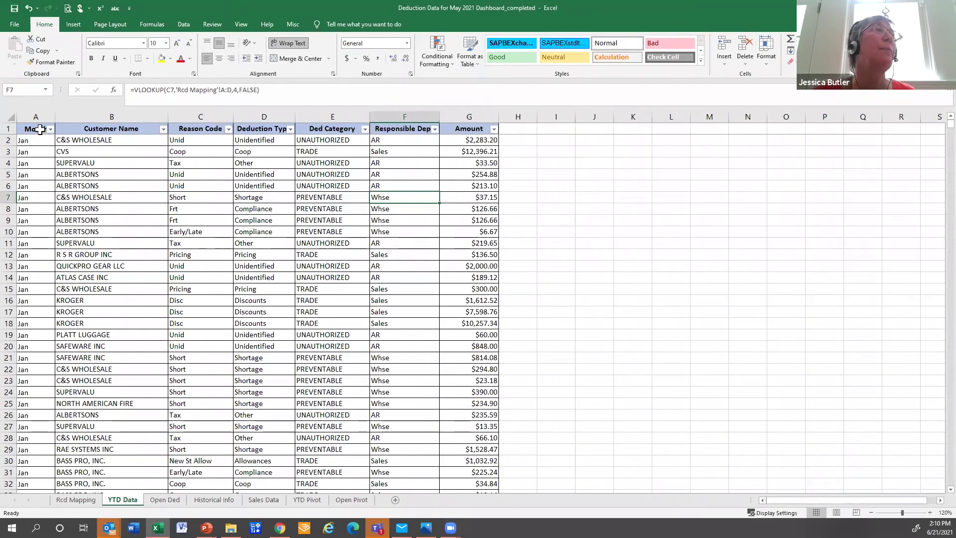
Create a PivotTable on a new worksheet from the full YTD Data range A1:G3707.
{"action": "left_click", "coordinate": [40, 131]}
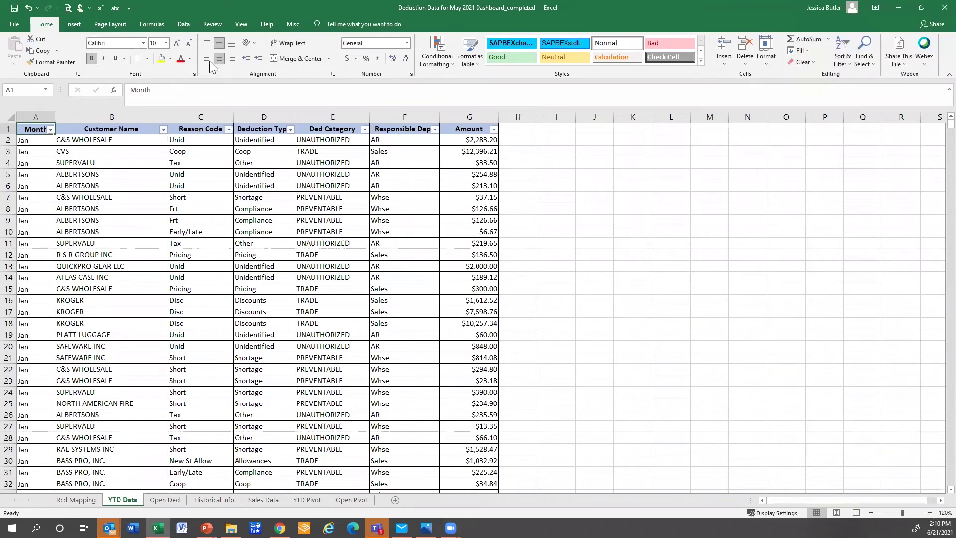
{"action": "left_click", "coordinate": [72, 25]}
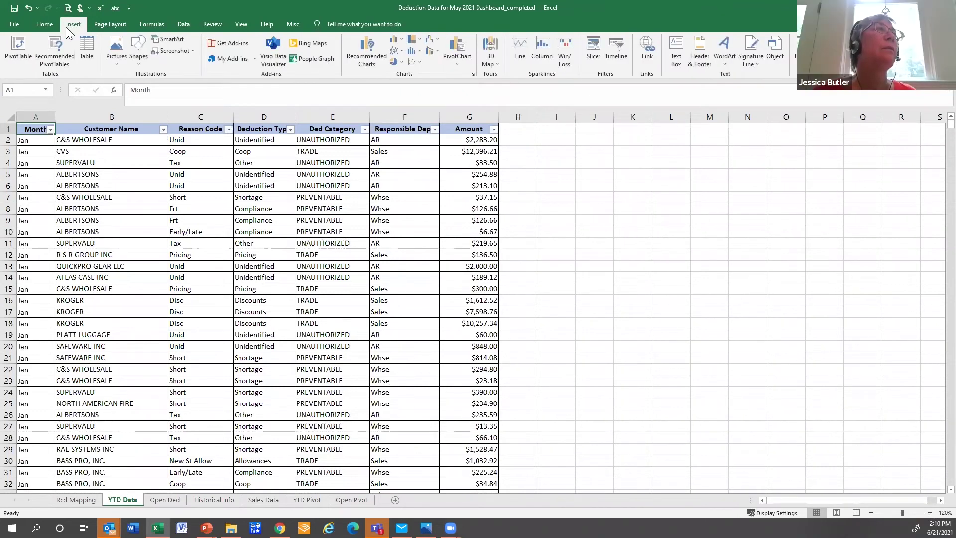
{"action": "left_click", "coordinate": [17, 54]}
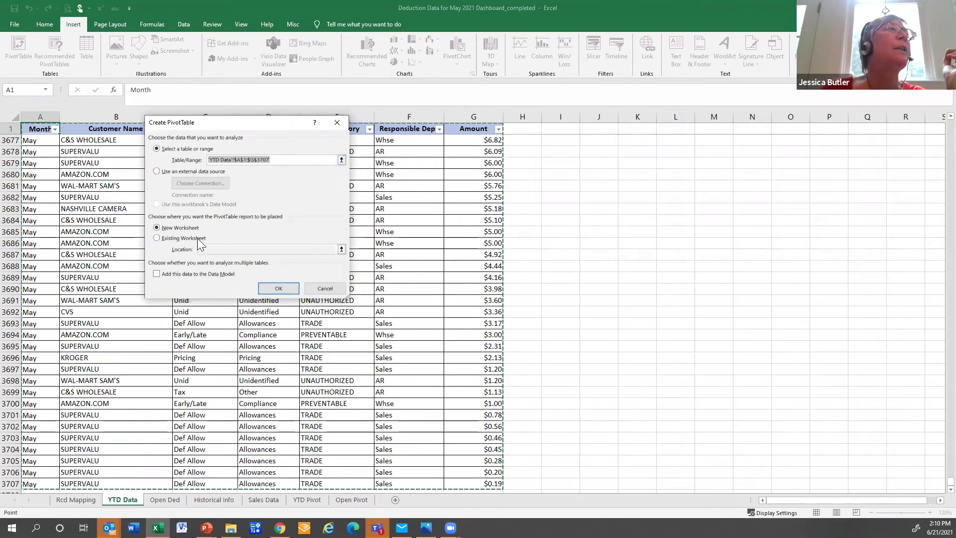
{"action": "left_click", "coordinate": [279, 287]}
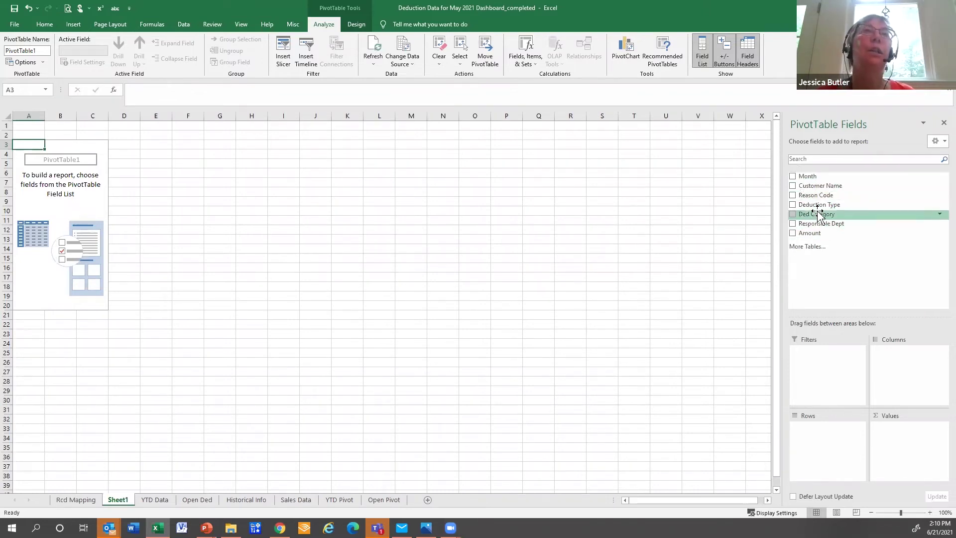
Add Deduction Type, Responsible Dept, Customer Name and Reason Code as nested row fields, in that order.
{"action": "left_click_drag", "start_coordinate": [817, 209], "coordinate": [821, 434]}
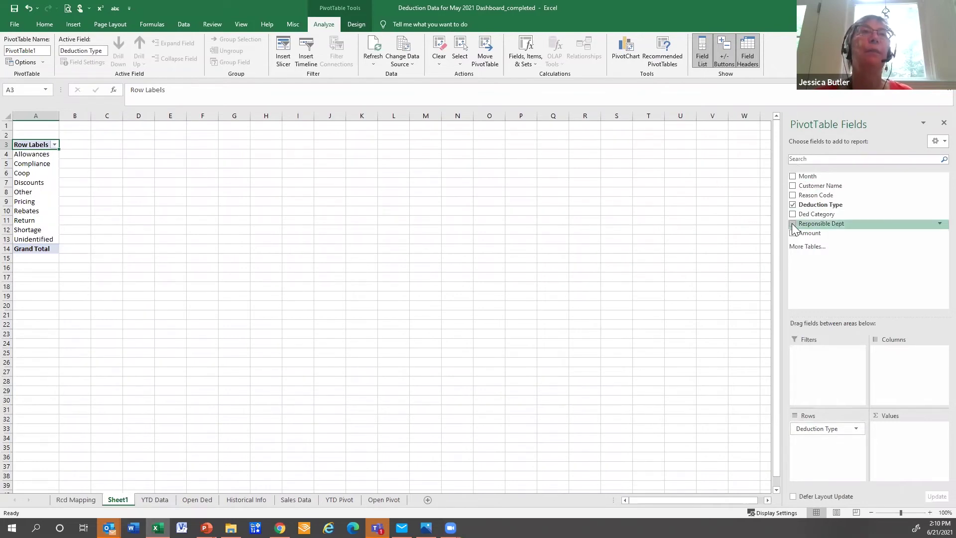
{"action": "left_click_drag", "start_coordinate": [794, 229], "coordinate": [821, 442]}
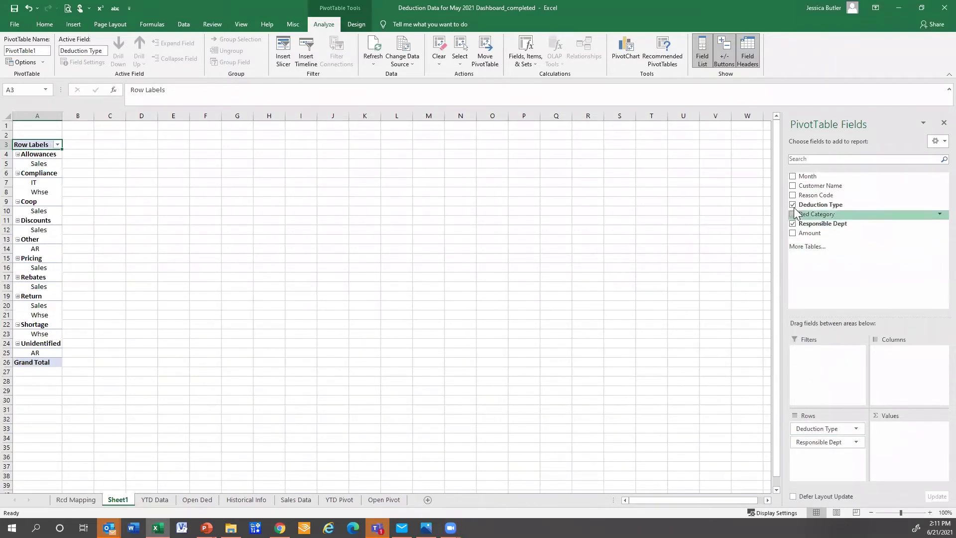
{"action": "left_click_drag", "start_coordinate": [793, 191], "coordinate": [835, 463]}
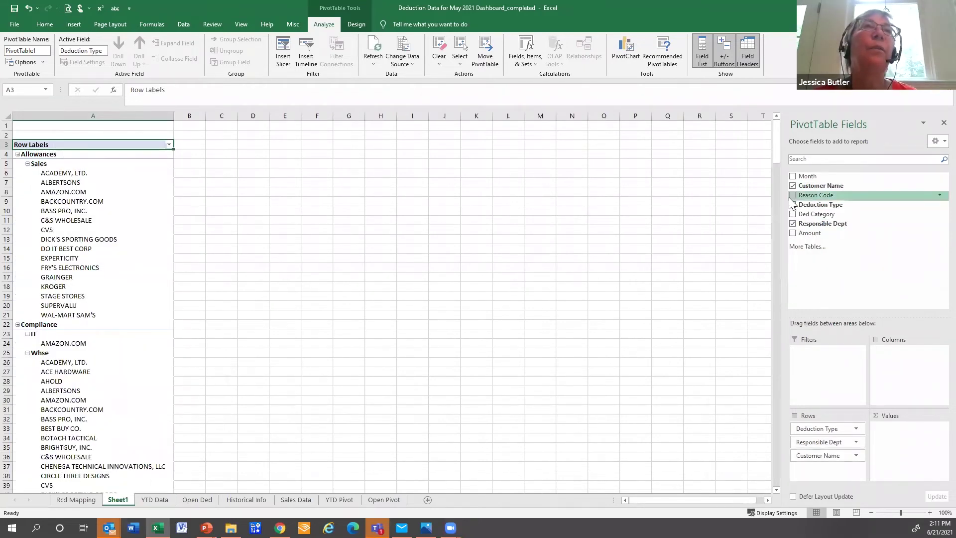
{"action": "left_click_drag", "start_coordinate": [793, 198], "coordinate": [821, 473]}
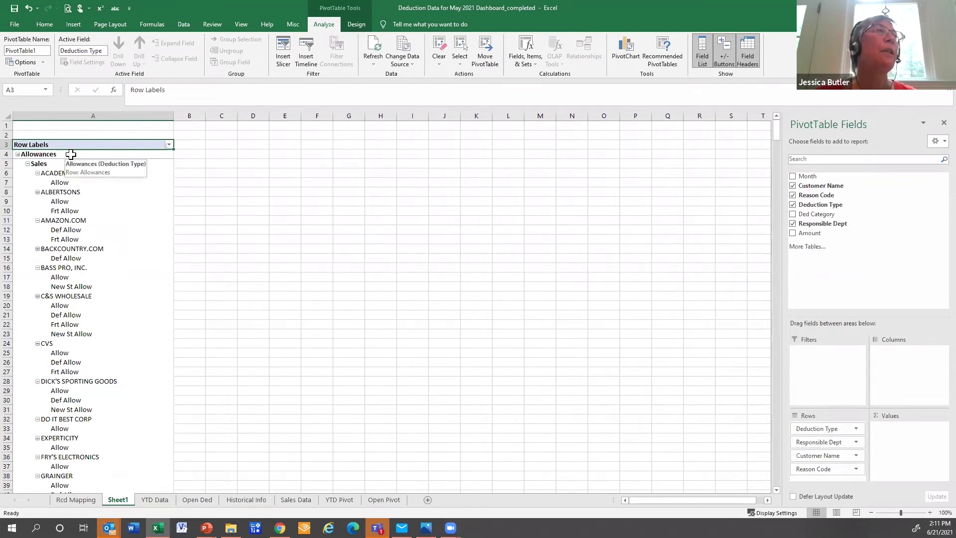
Collapse all Deduction Type items in the PivotTable so only the deduction type rows are listed.
{"action": "left_click", "coordinate": [49, 154]}
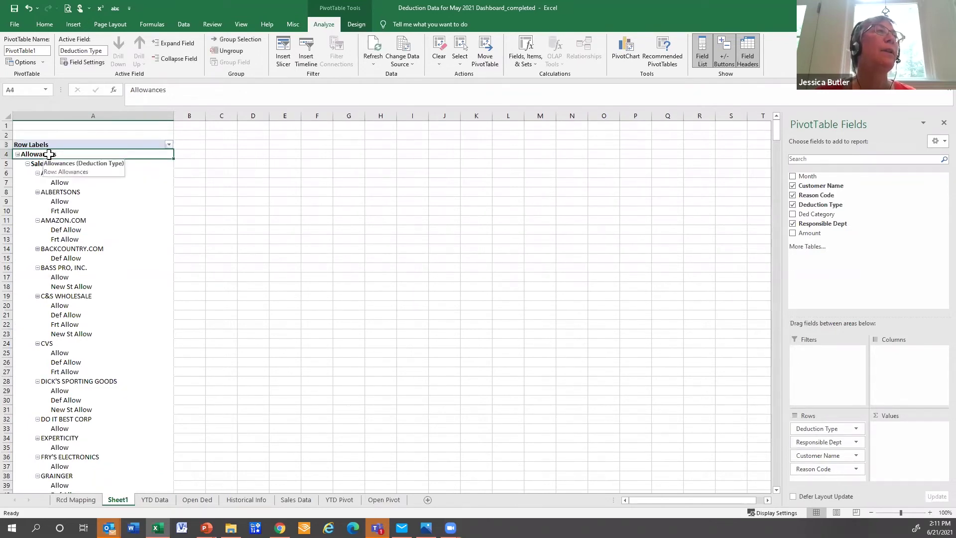
{"action": "left_click", "coordinate": [174, 60]}
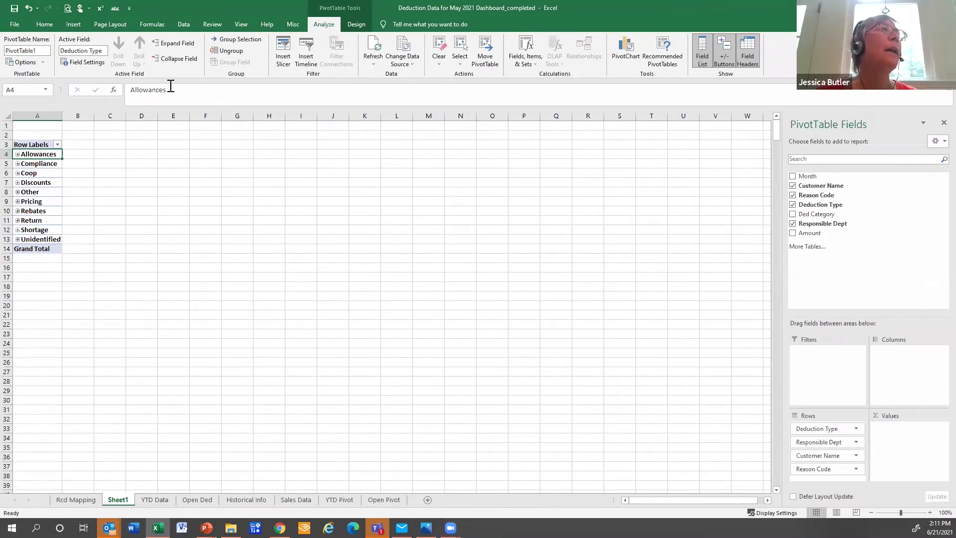
{"action": "left_click", "coordinate": [17, 155]}
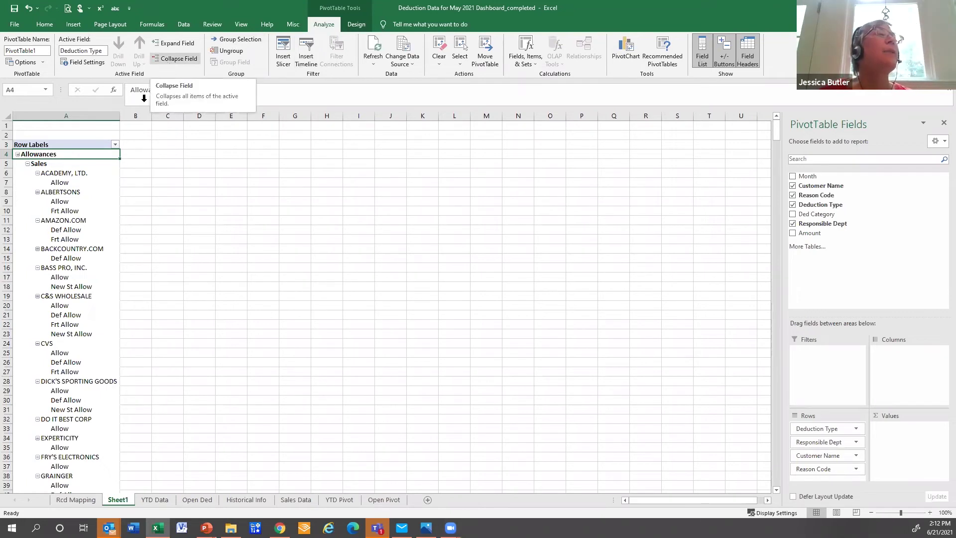
{"action": "right_click", "coordinate": [93, 156]}
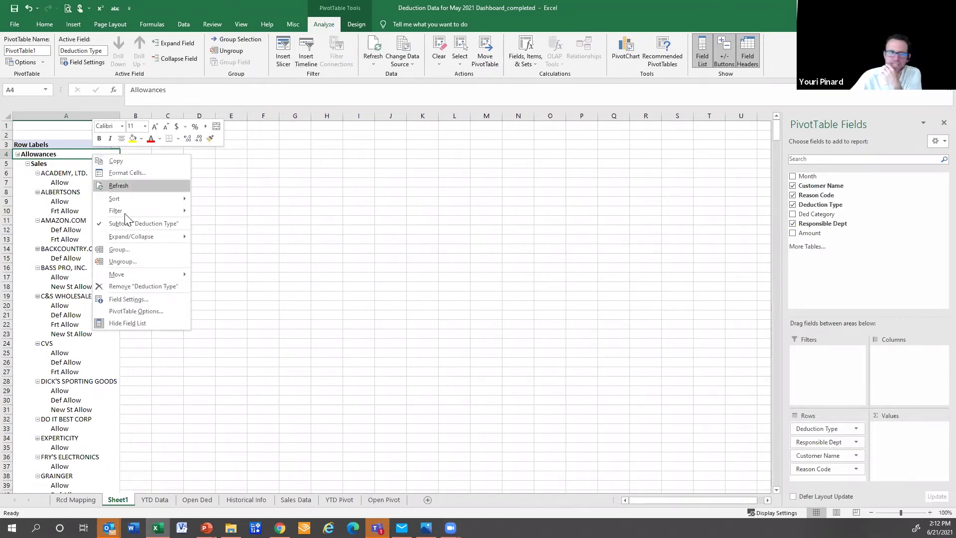
{"action": "mouse_move", "coordinate": [131, 235]}
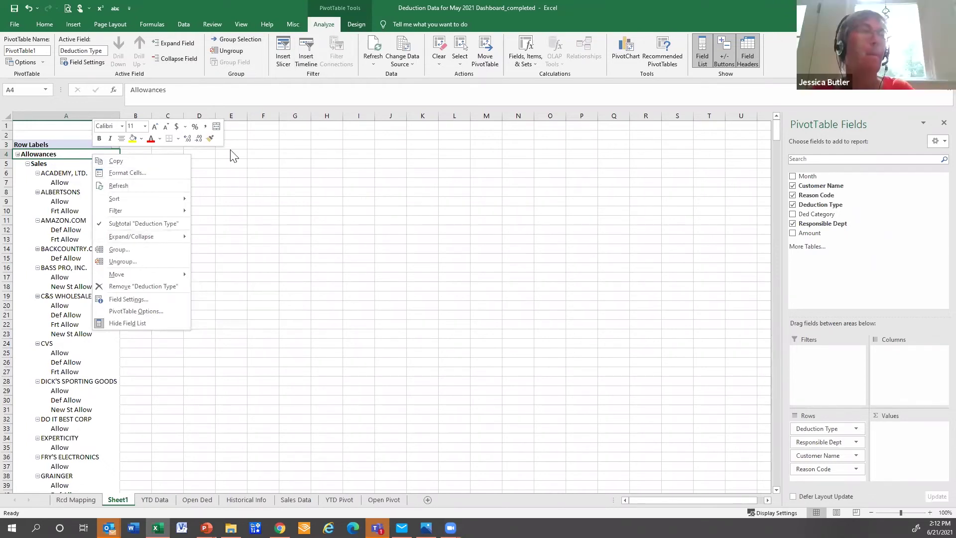
{"action": "key", "text": "Escape"}
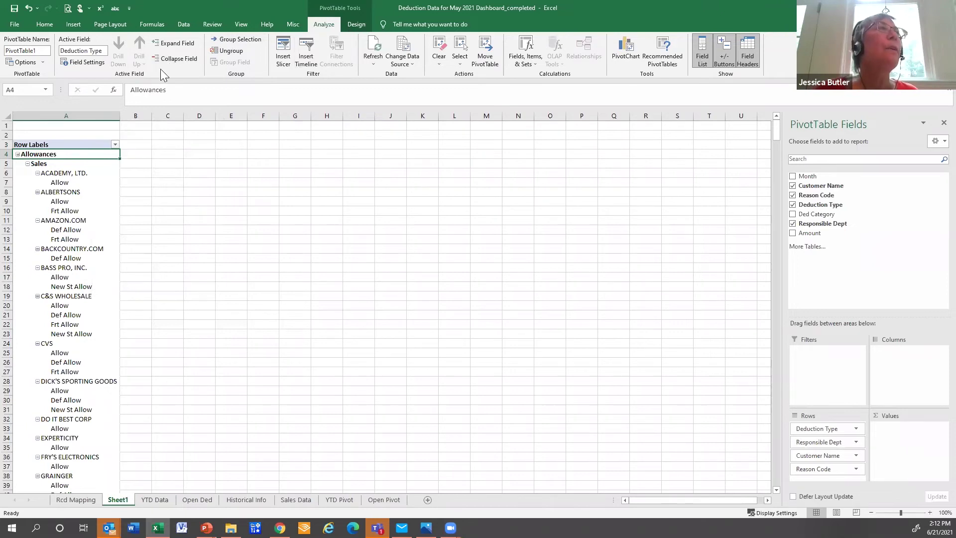
{"action": "left_click", "coordinate": [168, 58]}
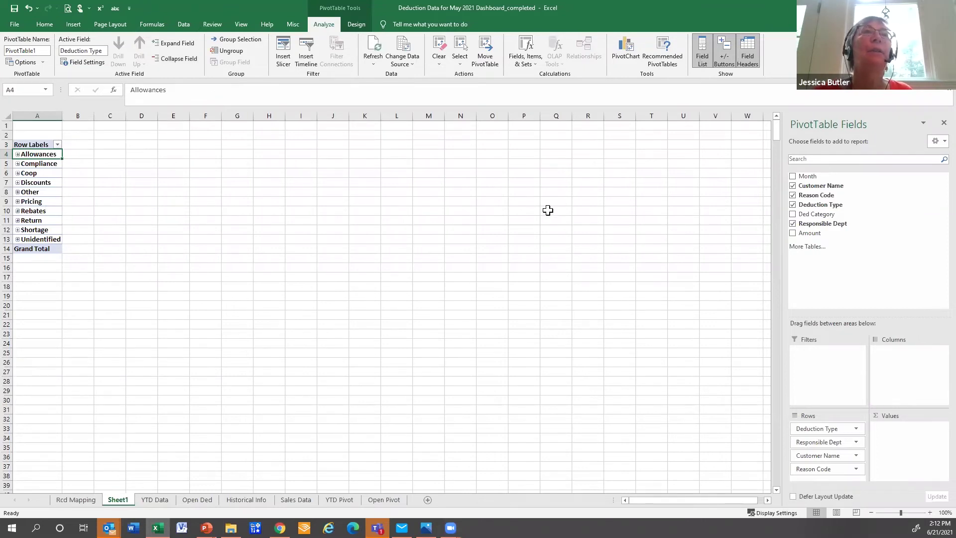
Add Amount as a summed value and format it as Currency with 0 decimal places, $ symbol and black parenthesised negatives.
{"action": "left_click_drag", "start_coordinate": [805, 234], "coordinate": [902, 435]}
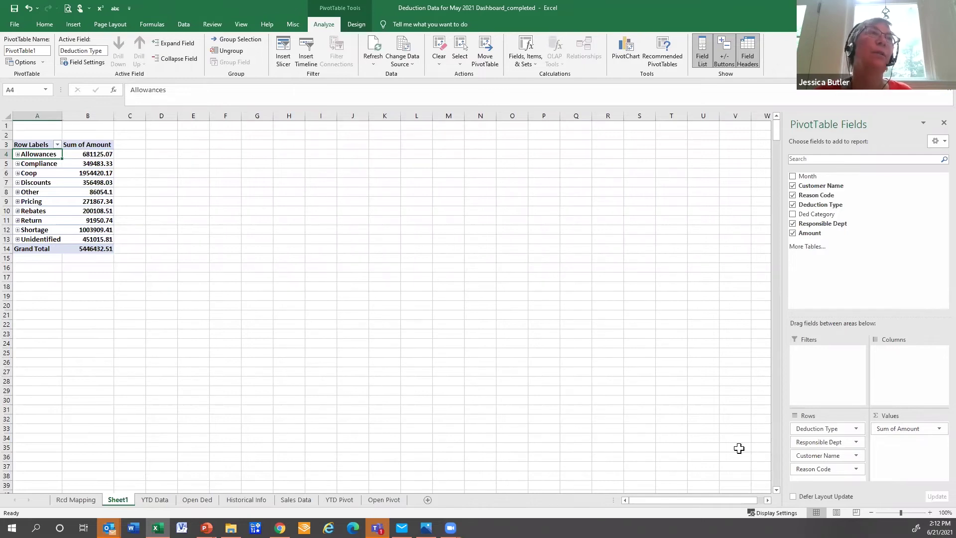
{"action": "left_click", "coordinate": [936, 429]}
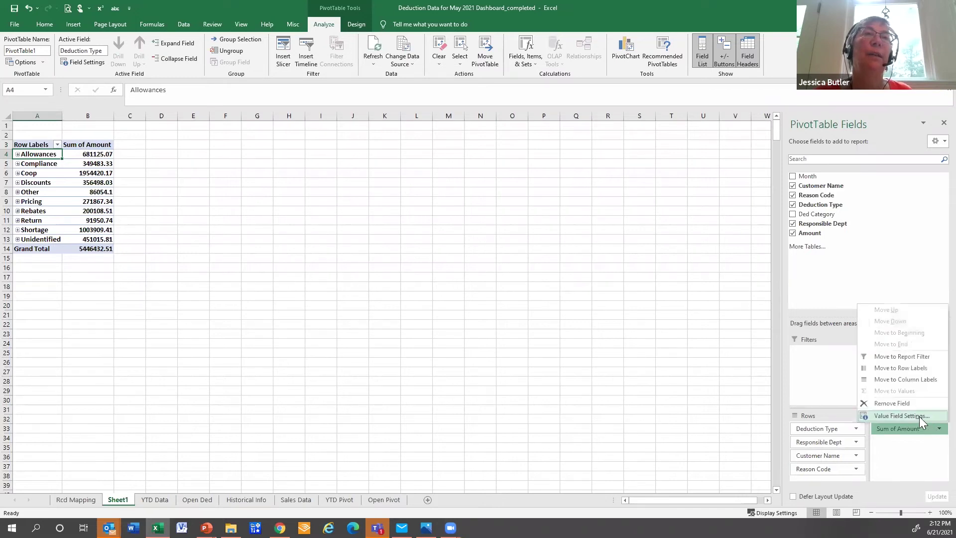
{"action": "left_click", "coordinate": [920, 416]}
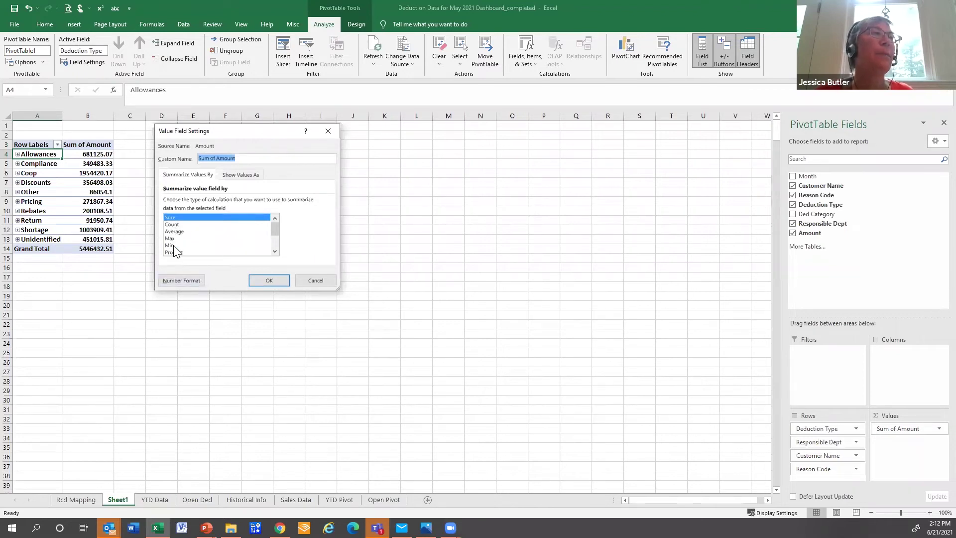
{"action": "left_click", "coordinate": [171, 280]}
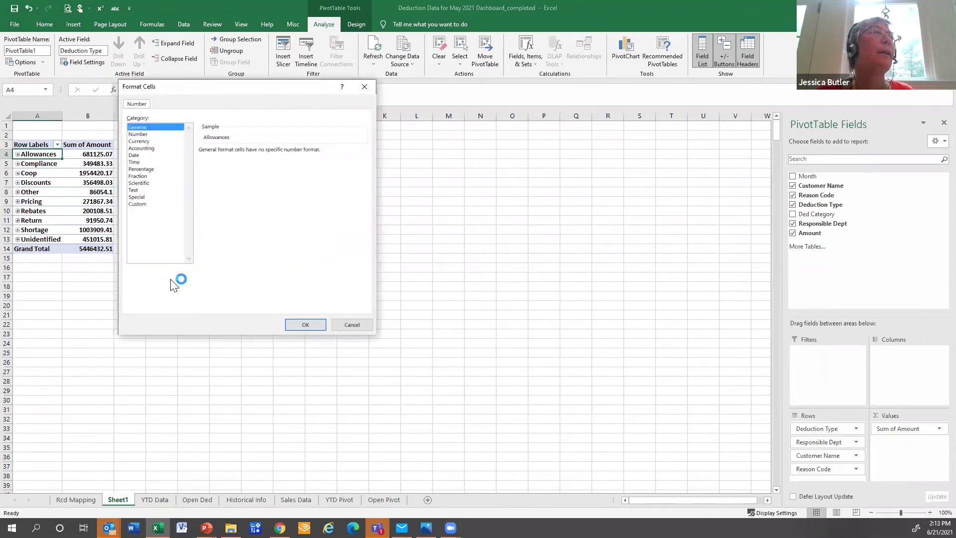
{"action": "left_click", "coordinate": [138, 141]}
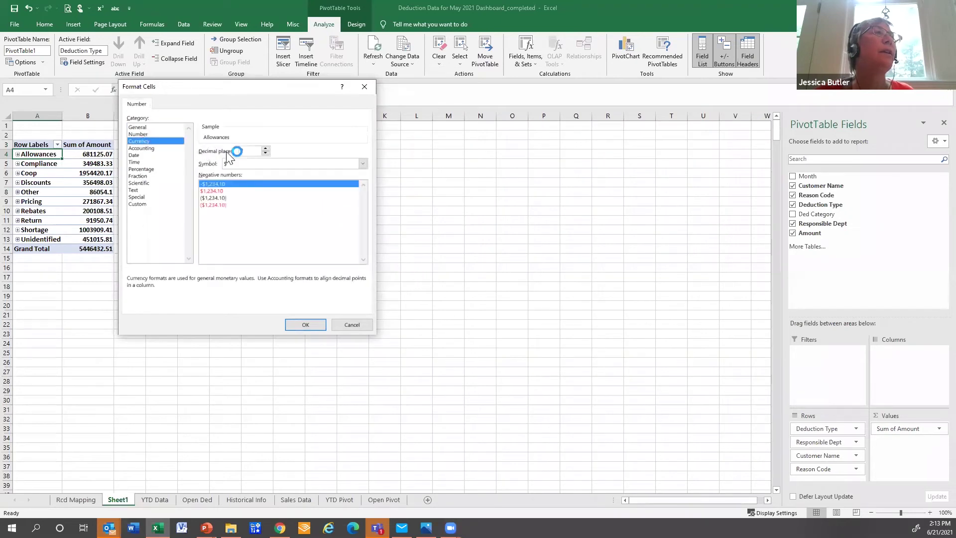
{"action": "left_click", "coordinate": [265, 153]}
{"action": "left_click", "coordinate": [265, 153]}
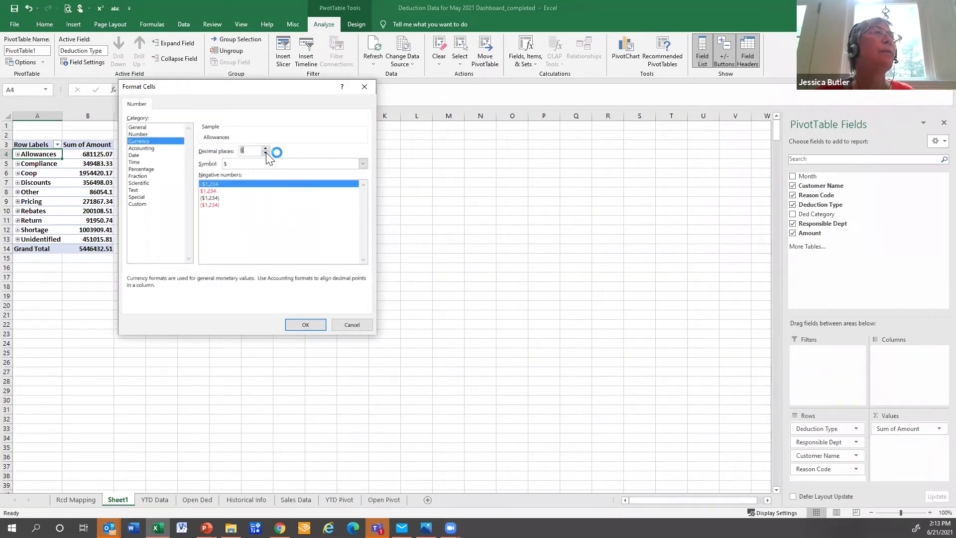
{"action": "left_click", "coordinate": [225, 198]}
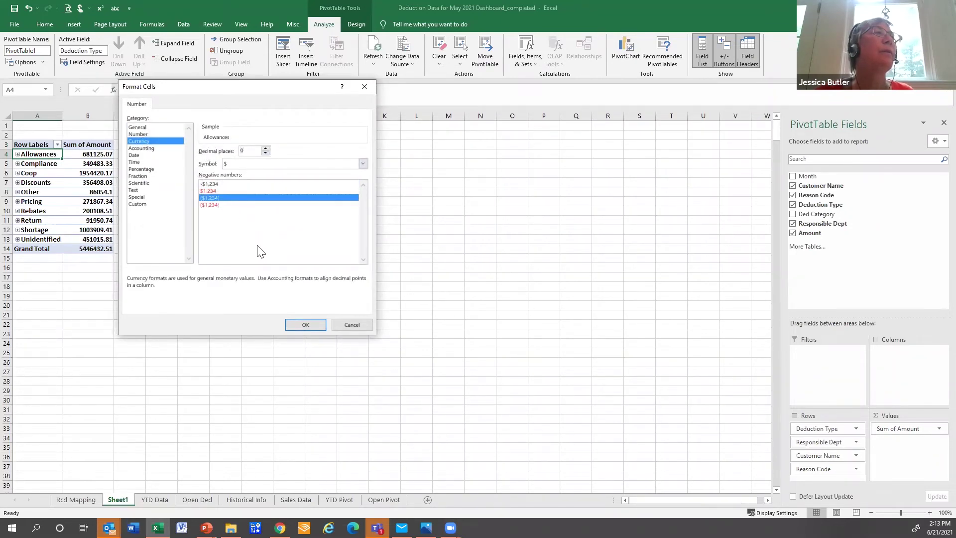
{"action": "left_click", "coordinate": [309, 325]}
{"action": "left_click", "coordinate": [270, 282]}
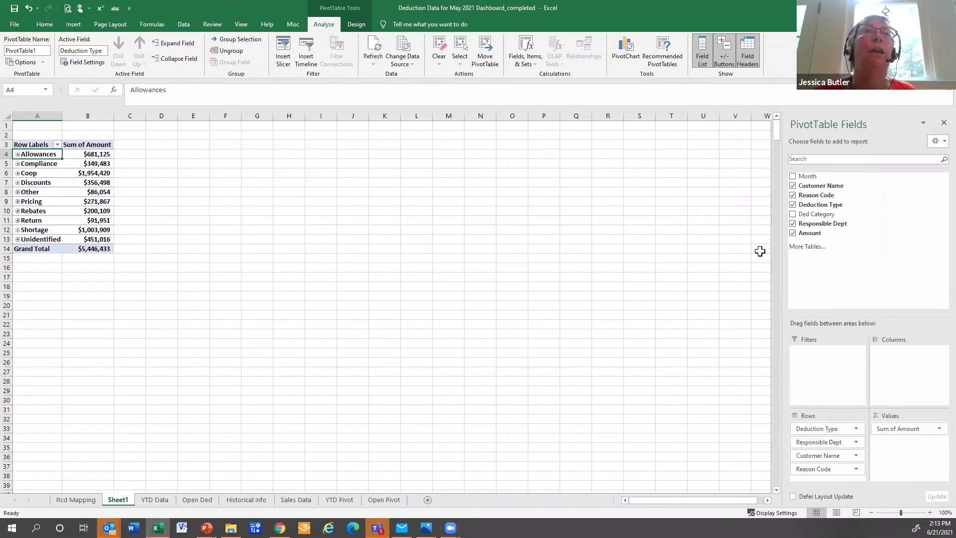
Add Amount a second time summarized by Count, formatted as Number with 0 decimals, the 1000 separator and parenthesised negatives.
{"action": "left_click_drag", "start_coordinate": [811, 233], "coordinate": [934, 453]}
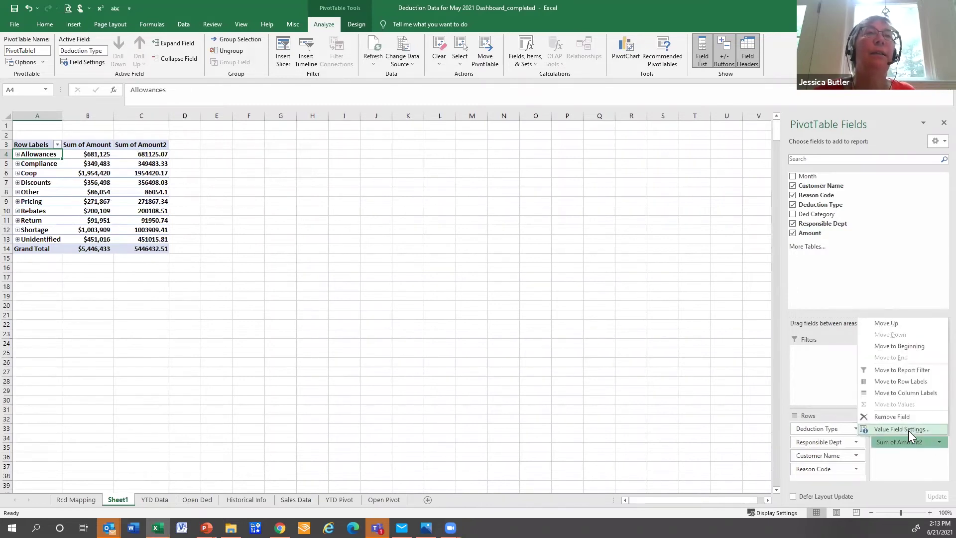
{"action": "left_click", "coordinate": [907, 429]}
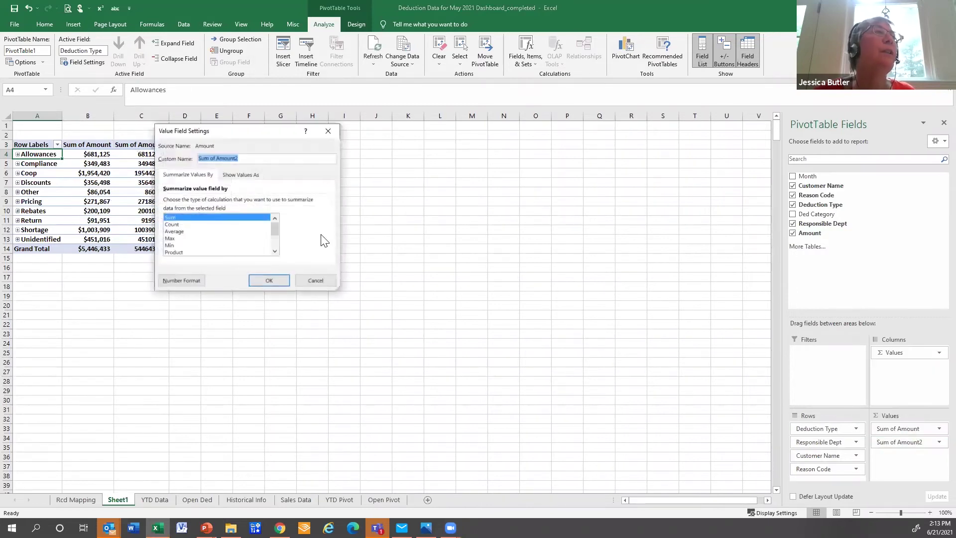
{"action": "left_click", "coordinate": [173, 225]}
{"action": "left_click", "coordinate": [181, 280]}
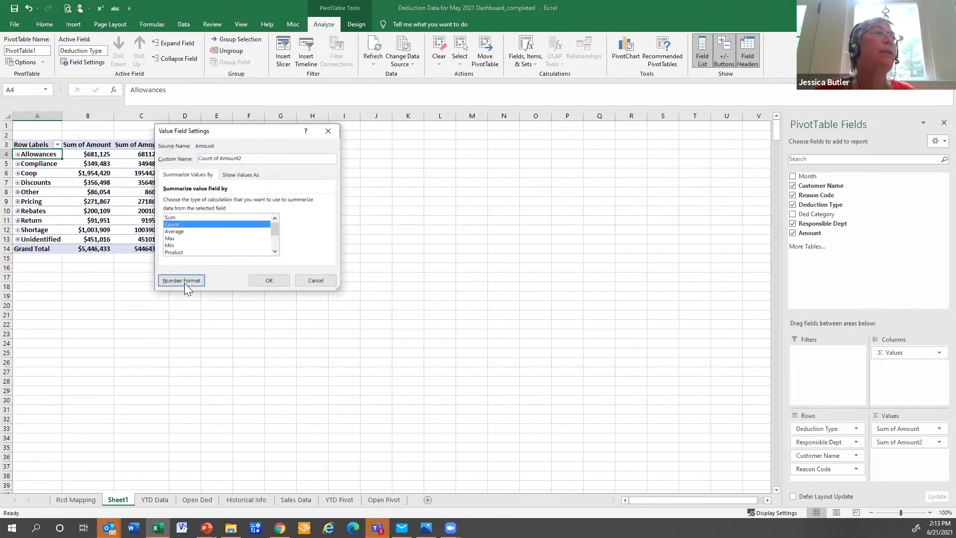
{"action": "left_click", "coordinate": [137, 135]}
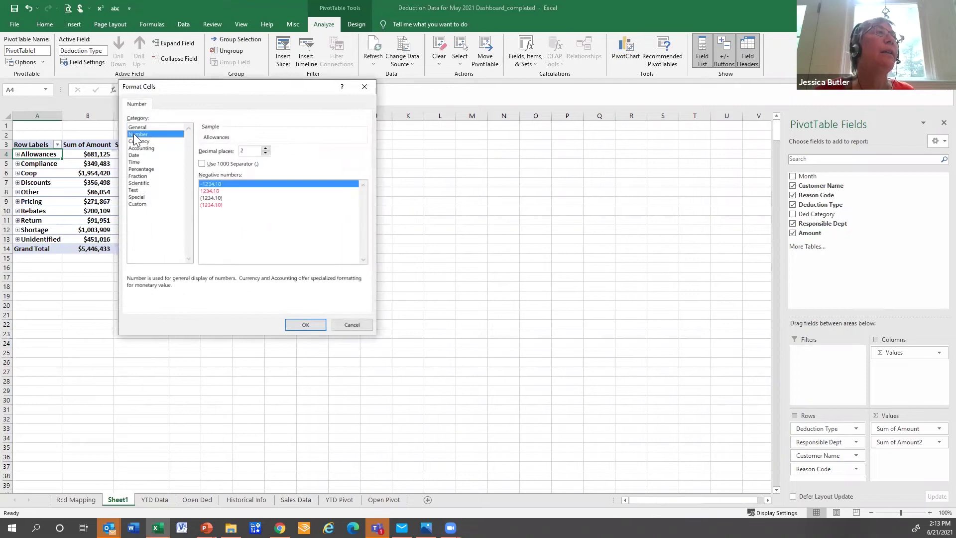
{"action": "left_click", "coordinate": [265, 153]}
{"action": "left_click", "coordinate": [266, 152]}
{"action": "left_click", "coordinate": [202, 164]}
{"action": "left_click", "coordinate": [209, 198]}
{"action": "left_click", "coordinate": [304, 325]}
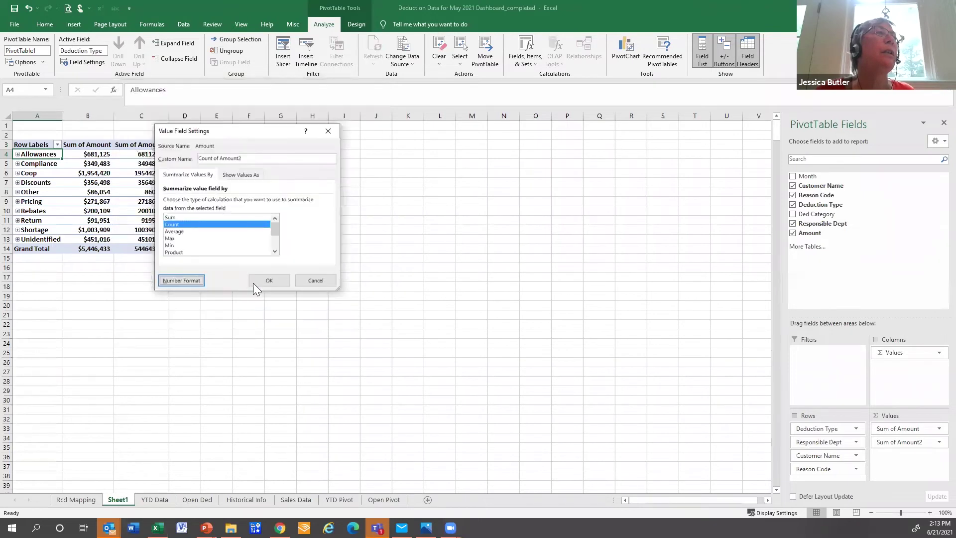
{"action": "left_click", "coordinate": [257, 279]}
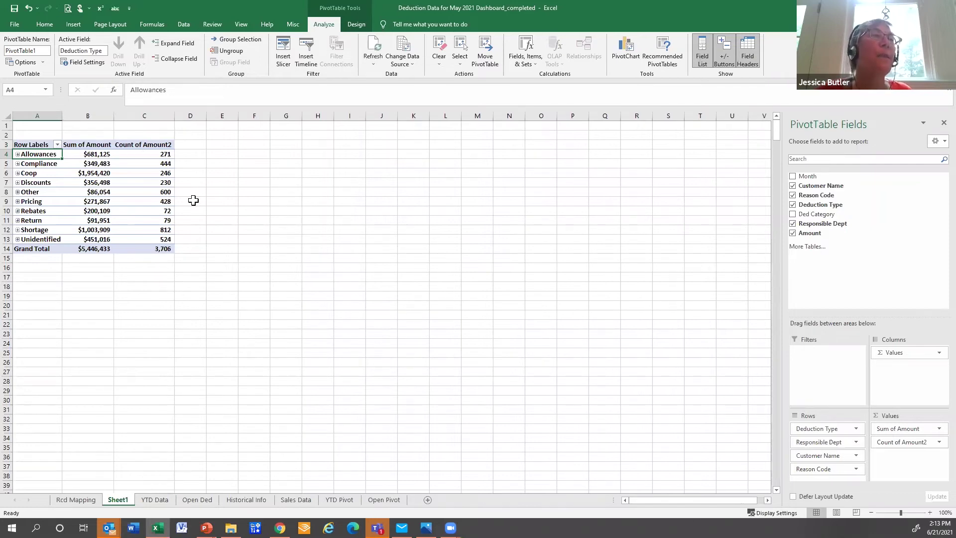
Rename the PivotTable's count column heading to "Count" and reselect a cell inside the PivotTable.
{"action": "left_click", "coordinate": [130, 145]}
{"action": "type", "text": "Count"}
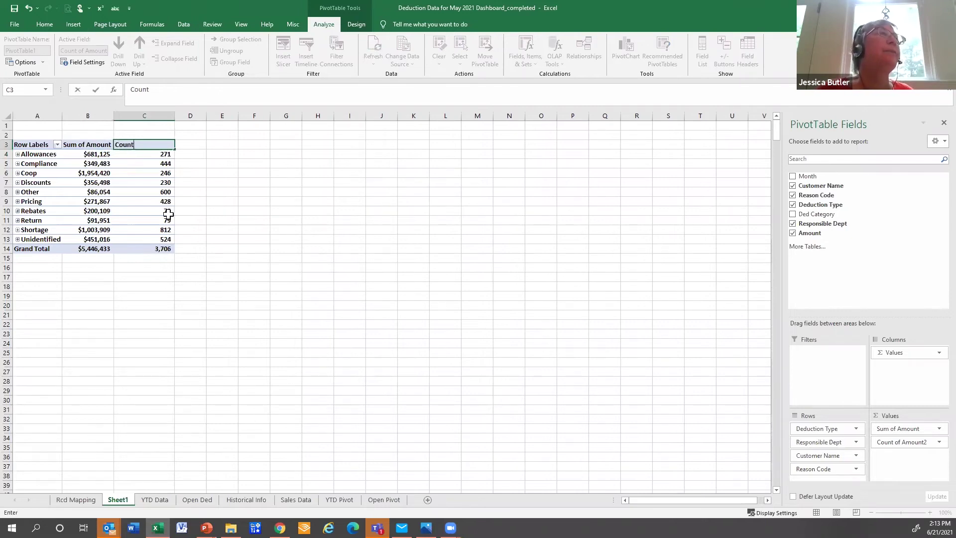
{"action": "left_click", "coordinate": [149, 296]}
{"action": "left_click", "coordinate": [105, 165]}
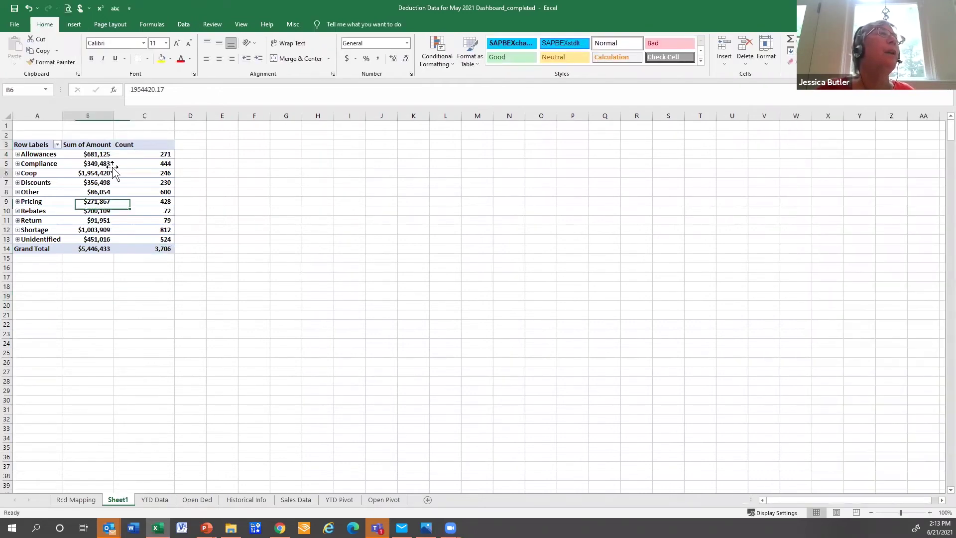
{"action": "left_click", "coordinate": [148, 182]}
{"action": "left_click", "coordinate": [151, 153]}
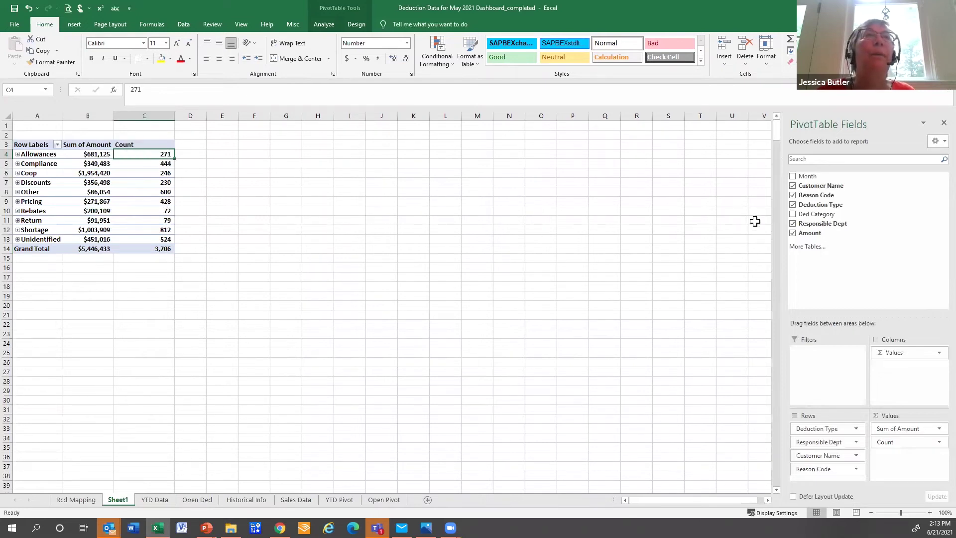
Add Month as a column field and place it above Values so each month groups its amount and count.
{"action": "left_click_drag", "start_coordinate": [806, 176], "coordinate": [893, 365]}
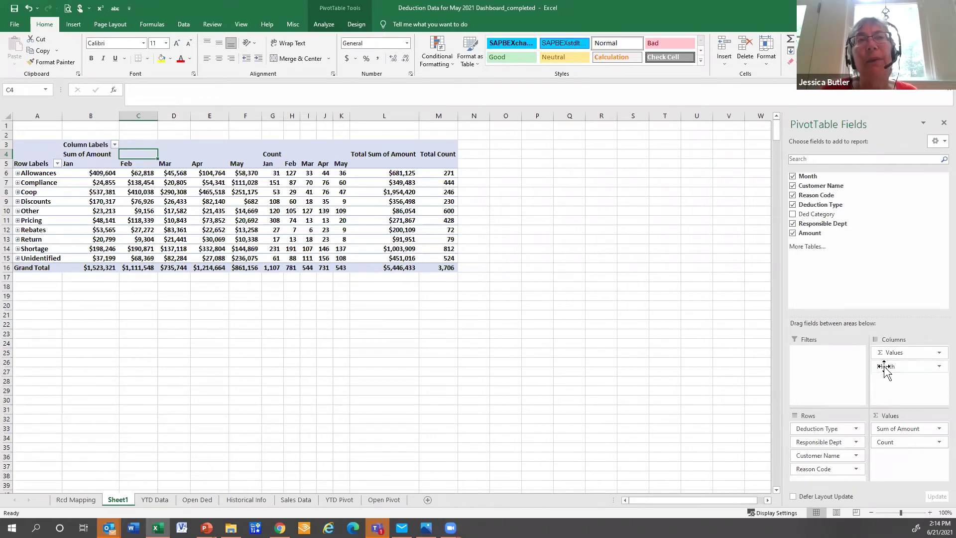
{"action": "left_click_drag", "start_coordinate": [884, 369], "coordinate": [883, 351]}
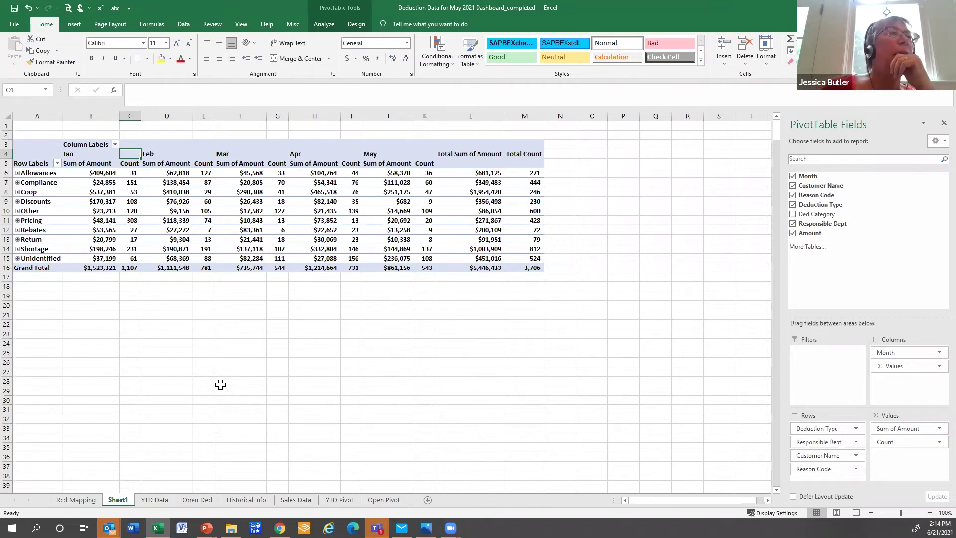
{"action": "left_click", "coordinate": [930, 512]}
{"action": "left_click", "coordinate": [930, 513]}
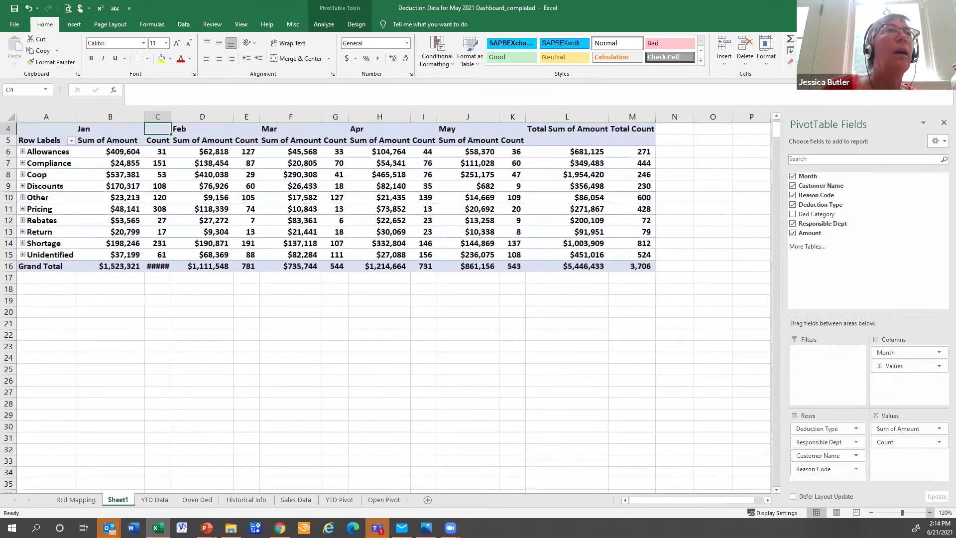
Change the PivotTable's count column heading to "Hello".
{"action": "left_click", "coordinate": [930, 513]}
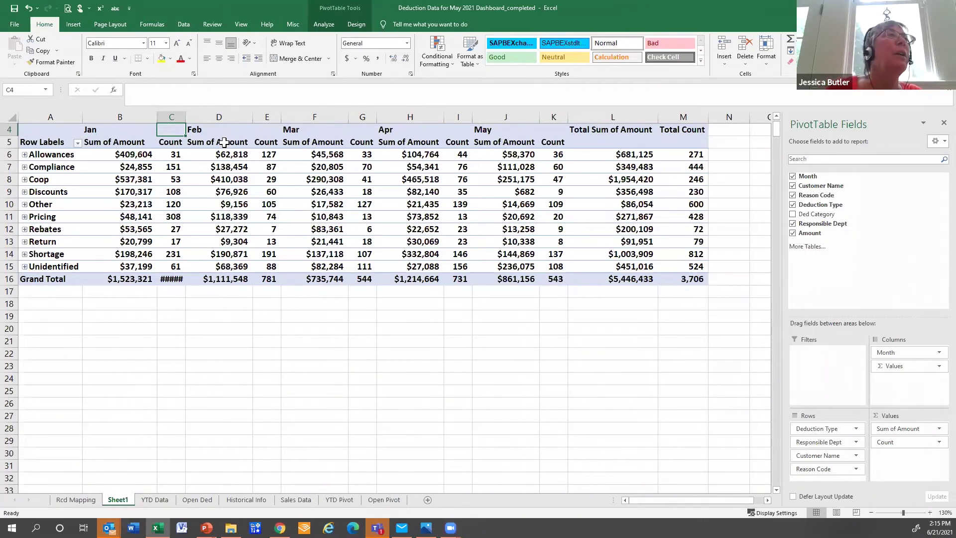
{"action": "left_click", "coordinate": [170, 143]}
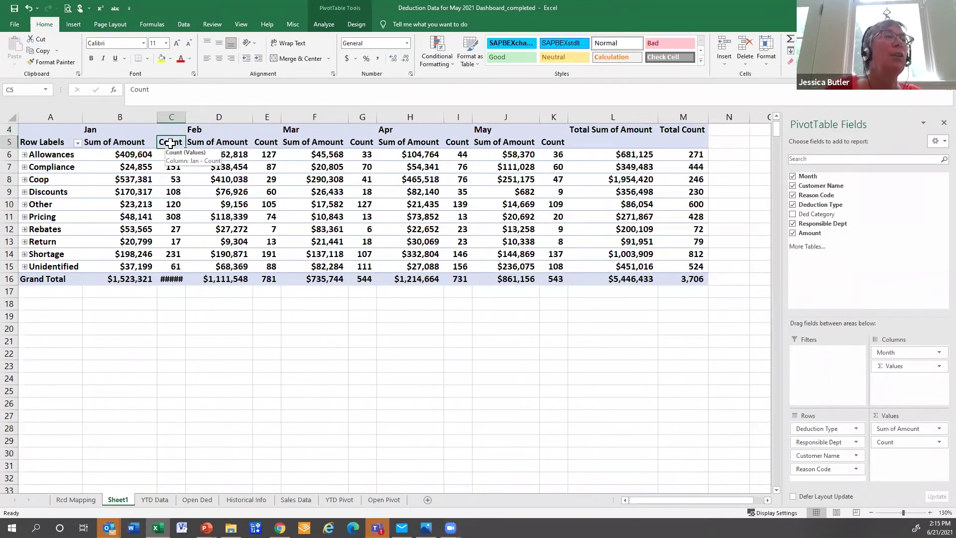
{"action": "type", "text": "Hello"}
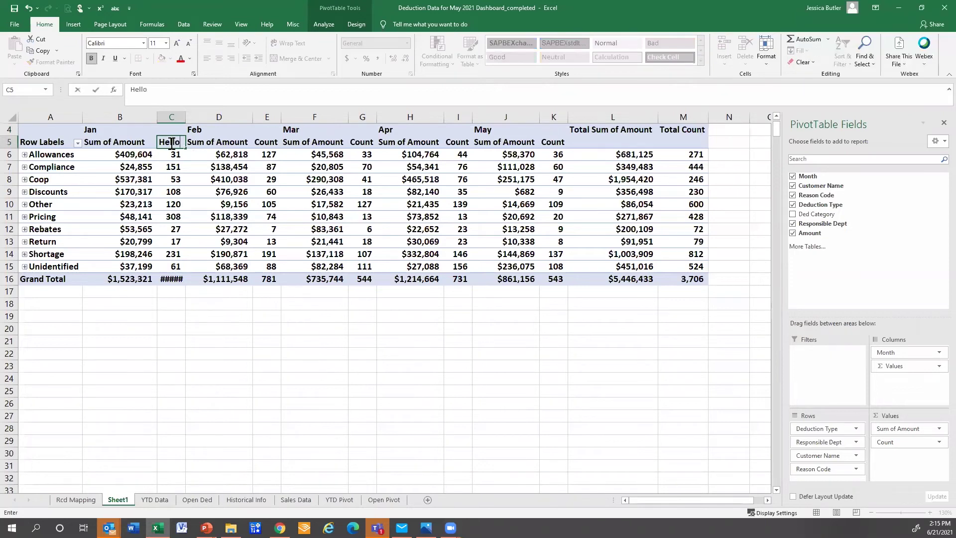
{"action": "left_click", "coordinate": [182, 354]}
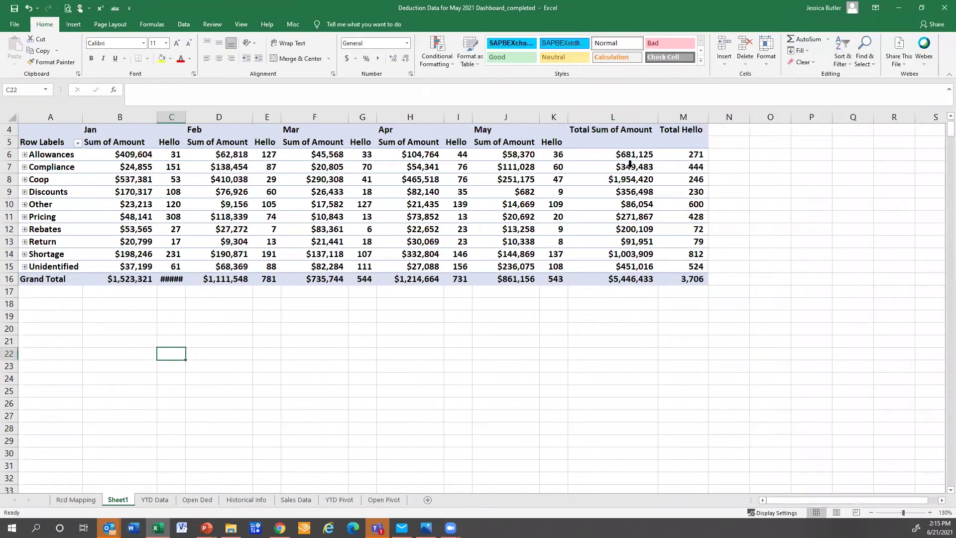
Rename the PivotTable's count heading to "Count" and widen column C enough to show January's grand total.
{"action": "left_click", "coordinate": [168, 143]}
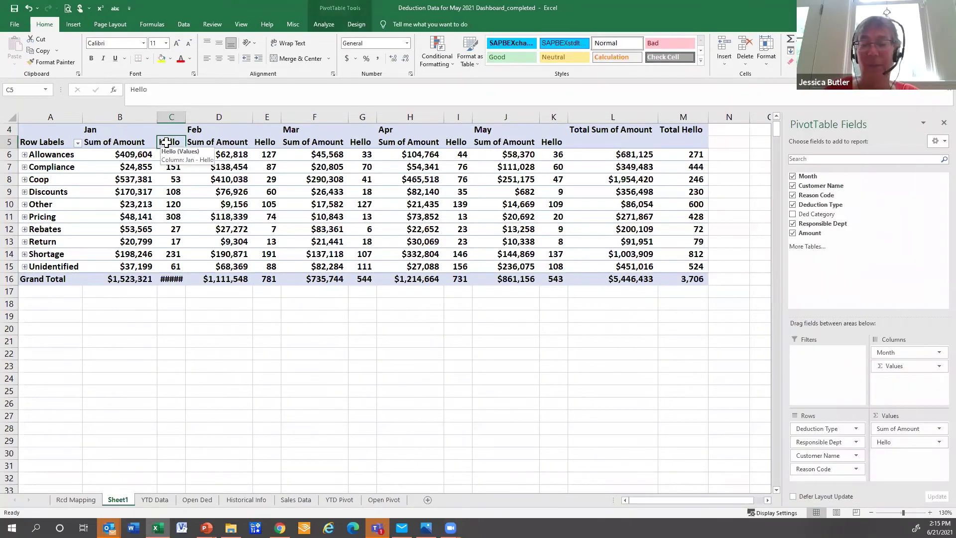
{"action": "type", "text": "Count"}
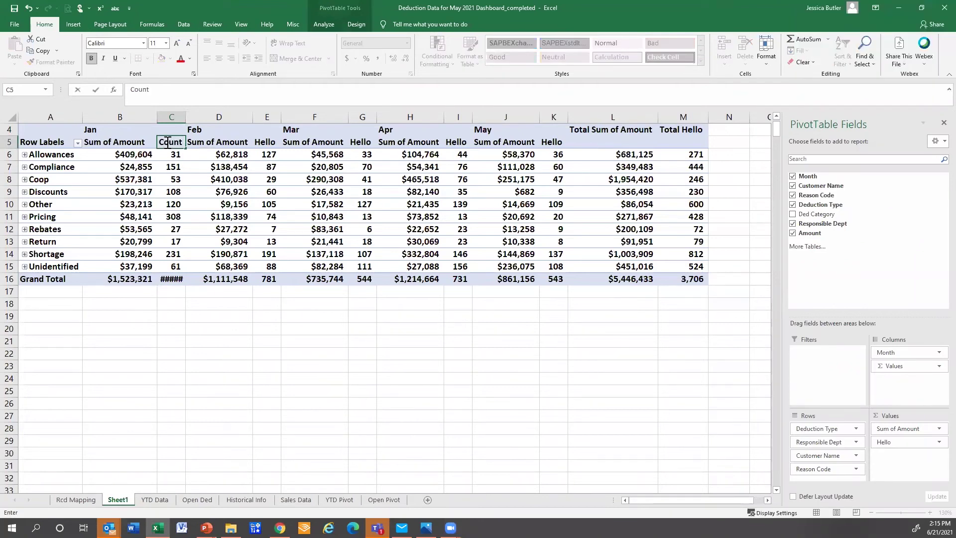
{"action": "left_click_drag", "start_coordinate": [131, 327], "coordinate": [132, 316]}
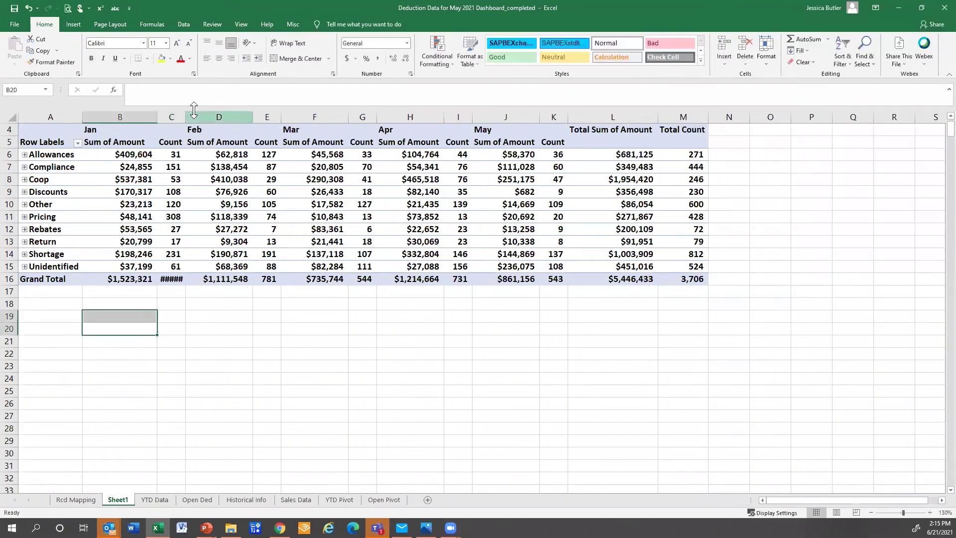
{"action": "left_click_drag", "start_coordinate": [186, 118], "coordinate": [197, 120]}
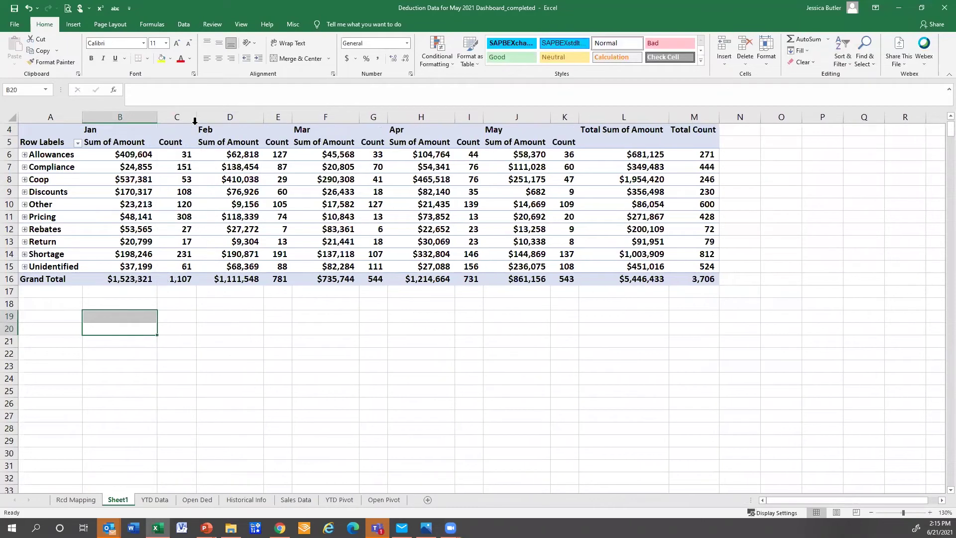
Expand the Allowances deduction type and collapse the whole Responsible Dept field to hide the customer detail beneath it.
{"action": "left_click", "coordinate": [139, 227]}
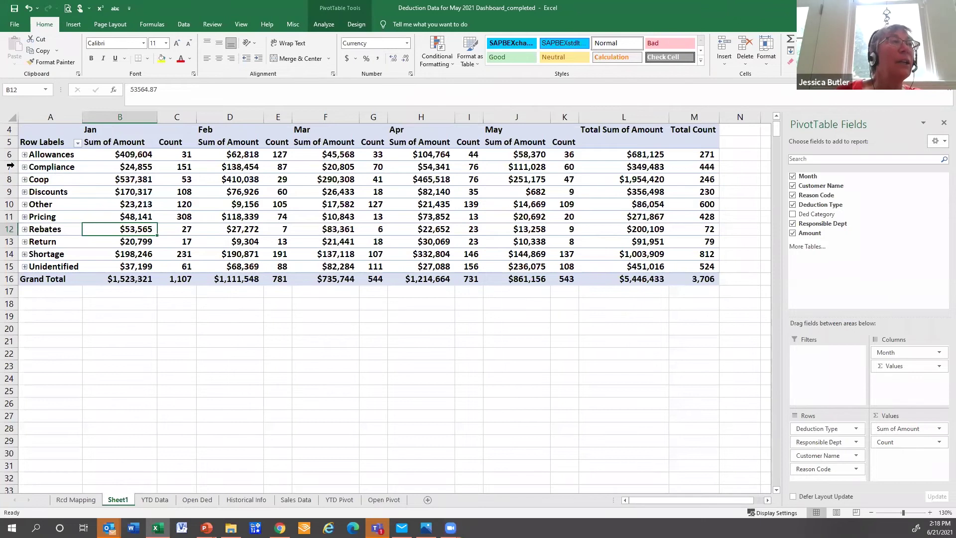
{"action": "left_click", "coordinate": [24, 154]}
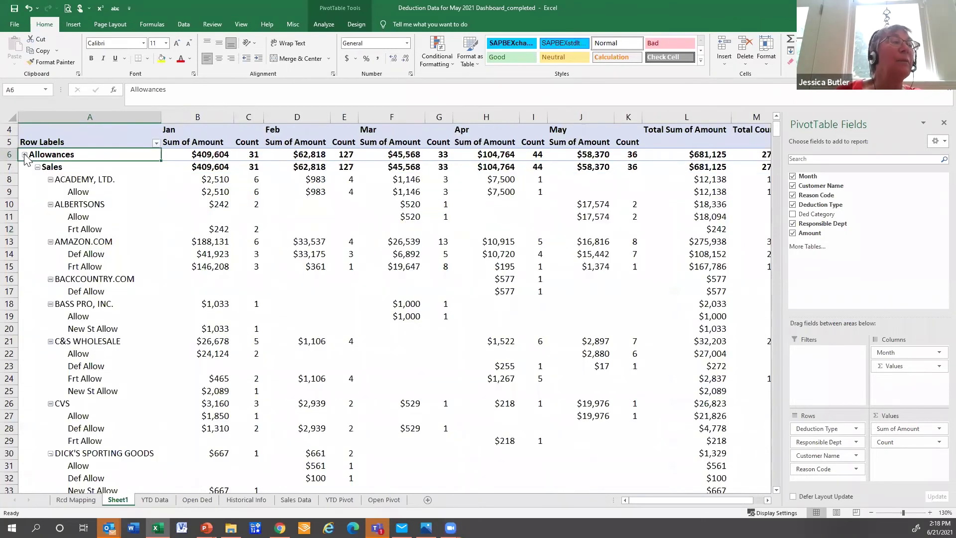
{"action": "left_click", "coordinate": [56, 168]}
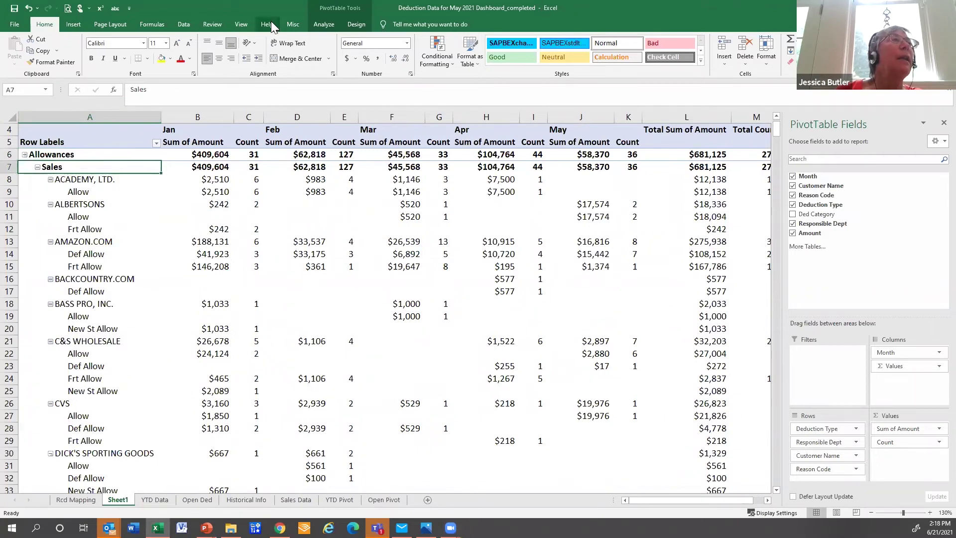
{"action": "left_click", "coordinate": [325, 24]}
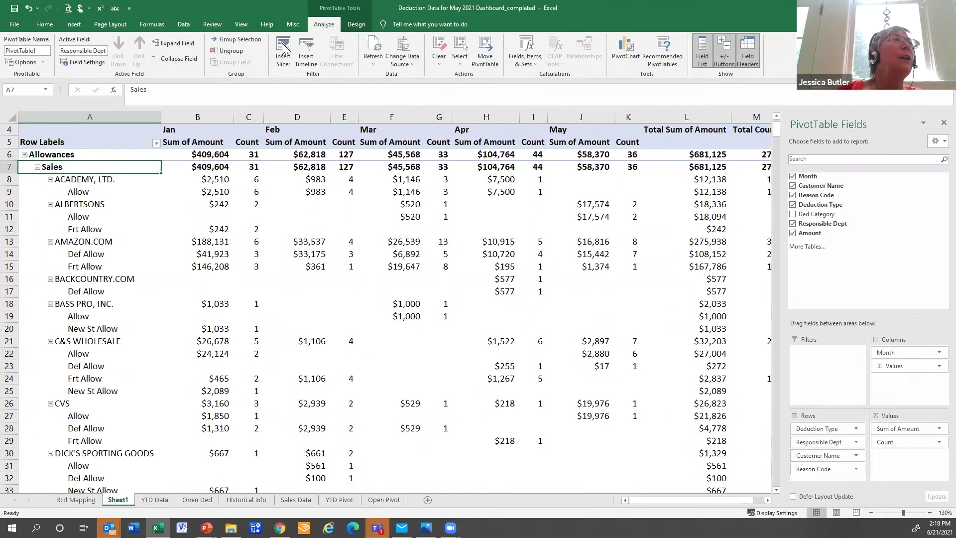
{"action": "left_click", "coordinate": [180, 55]}
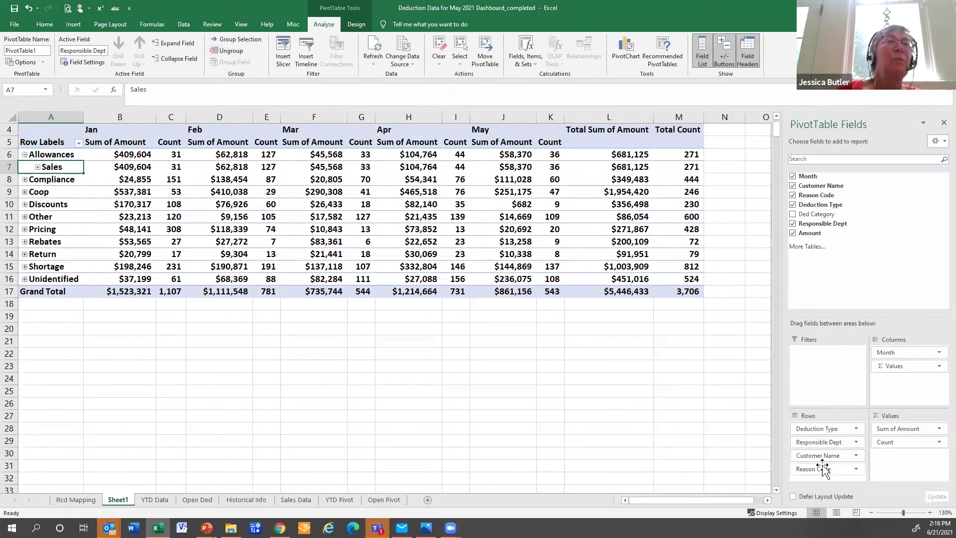
Make Responsible Dept the first row field and sort the departments by Total Sum of Amount from largest to smallest.
{"action": "left_click_drag", "start_coordinate": [808, 445], "coordinate": [799, 426]}
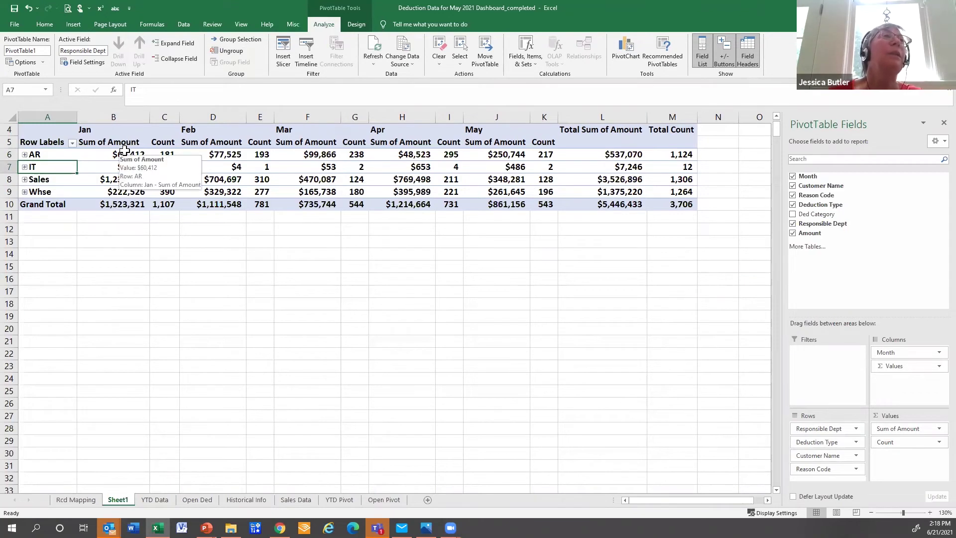
{"action": "left_click", "coordinate": [593, 154]}
{"action": "right_click", "coordinate": [593, 155]}
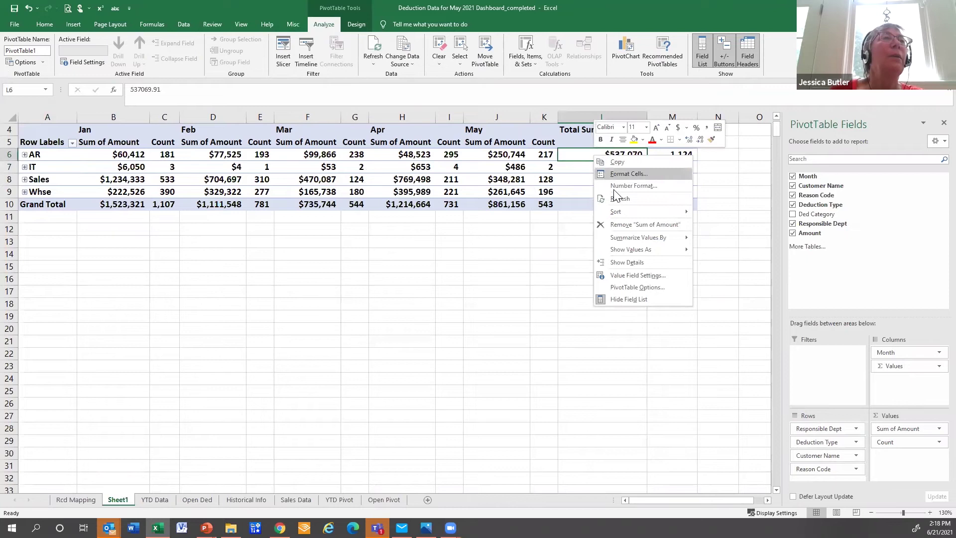
{"action": "mouse_move", "coordinate": [646, 214]}
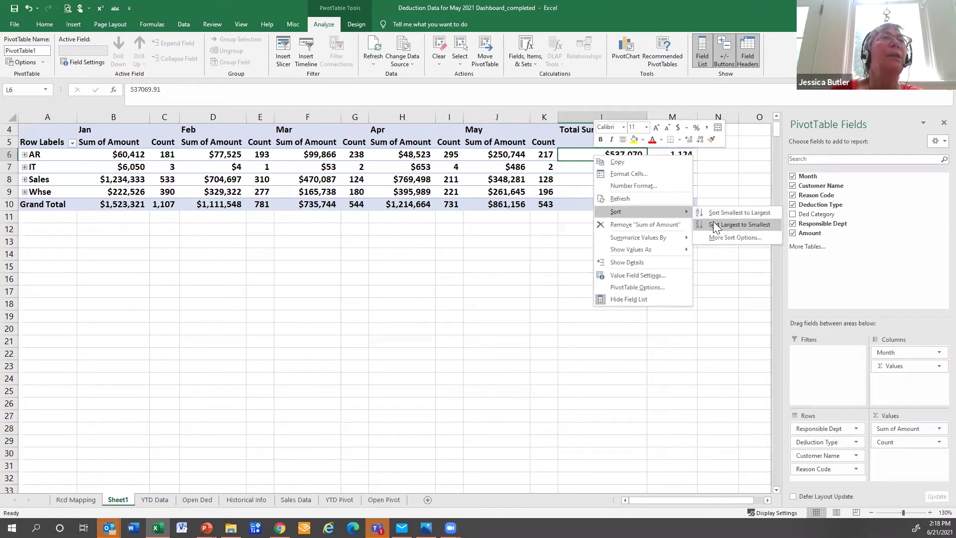
{"action": "left_click", "coordinate": [717, 223]}
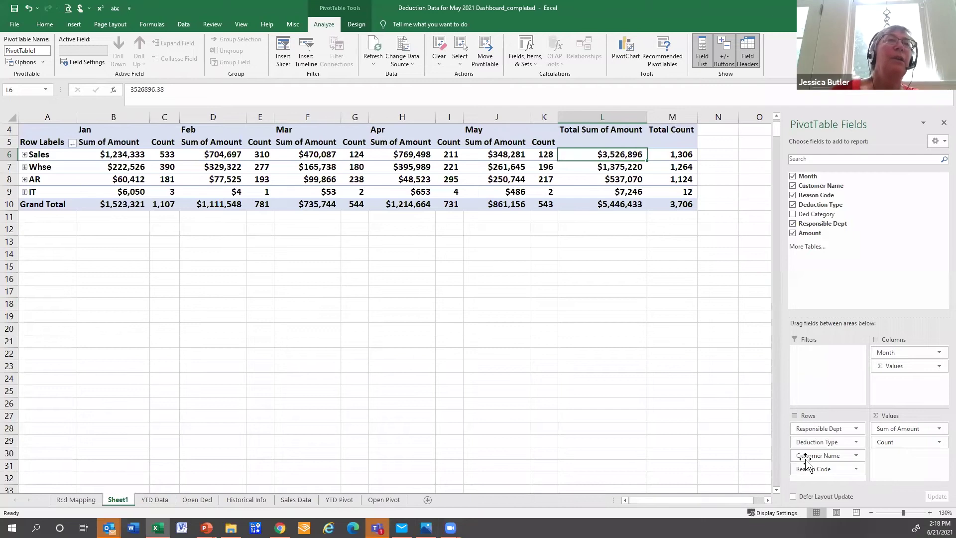
Make Customer Name the first row field and sort the customers by Total Sum of Amount from largest to smallest.
{"action": "left_click_drag", "start_coordinate": [807, 455], "coordinate": [812, 426]}
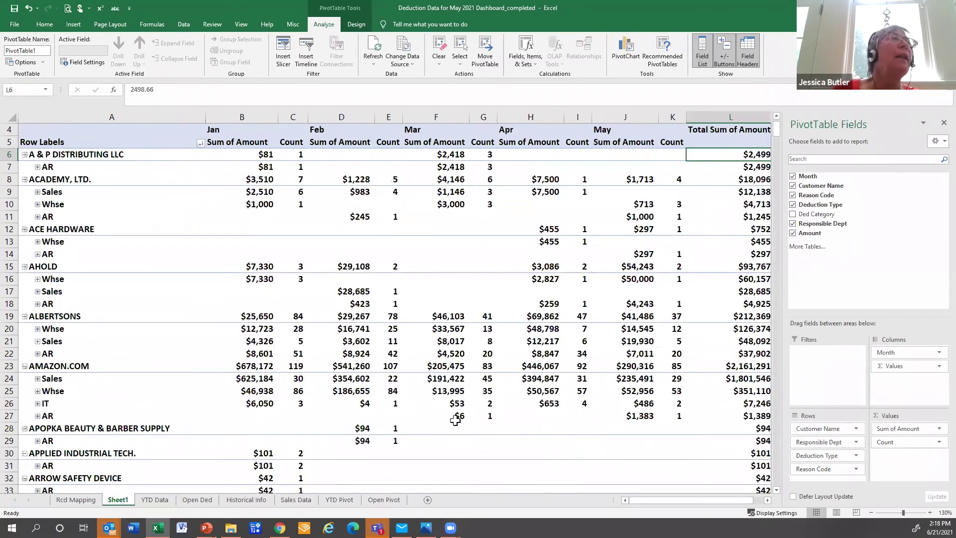
{"action": "right_click", "coordinate": [751, 153]}
{"action": "mouse_move", "coordinate": [829, 212]}
{"action": "left_click", "coordinate": [877, 223]}
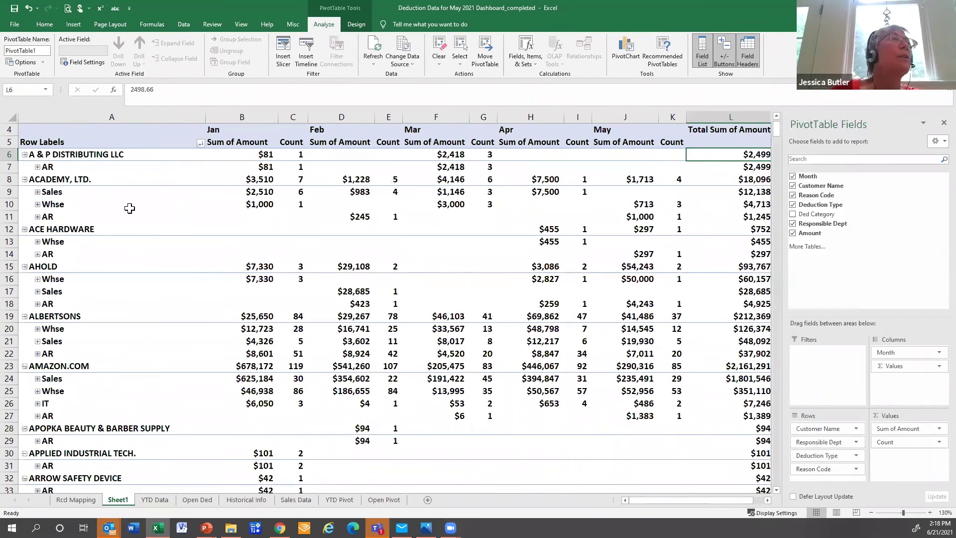
Collapse the whole Customer Name field so each customer takes a single row.
{"action": "key", "text": "Left"}
{"action": "key", "text": "Left"}
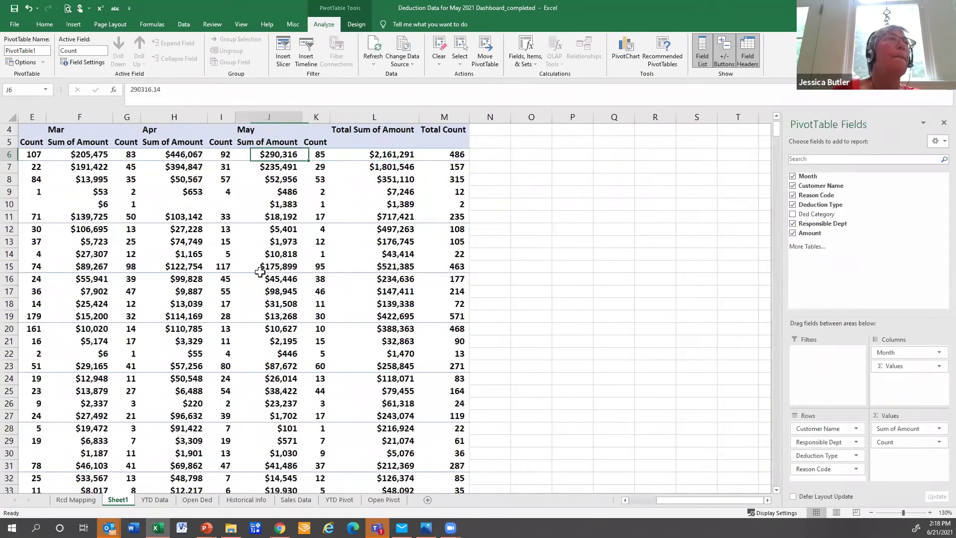
{"action": "key", "text": "Home"}
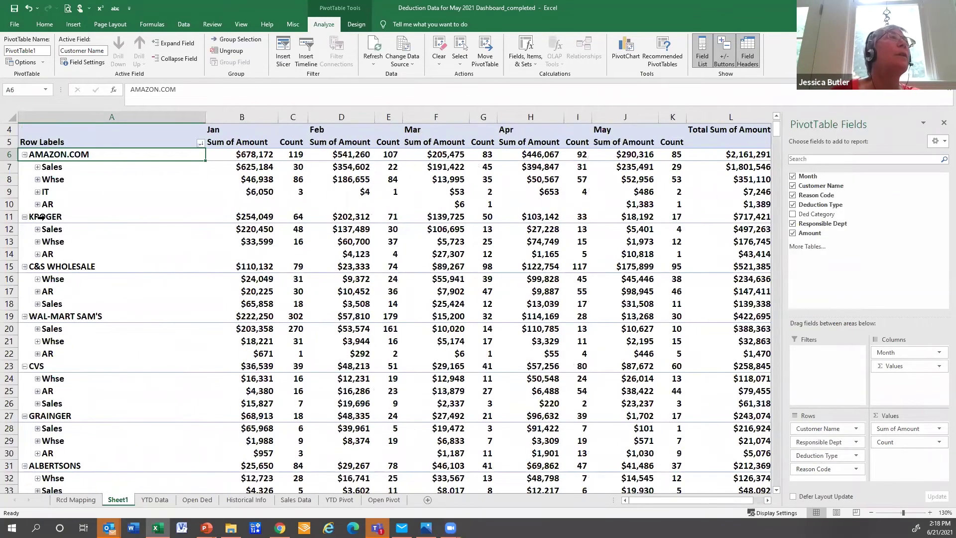
{"action": "left_click", "coordinate": [175, 59]}
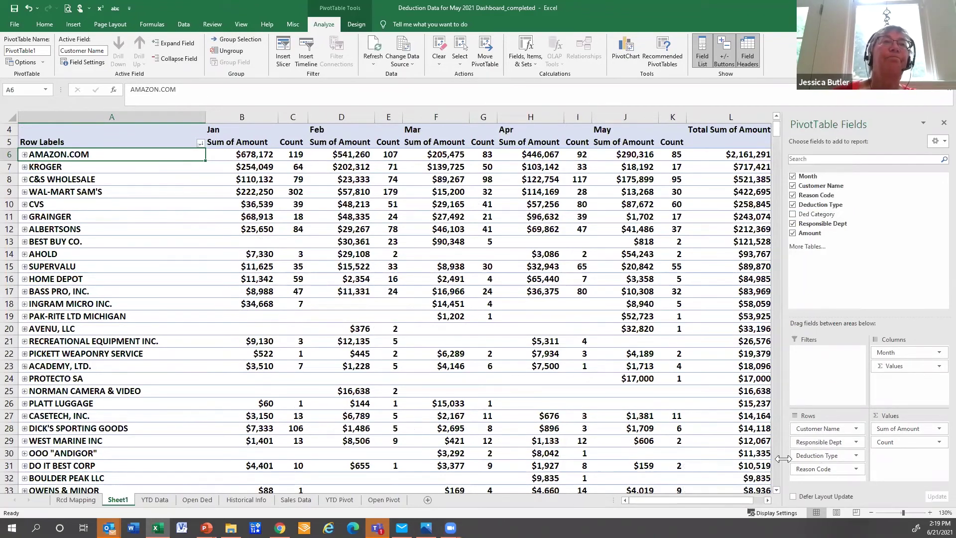
Reorder the row fields to Deduction Type, Responsible Dept, Customer Name and Reason Code.
{"action": "left_click_drag", "start_coordinate": [818, 457], "coordinate": [823, 425]}
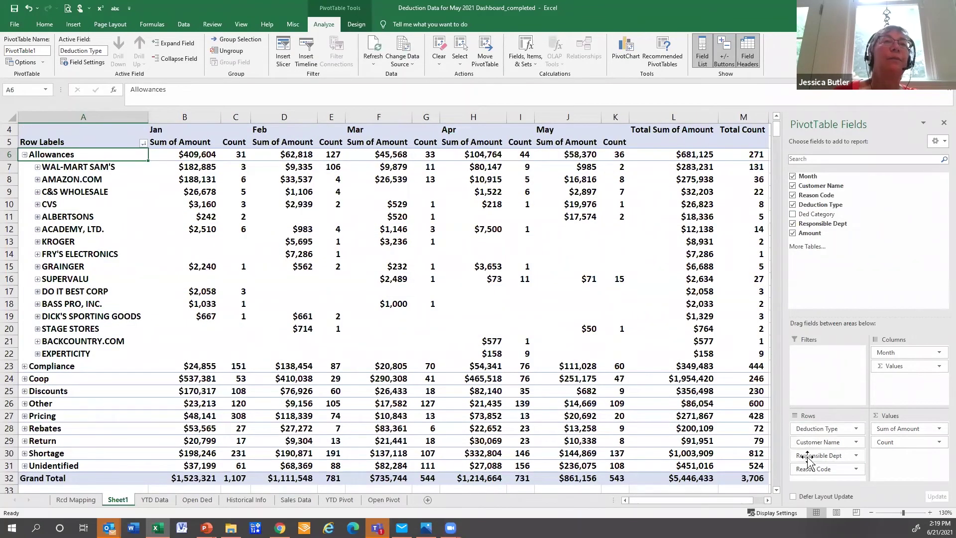
{"action": "left_click_drag", "start_coordinate": [808, 459], "coordinate": [809, 436]}
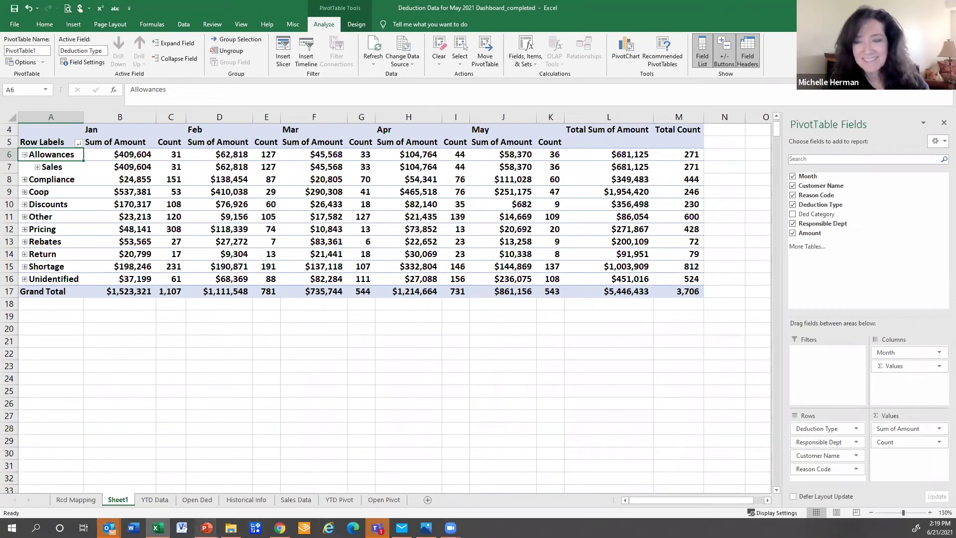
Switch to the PowerPoint slide show, review the YTD Pivot and Open Pivot field layouts, and return to Excel.
{"action": "mouse_move", "coordinate": [206, 528]}
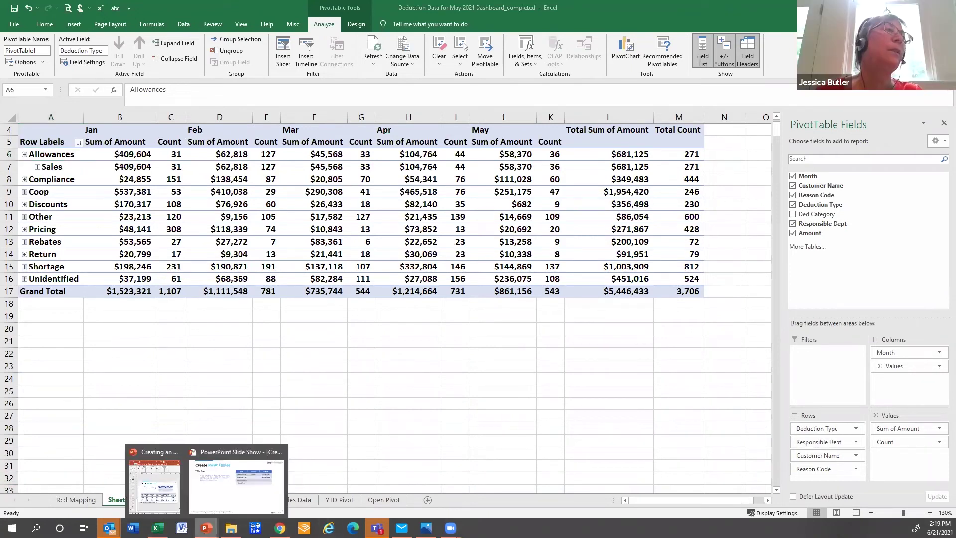
{"action": "left_click", "coordinate": [234, 486]}
{"action": "left_click", "coordinate": [238, 491]}
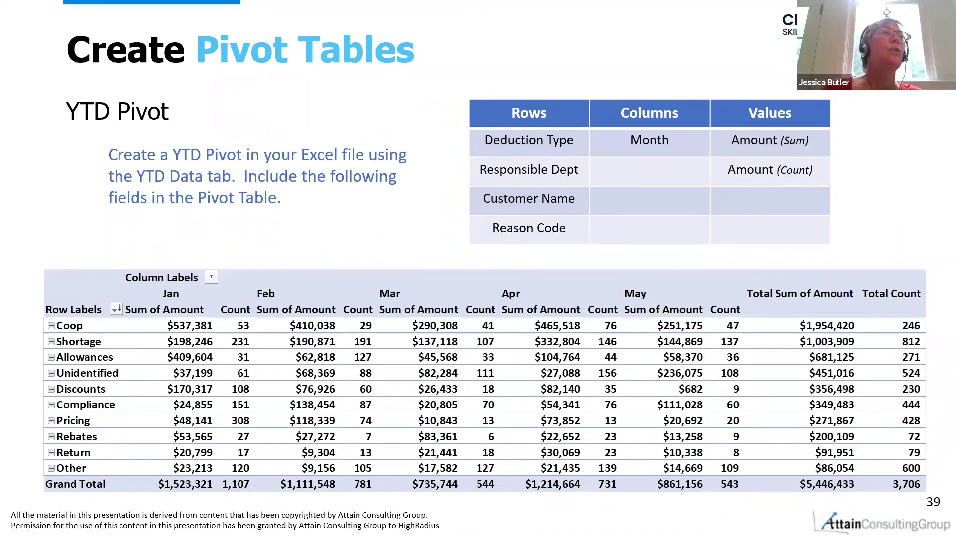
{"action": "key", "text": "Right"}
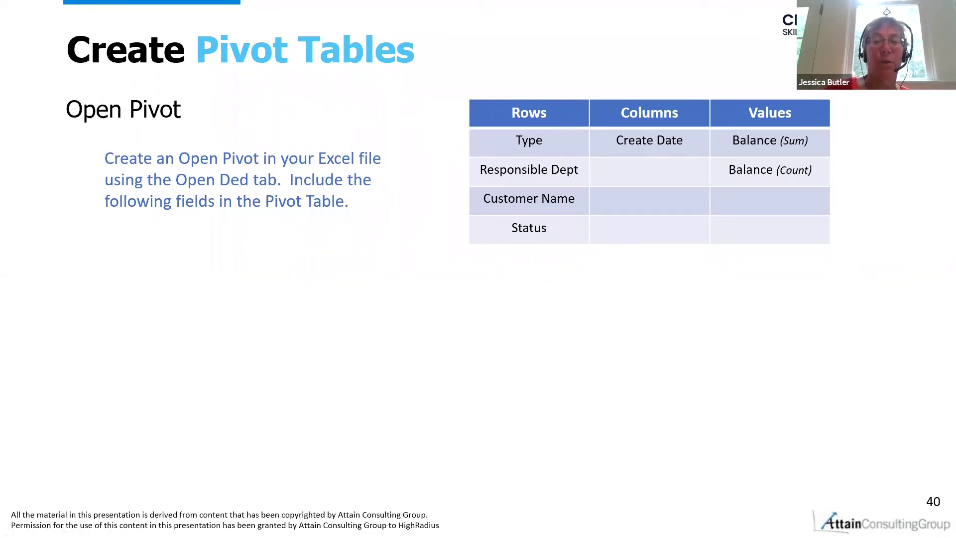
{"action": "key", "text": "alt+Tab"}
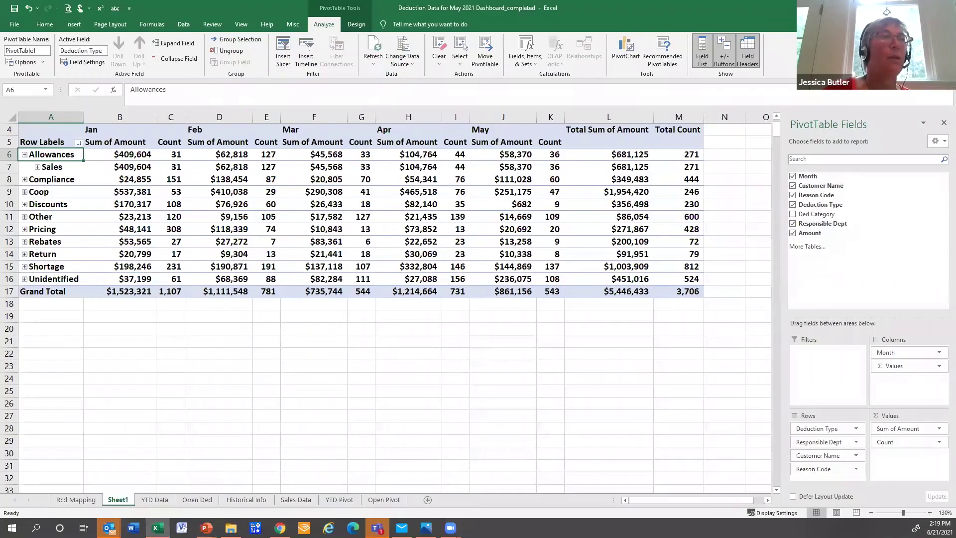
Delete the Sheet1 worksheet containing the practice PivotTable.
{"action": "double_click", "coordinate": [119, 499]}
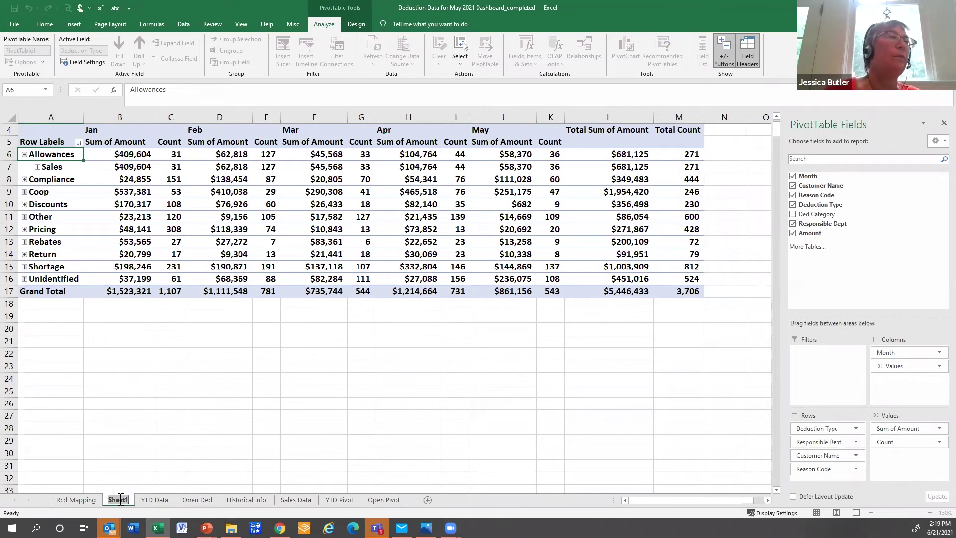
{"action": "left_click_drag", "start_coordinate": [117, 449], "coordinate": [121, 443]}
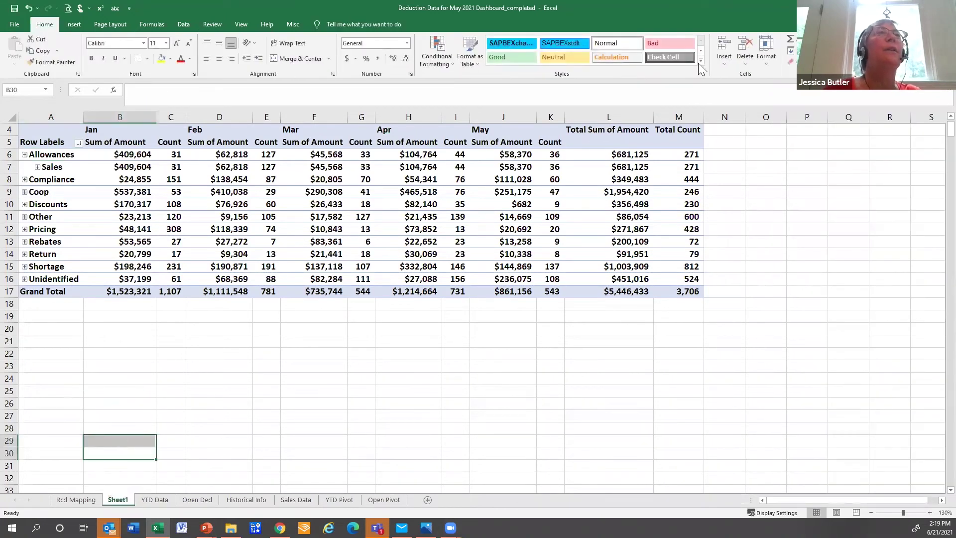
{"action": "left_click", "coordinate": [748, 61]}
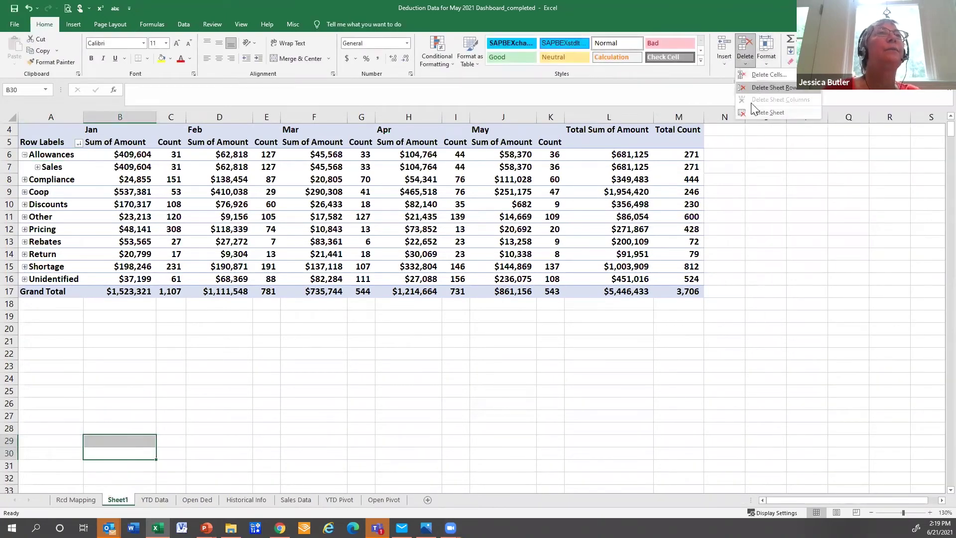
{"action": "left_click", "coordinate": [753, 109]}
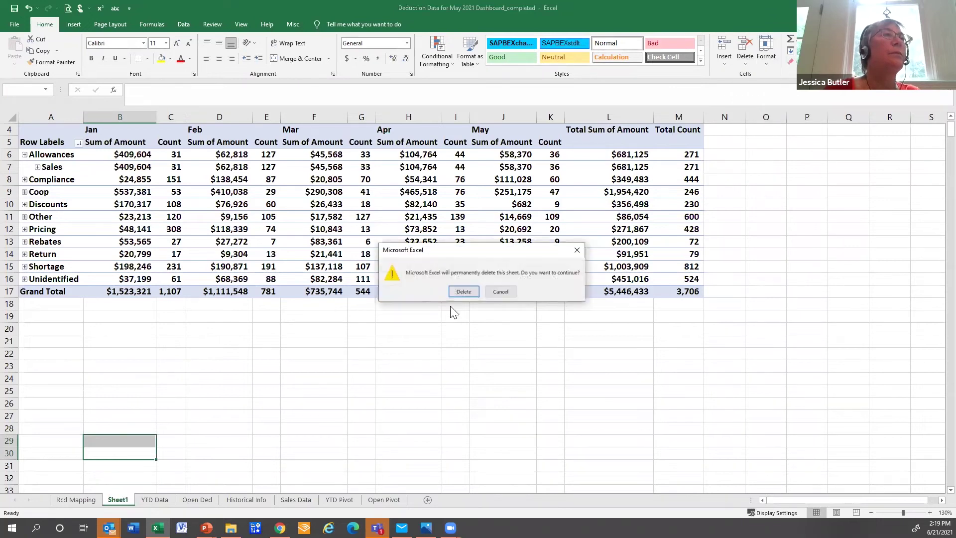
{"action": "left_click", "coordinate": [458, 292]}
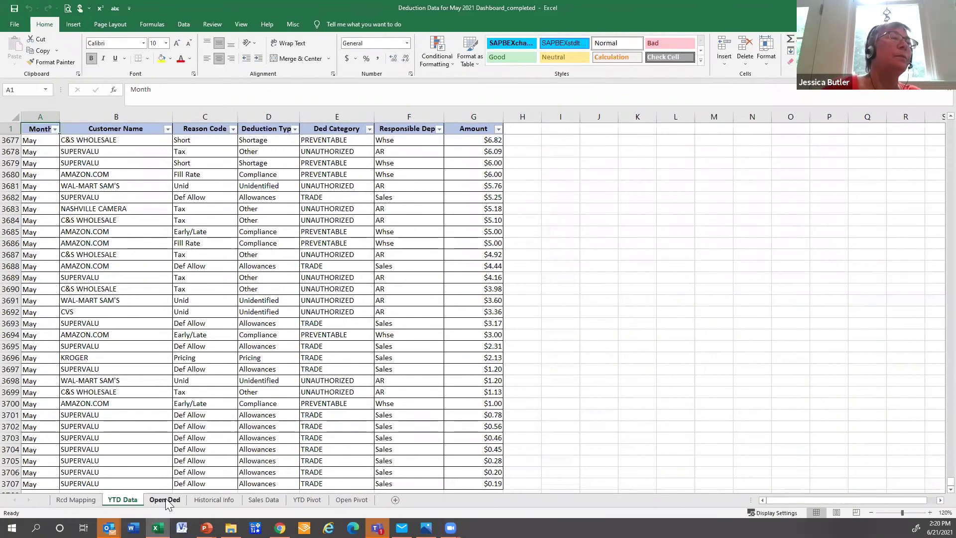
Open the Open Ded worksheet and switch to the Chrome window.
{"action": "left_click", "coordinate": [164, 500]}
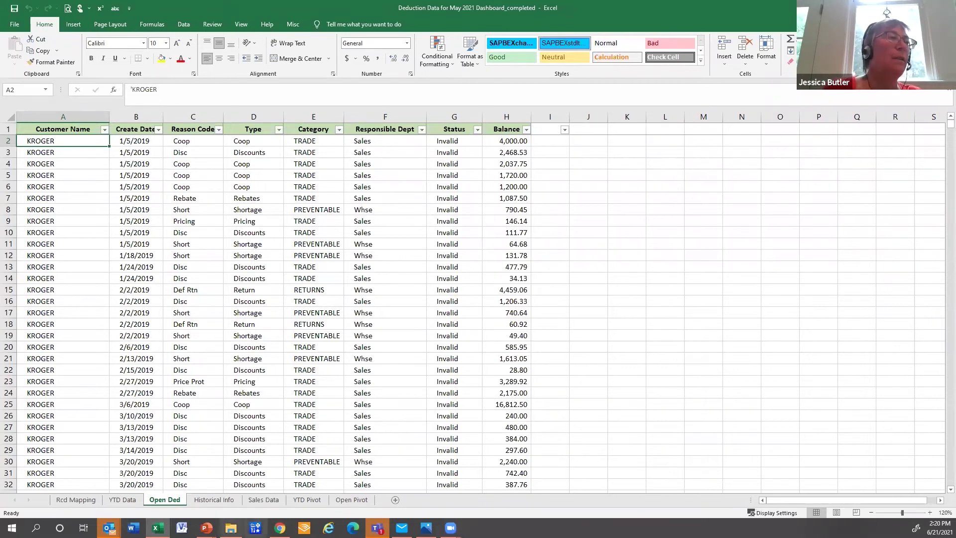
{"action": "left_click", "coordinate": [280, 528]}
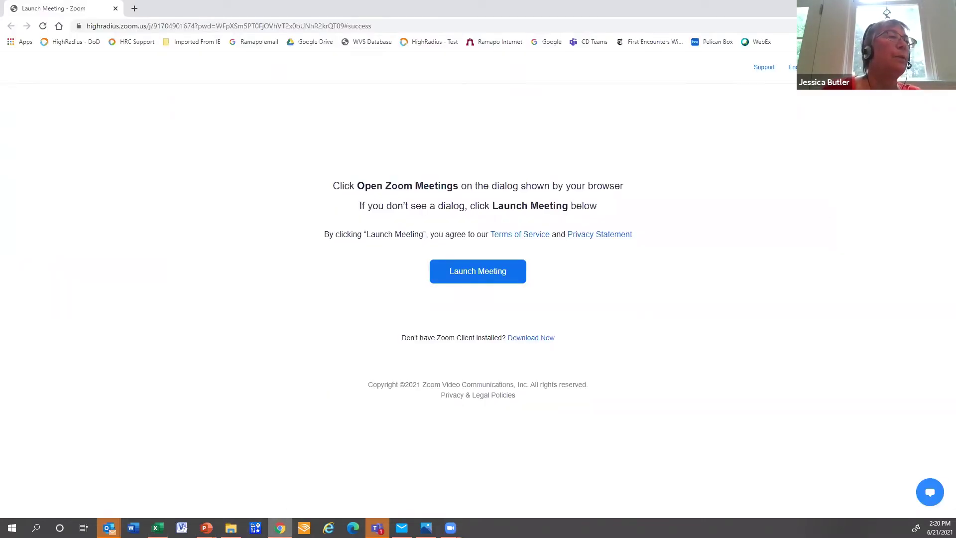
Switch to the PowerPoint slide show, review the Open Pivot field layout, and return to the Excel workbook.
{"action": "mouse_move", "coordinate": [206, 527]}
{"action": "left_click", "coordinate": [242, 503]}
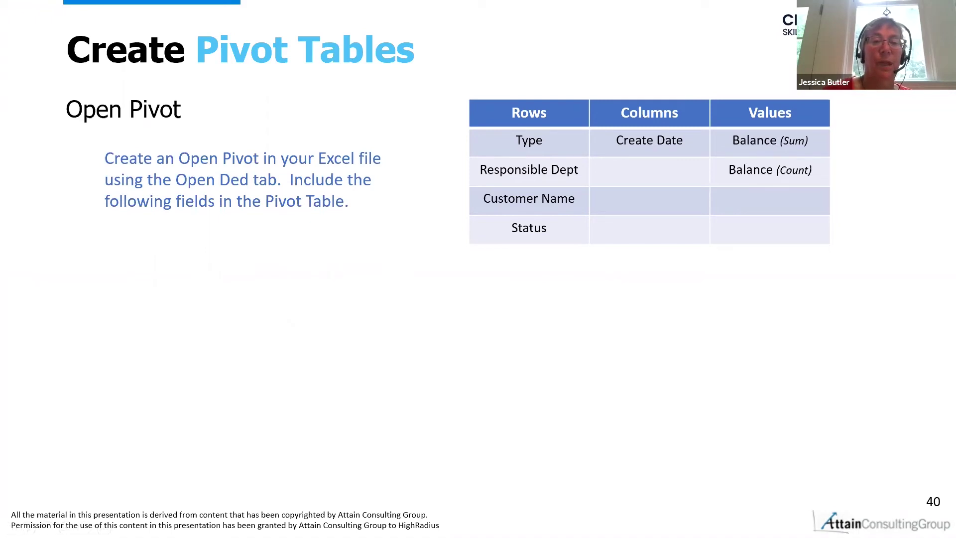
{"action": "key", "text": "alt+Tab"}
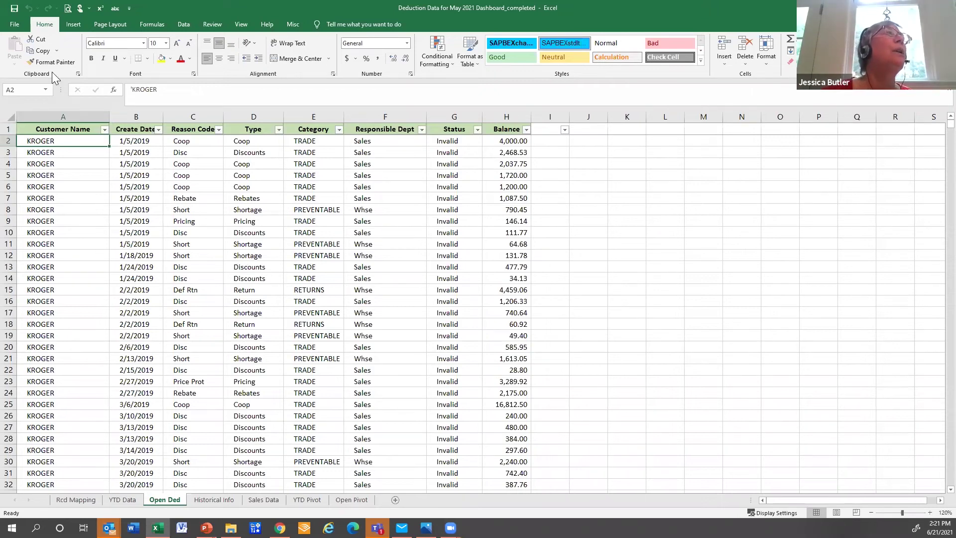
Create a PivotTable on a new worksheet from the Open Ded data range A1:H2765.
{"action": "left_click", "coordinate": [74, 24]}
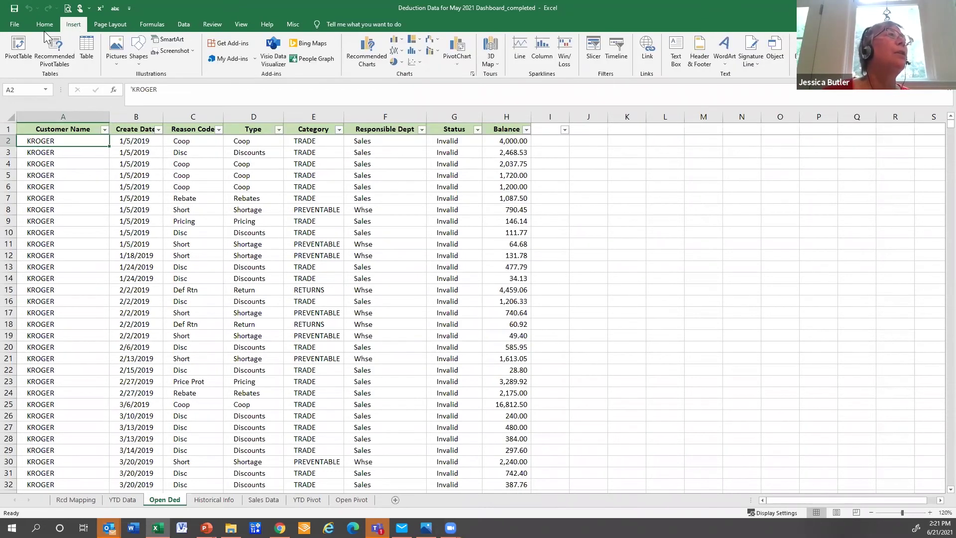
{"action": "left_click", "coordinate": [18, 48]}
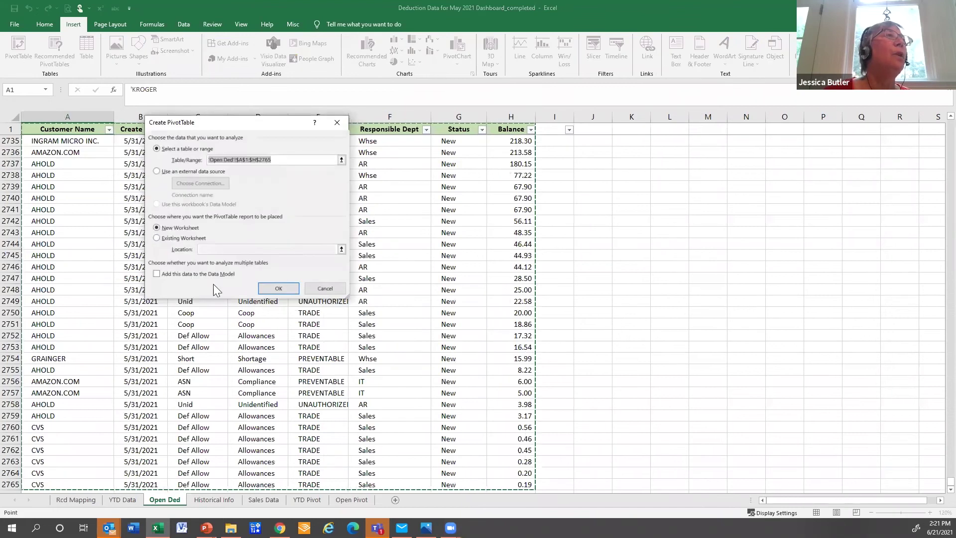
{"action": "left_click", "coordinate": [279, 289]}
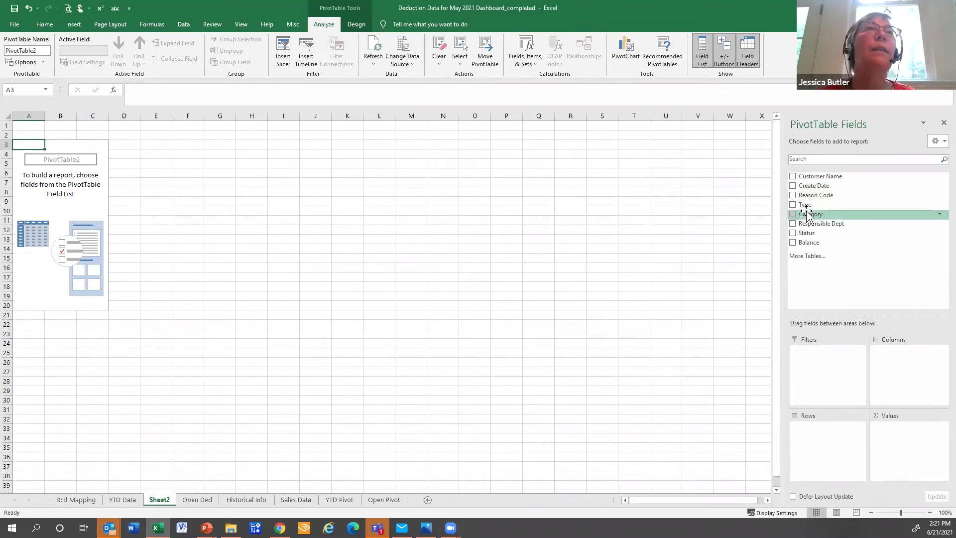
Lay out the PivotTable with Type as rows, Create Date as columns and the sum of Balance as values.
{"action": "left_click_drag", "start_coordinate": [803, 205], "coordinate": [821, 434]}
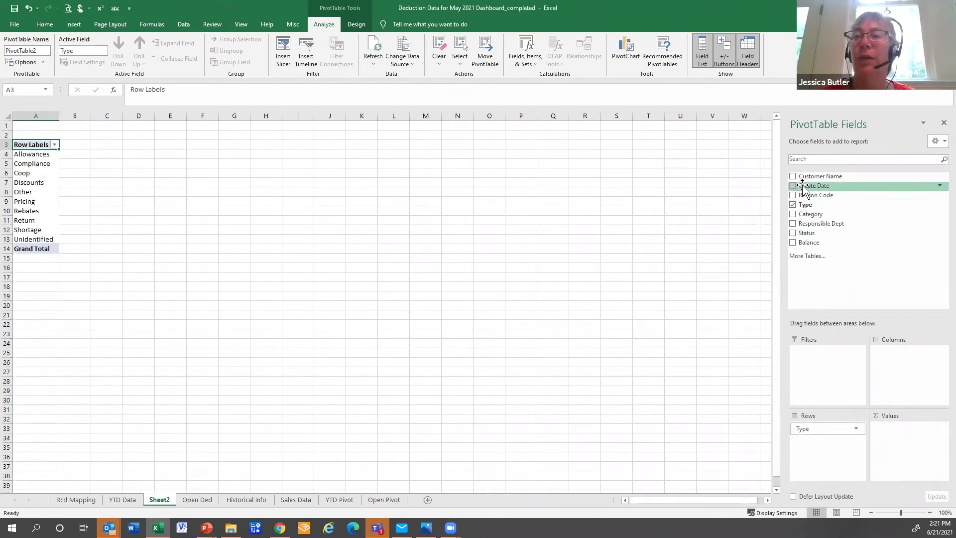
{"action": "left_click_drag", "start_coordinate": [802, 189], "coordinate": [891, 357]}
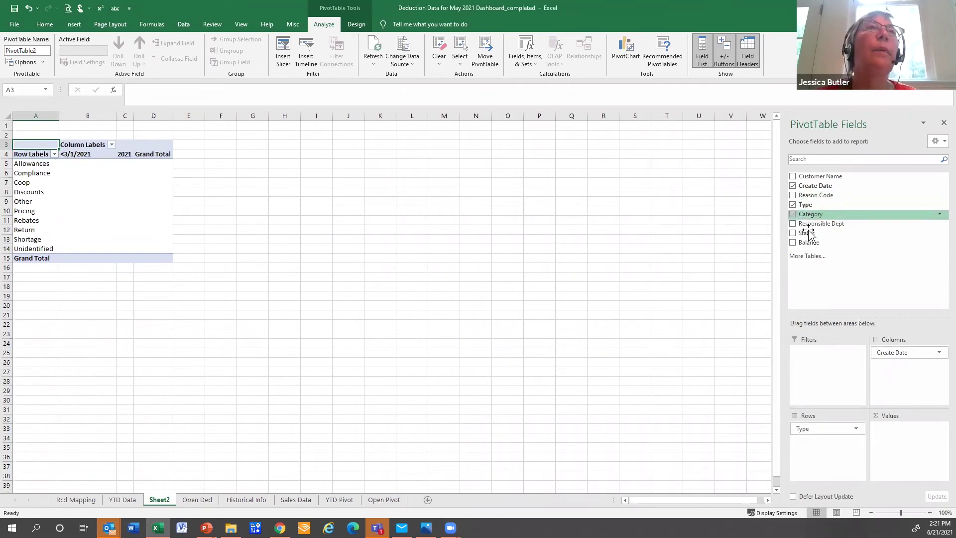
{"action": "left_click_drag", "start_coordinate": [803, 244], "coordinate": [890, 434]}
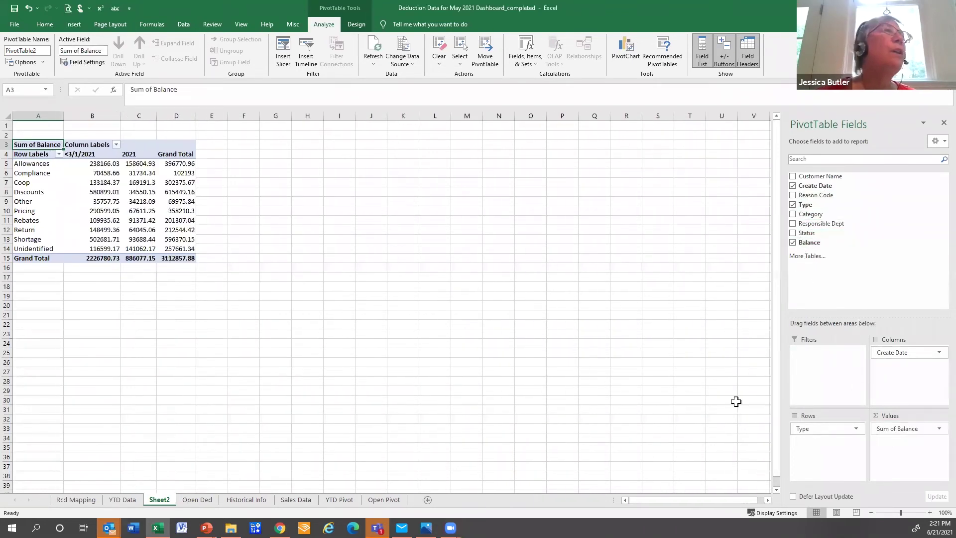
Ungroup the Create Date column labels into individual dates.
{"action": "left_click", "coordinate": [88, 154]}
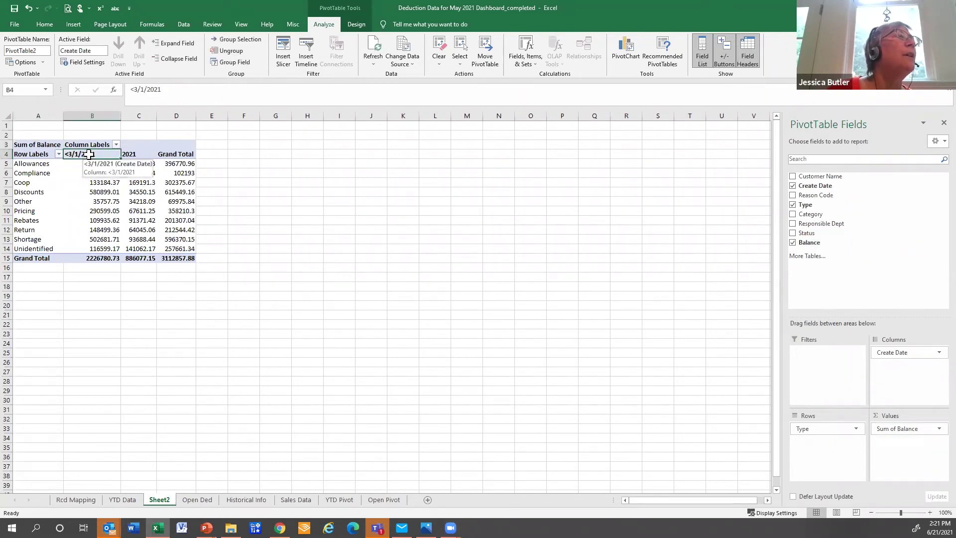
{"action": "right_click", "coordinate": [88, 155]}
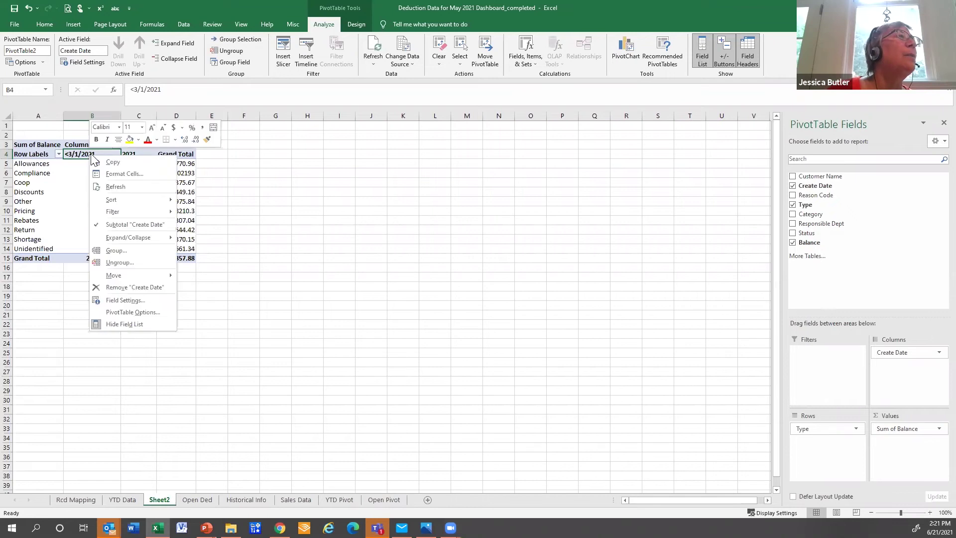
{"action": "left_click", "coordinate": [115, 262]}
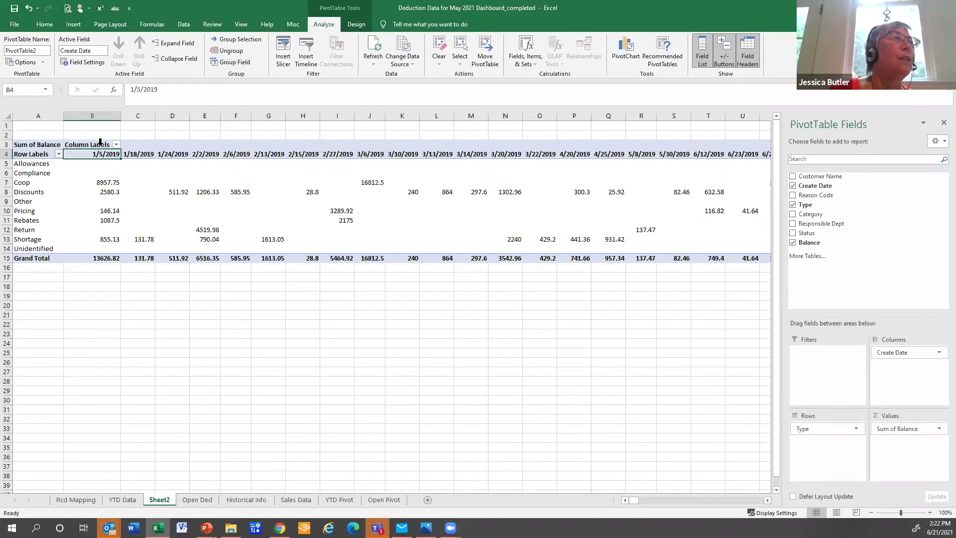
{"action": "key", "text": "Page_Down"}
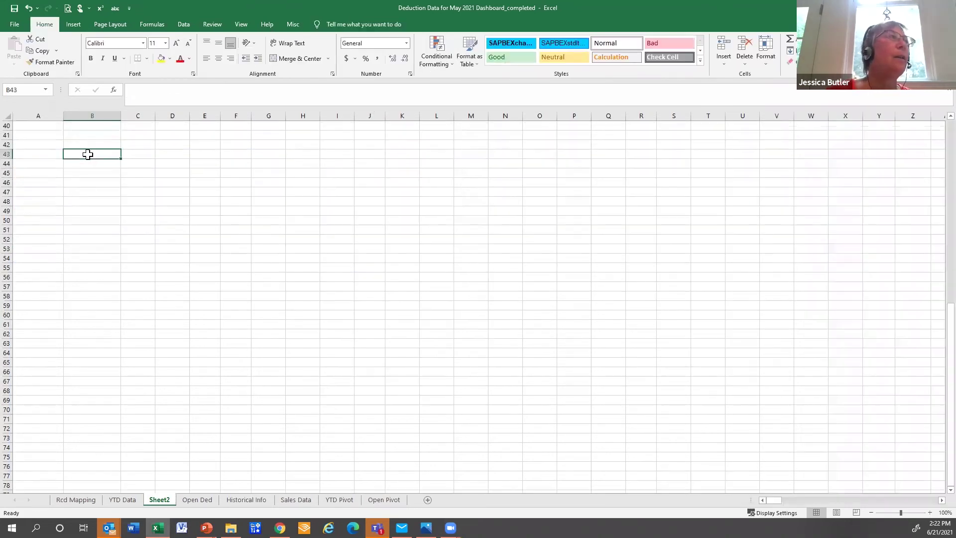
{"action": "key", "text": "Page_Up"}
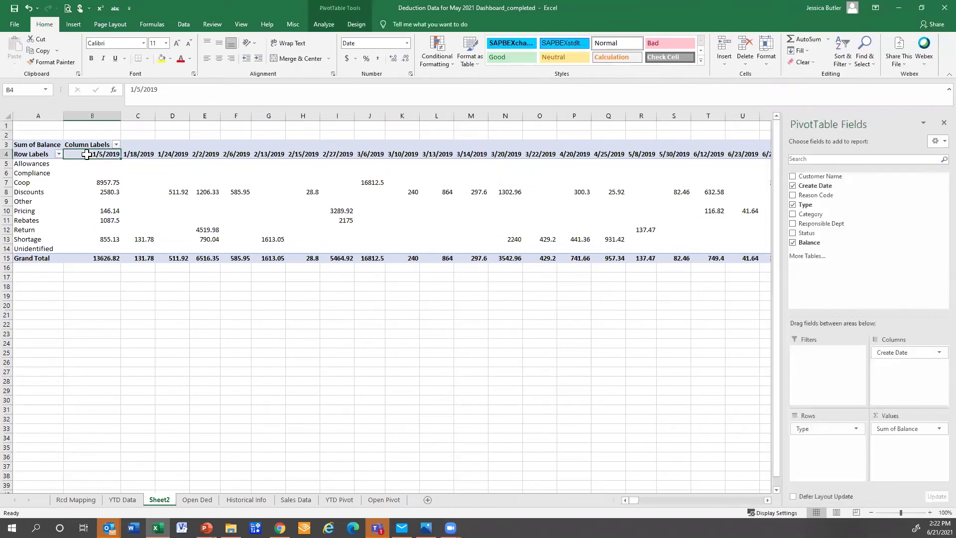
Group the Create Date columns by Months and Years, starting at 3/1/2021.
{"action": "right_click", "coordinate": [89, 158]}
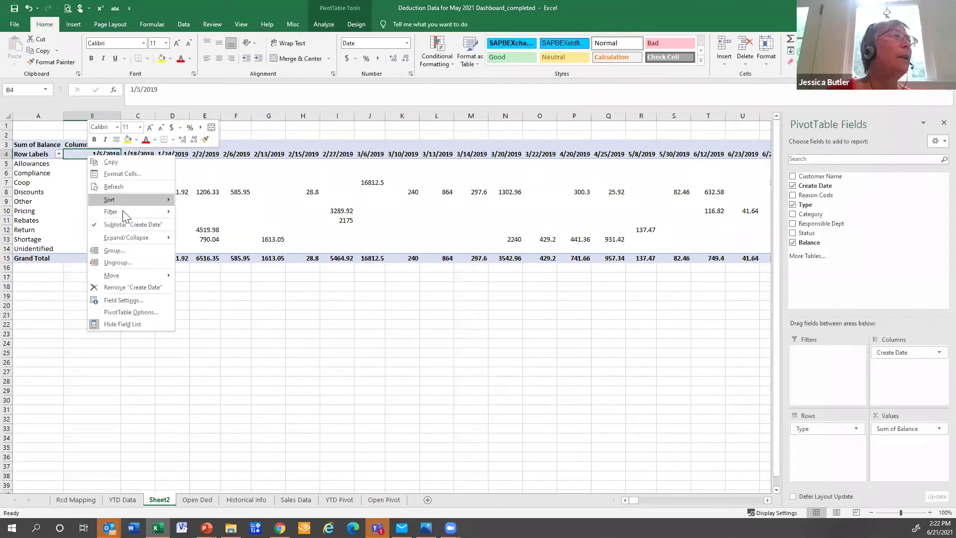
{"action": "left_click", "coordinate": [115, 250]}
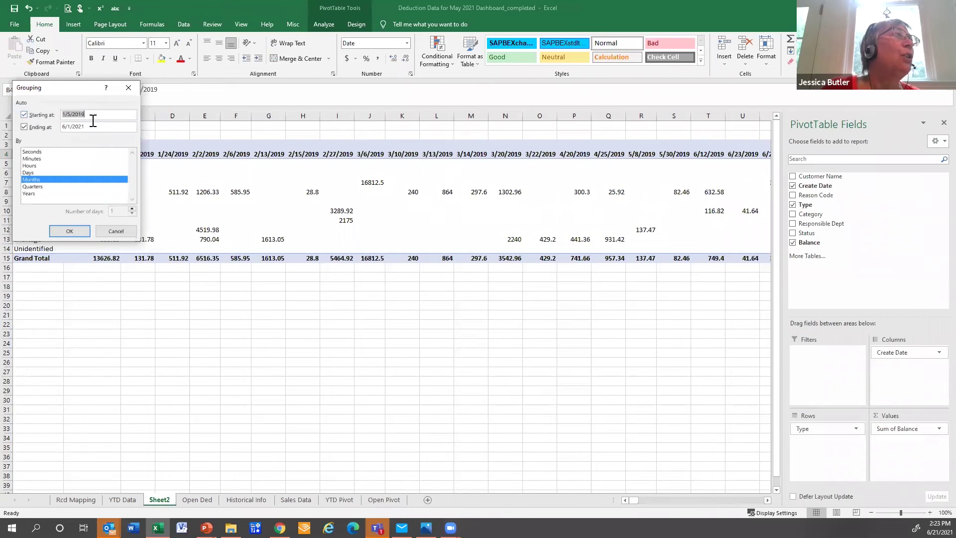
{"action": "left_click_drag", "start_coordinate": [92, 115], "coordinate": [51, 110]}
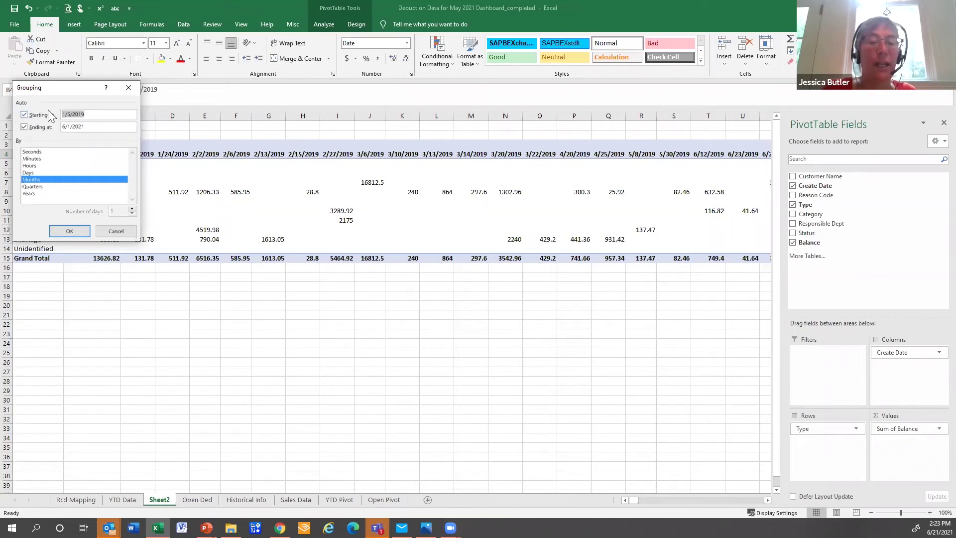
{"action": "type", "text": "3/1"}
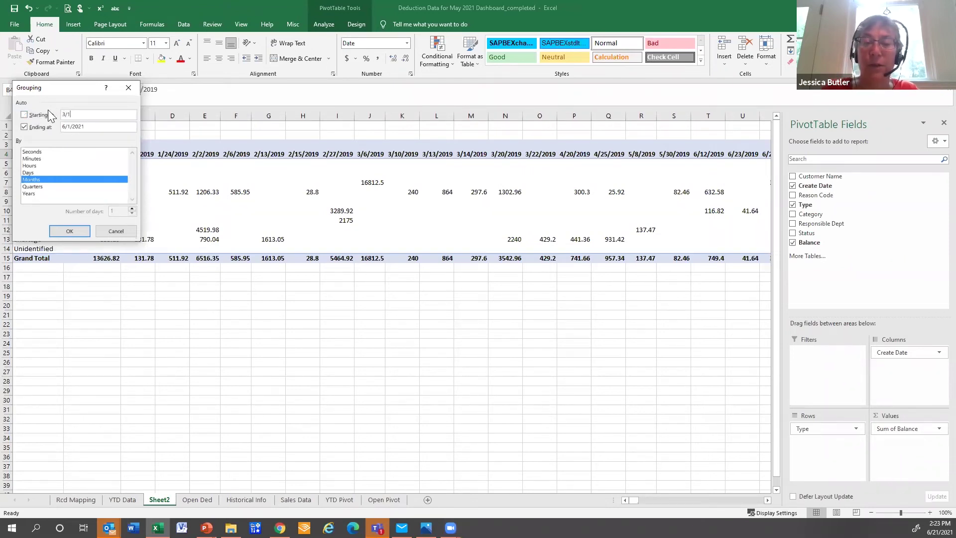
{"action": "type", "text": "/2021"}
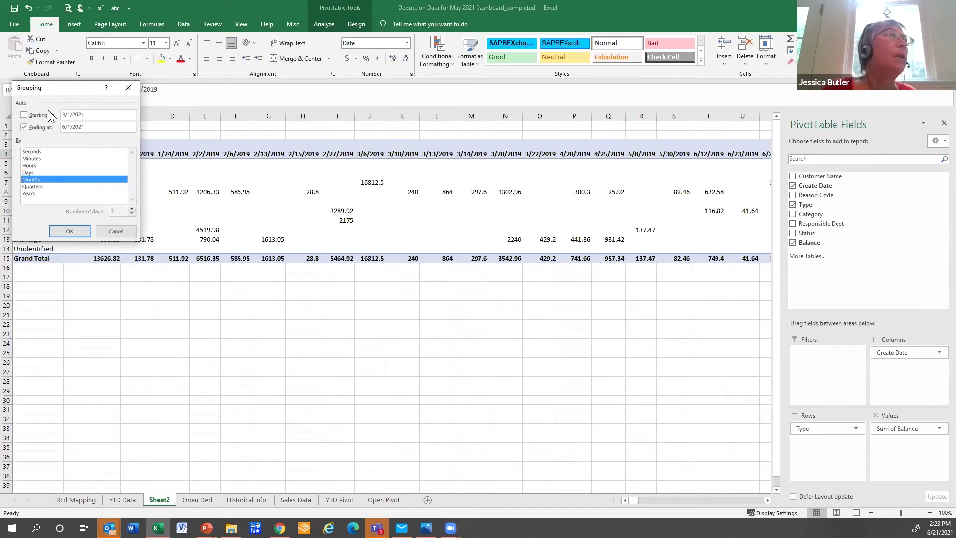
{"action": "left_click", "coordinate": [24, 194]}
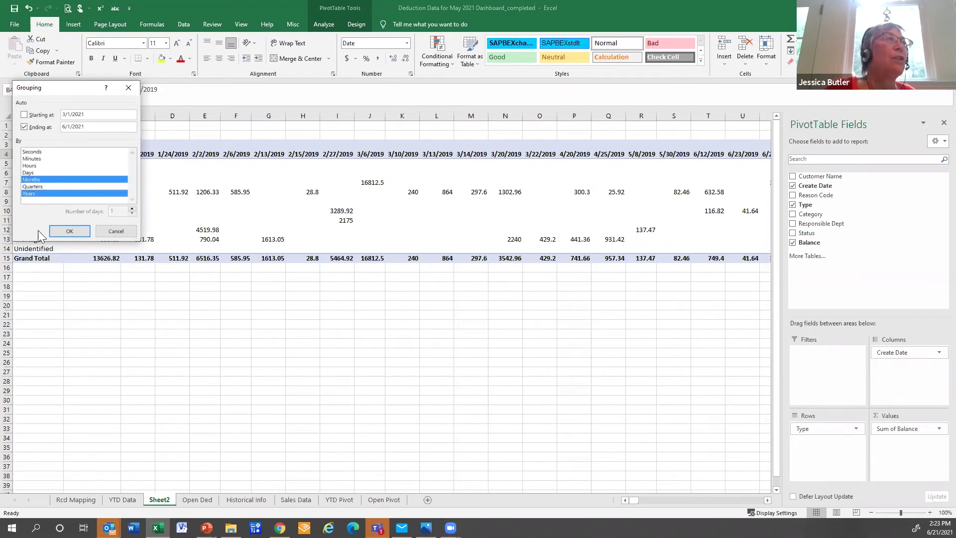
{"action": "left_click", "coordinate": [57, 231]}
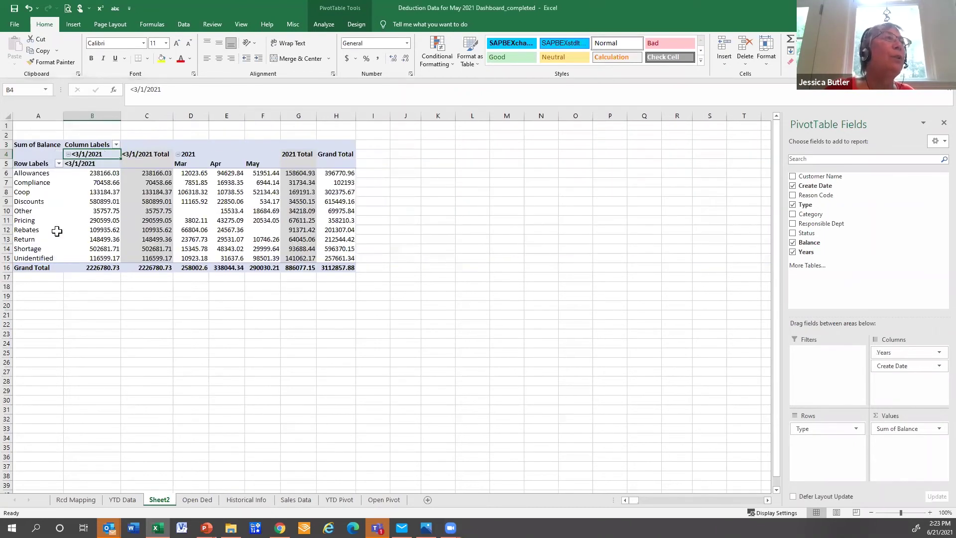
{"action": "left_click", "coordinate": [145, 306]}
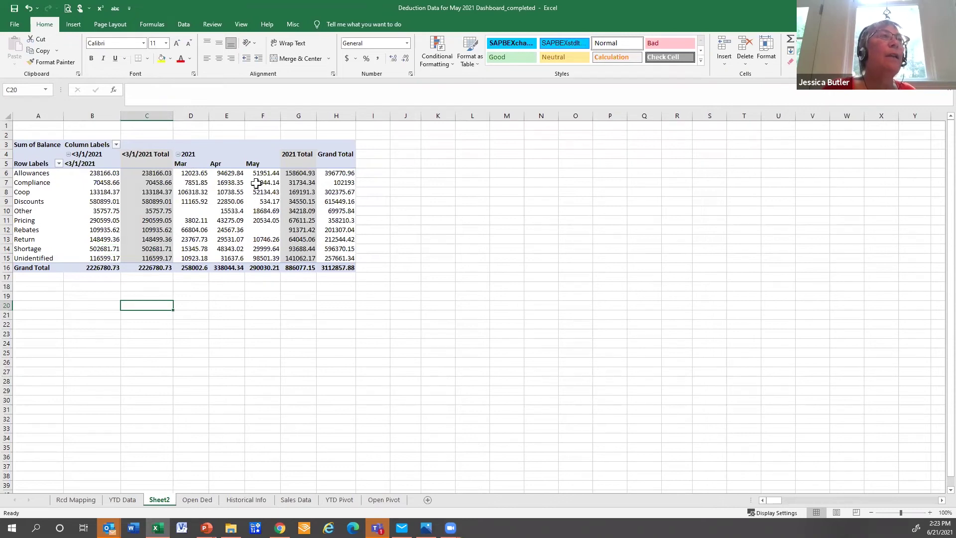
{"action": "mouse_move", "coordinate": [292, 187]}
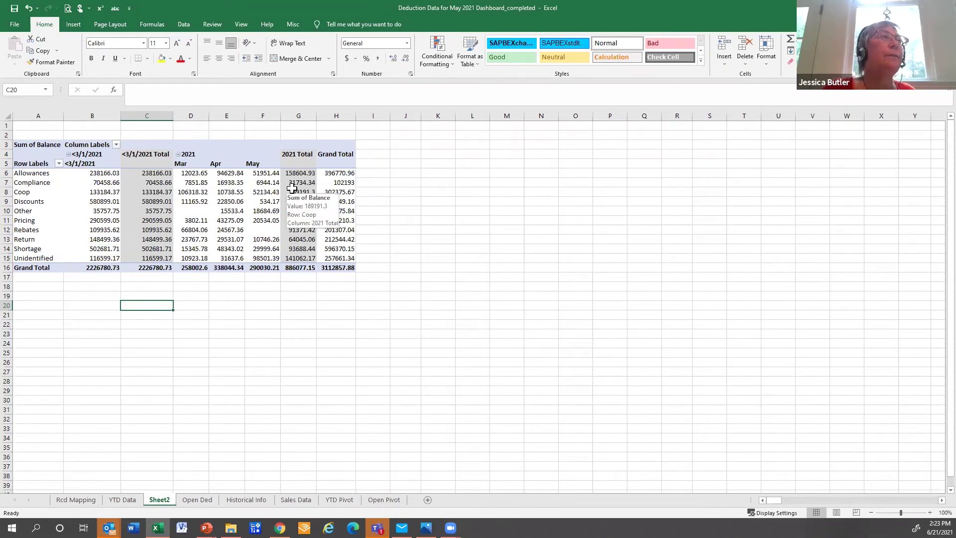
Remove Months from the Create Date grouping so the columns are grouped by Years only.
{"action": "left_click", "coordinate": [94, 163]}
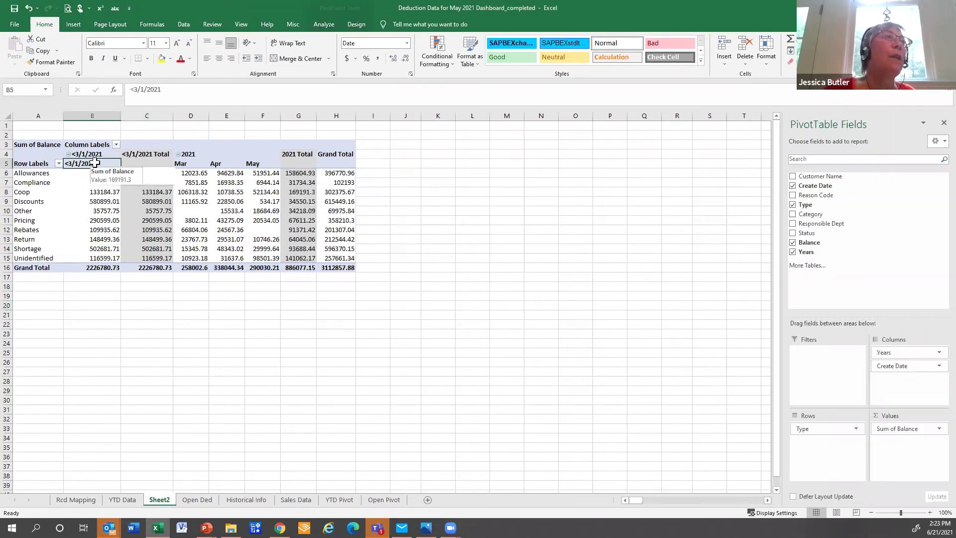
{"action": "right_click", "coordinate": [94, 163]}
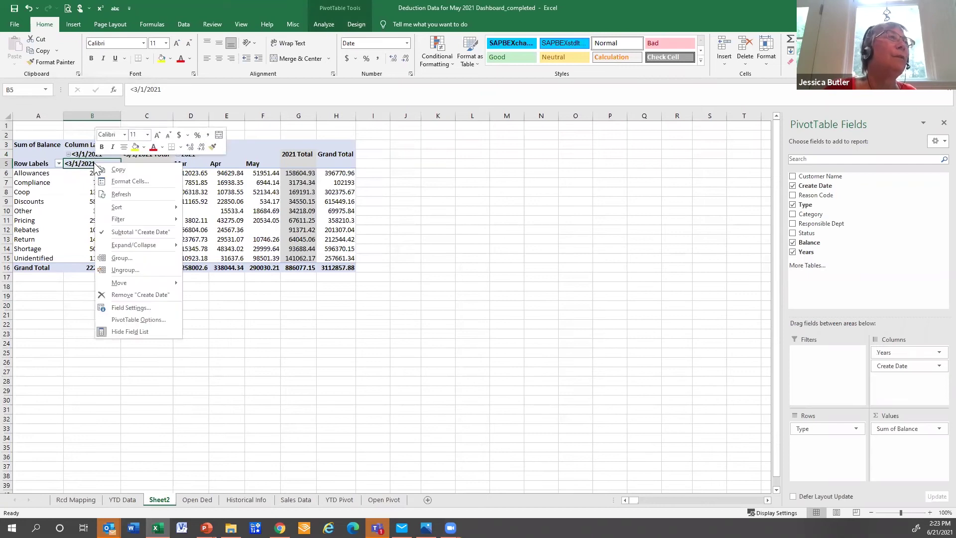
{"action": "left_click", "coordinate": [121, 257]}
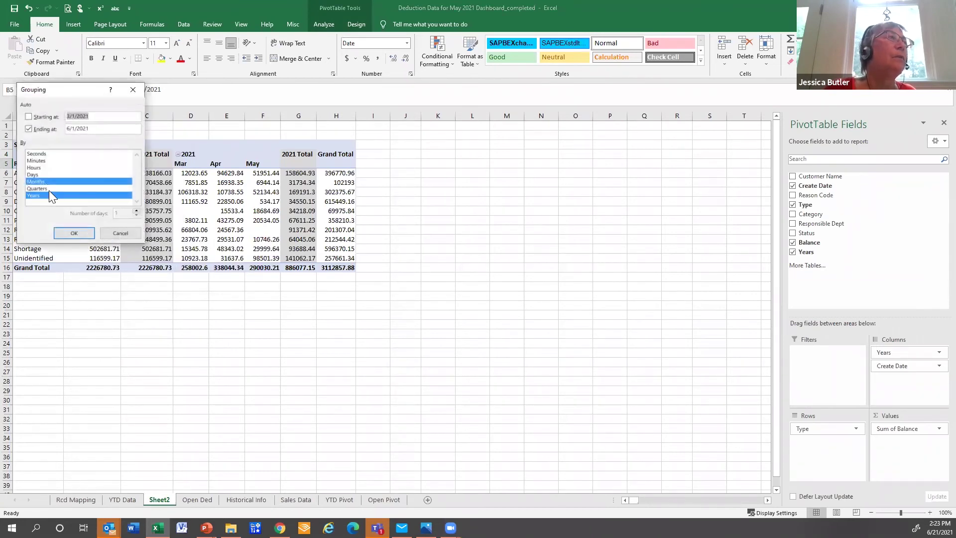
{"action": "left_click", "coordinate": [51, 182]}
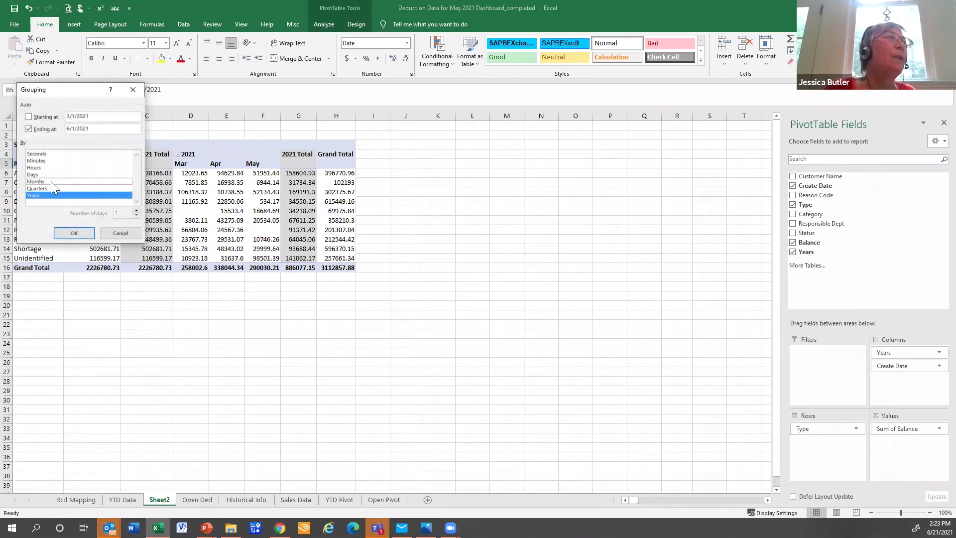
{"action": "left_click", "coordinate": [62, 230]}
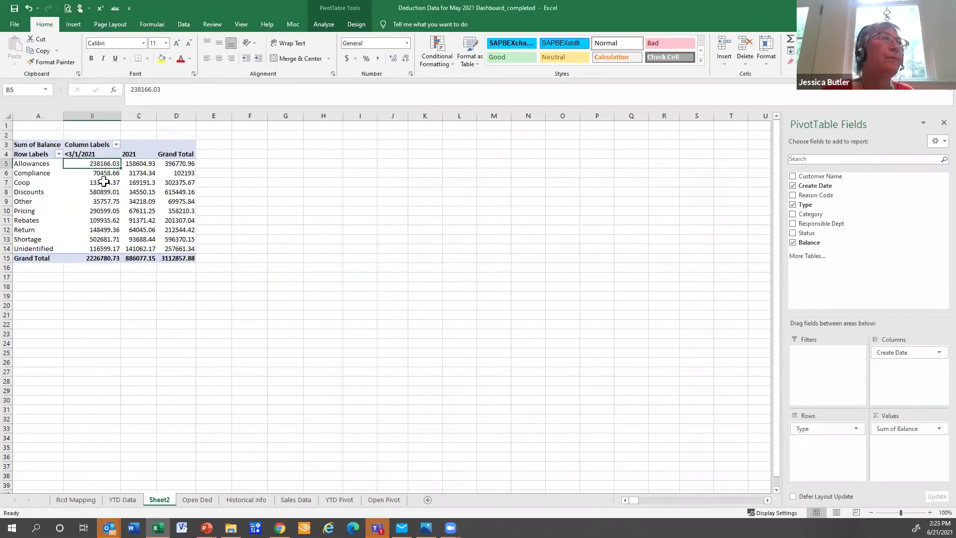
Format the Sum of Balance values as $ currency with 0 decimal places and black parentheses for negative numbers.
{"action": "right_click", "coordinate": [101, 164]}
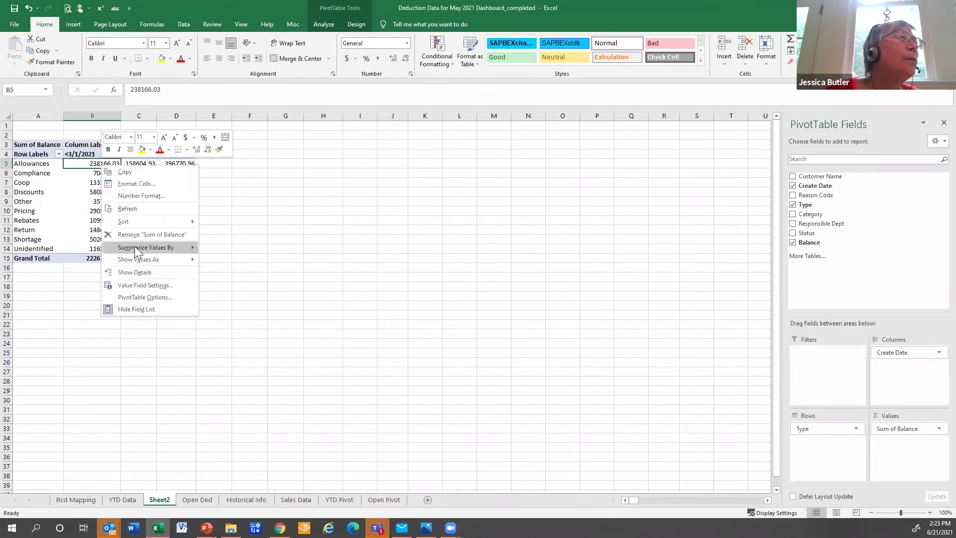
{"action": "left_click", "coordinate": [139, 283]}
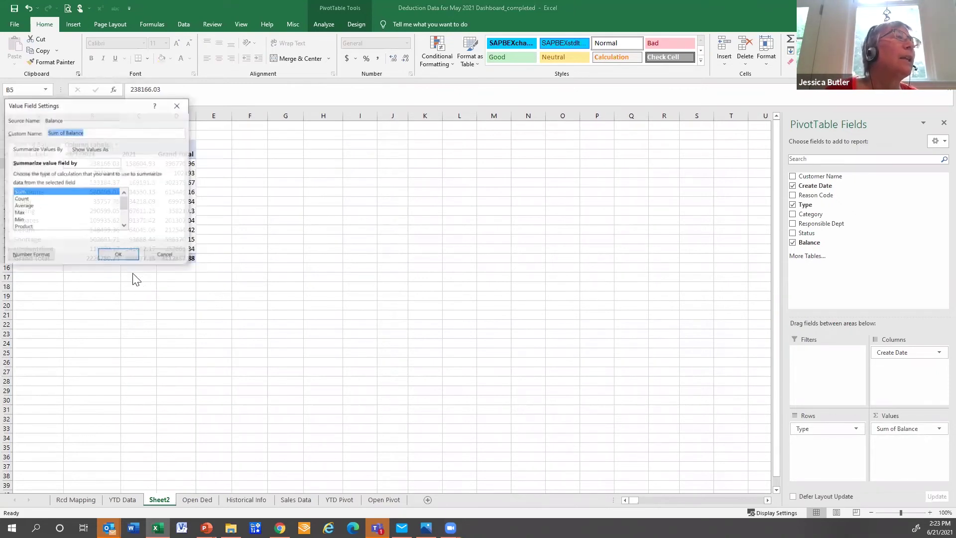
{"action": "left_click", "coordinate": [18, 253]}
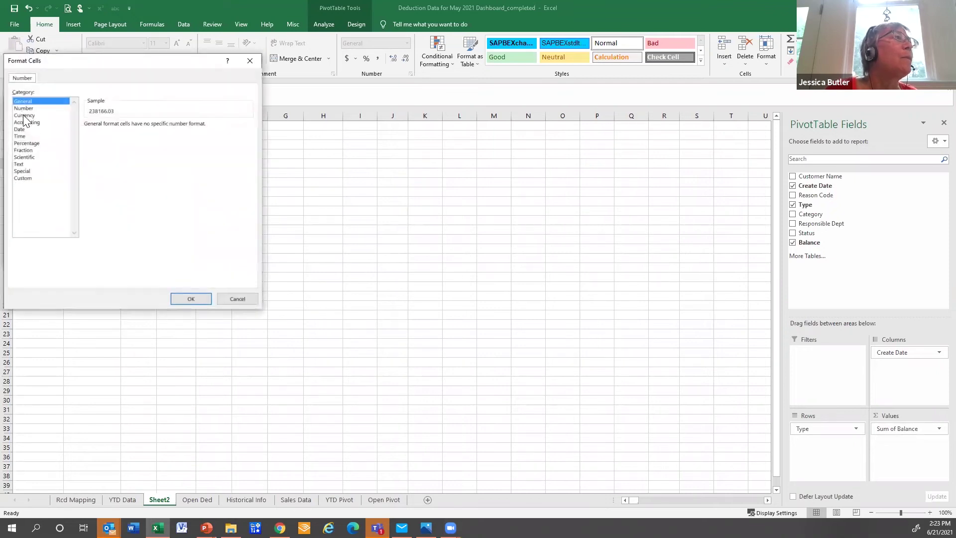
{"action": "left_click", "coordinate": [24, 115]}
{"action": "left_click", "coordinate": [151, 127]}
{"action": "left_click", "coordinate": [151, 127]}
{"action": "left_click", "coordinate": [89, 171]}
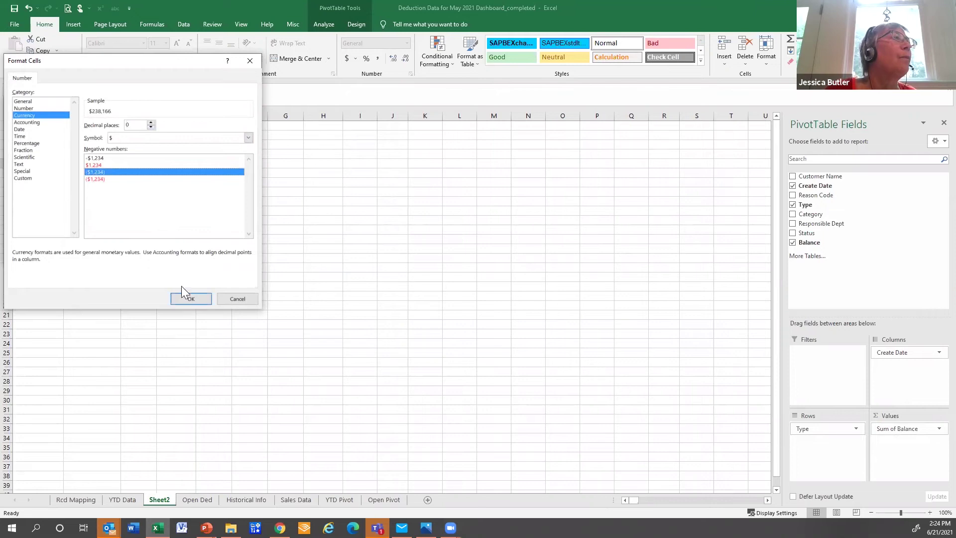
{"action": "left_click", "coordinate": [192, 297]}
{"action": "left_click", "coordinate": [125, 255]}
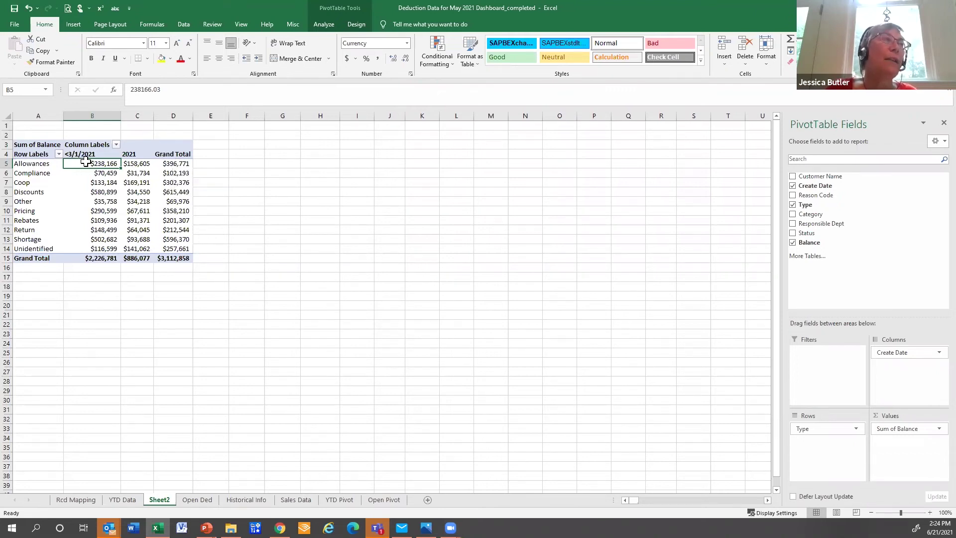
Switch to the PowerPoint slide show and advance the Open Pivot slide to its note on grouping the Create Date.
{"action": "mouse_move", "coordinate": [86, 160]}
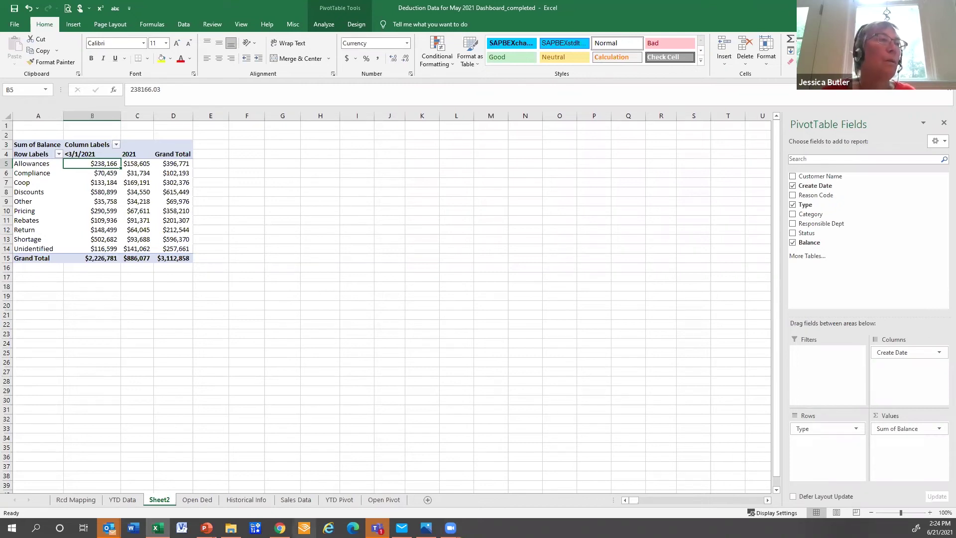
{"action": "mouse_move", "coordinate": [205, 528]}
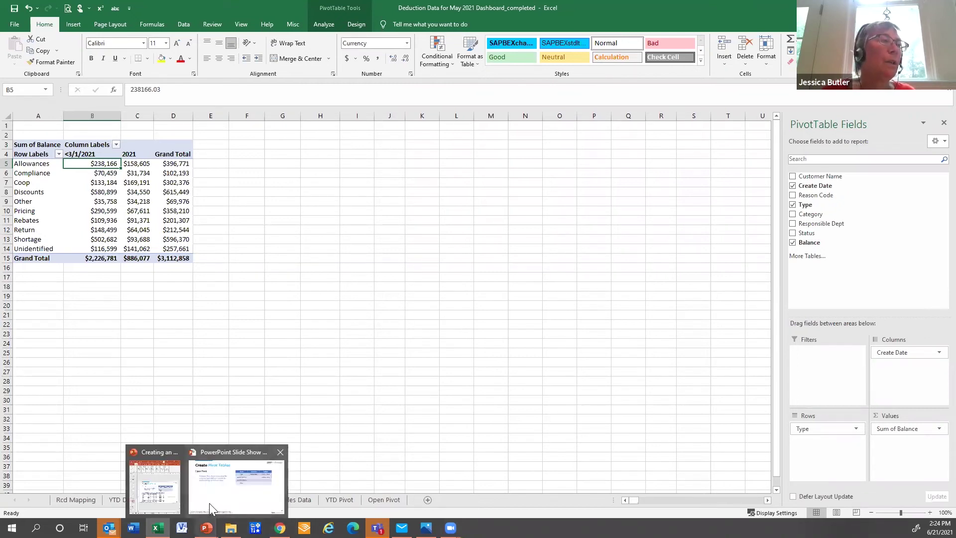
{"action": "left_click", "coordinate": [234, 485]}
{"action": "key", "text": "Right"}
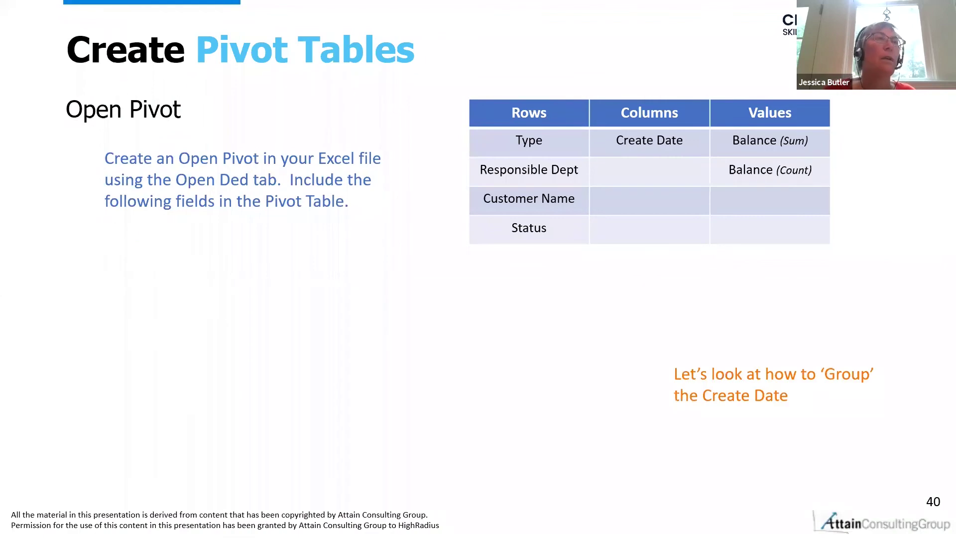
Advance the Open Pivot slide to its example of the finished pivot table.
{"action": "key", "text": "Right"}
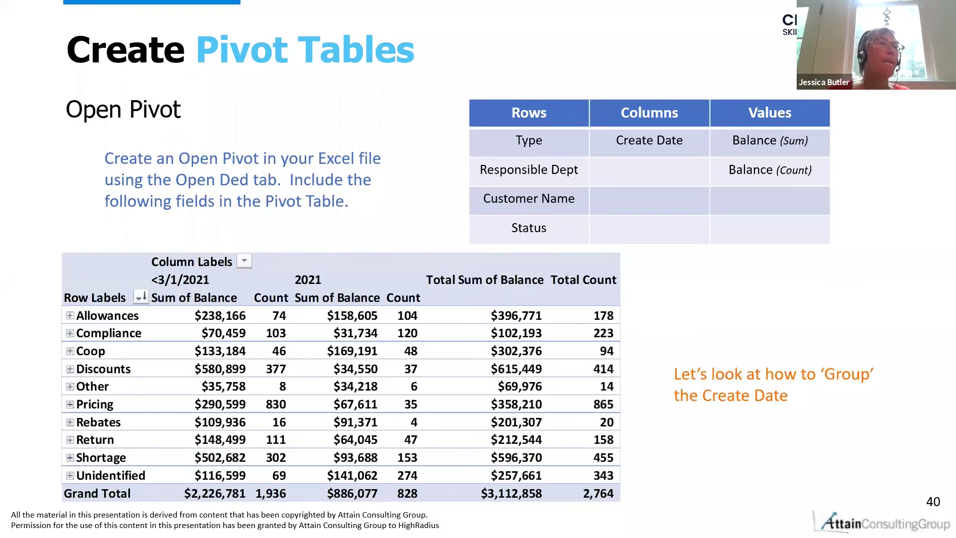
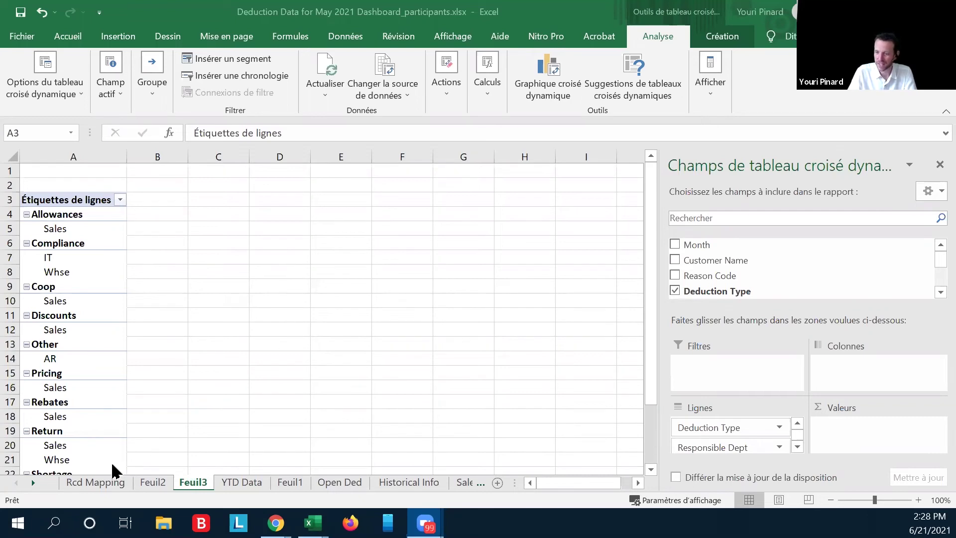
Switch to the participant's Excel workbook and look through the YTD Data, Feuil2 and Feuil3 sheets.
{"action": "left_click", "coordinate": [114, 486]}
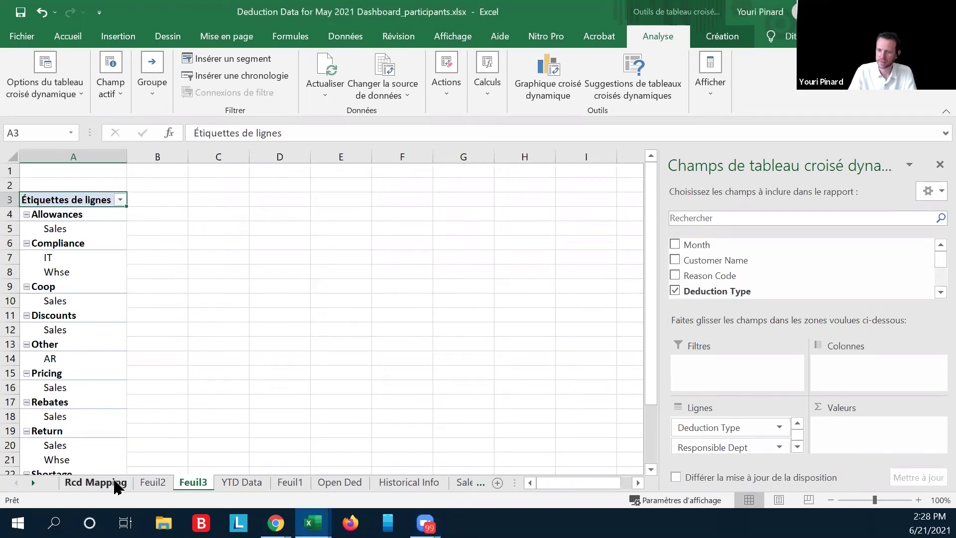
{"action": "left_click", "coordinate": [224, 486]}
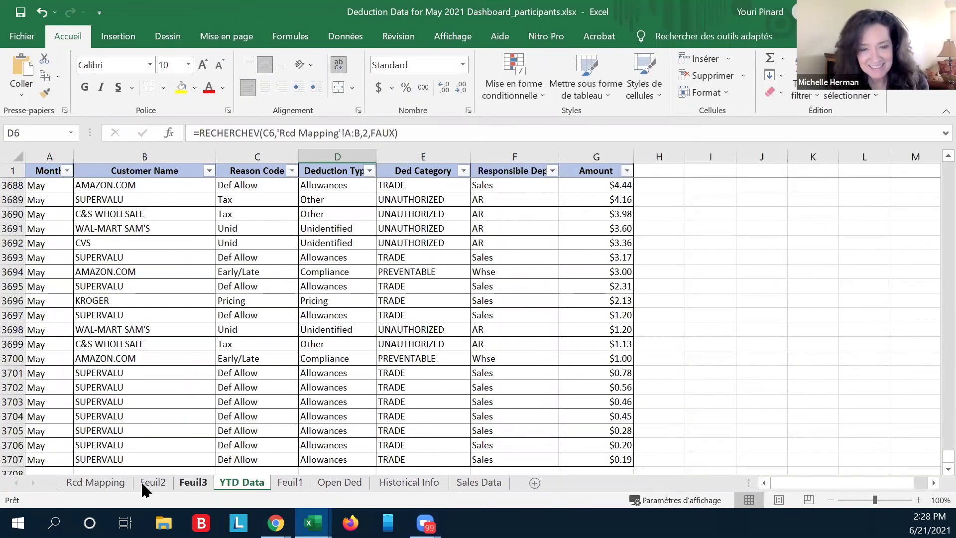
{"action": "left_click", "coordinate": [159, 485]}
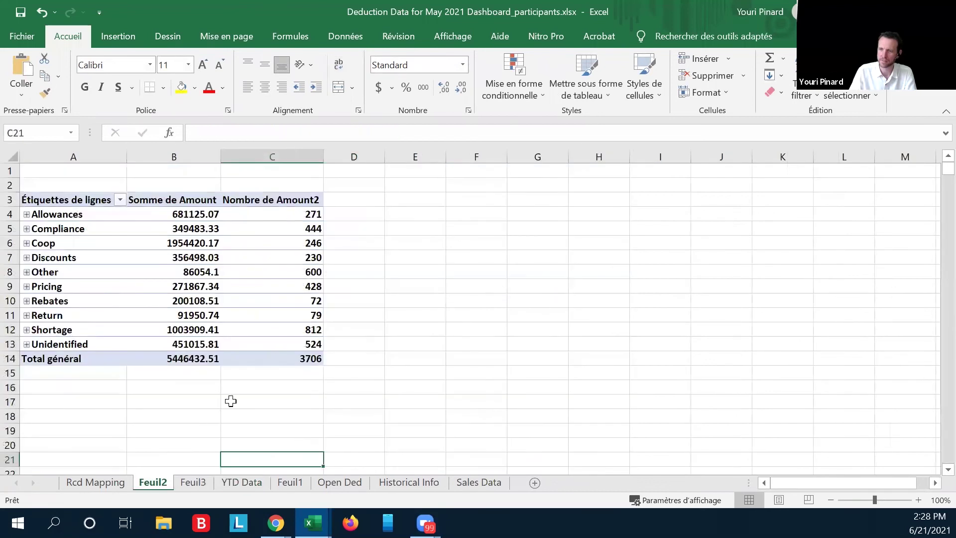
{"action": "left_click", "coordinate": [194, 487]}
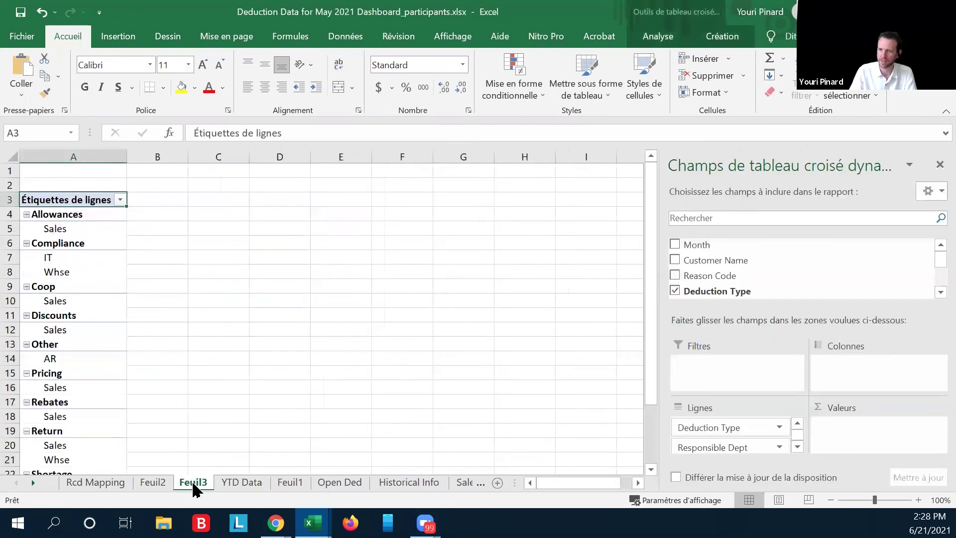
{"action": "left_click_drag", "start_coordinate": [719, 277], "coordinate": [495, 247]}
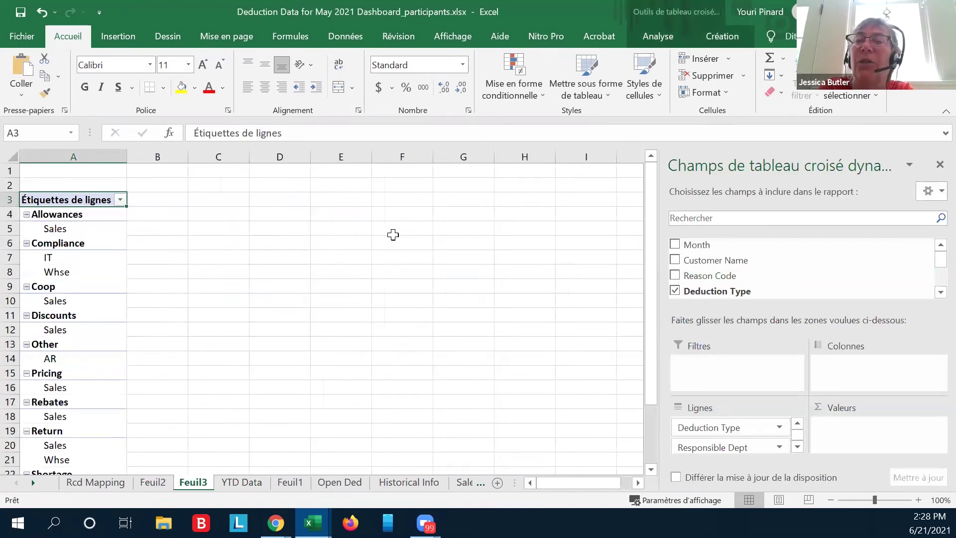
{"action": "left_click_drag", "start_coordinate": [687, 245], "coordinate": [686, 250]}
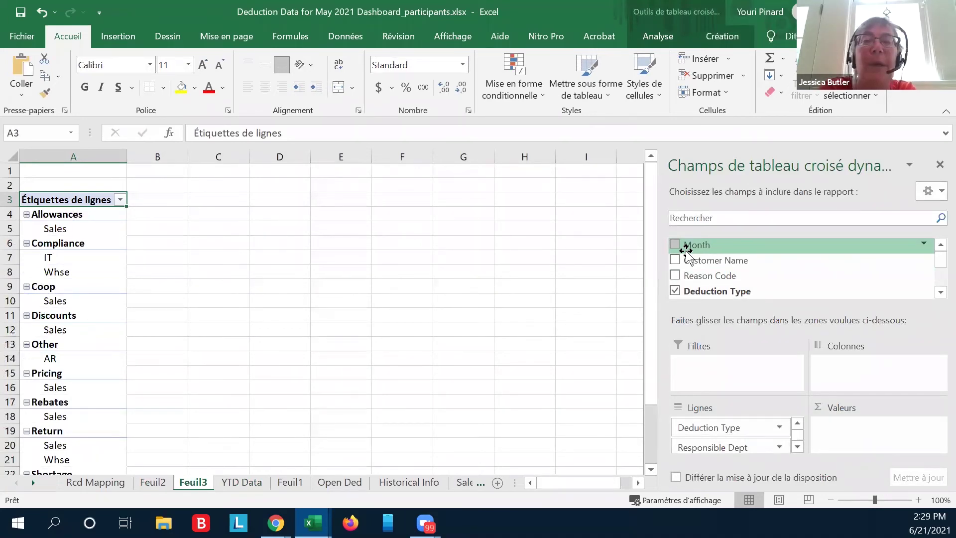
{"action": "left_click_drag", "start_coordinate": [686, 251], "coordinate": [406, 308]}
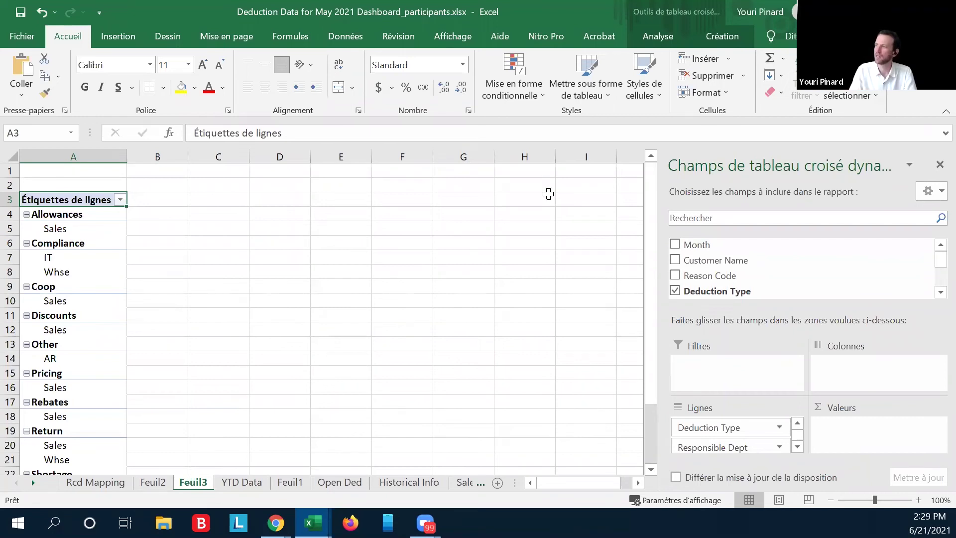
Delete the Feuil3 sheet with its unfinished pivot table from the workbook.
{"action": "right_click", "coordinate": [204, 485]}
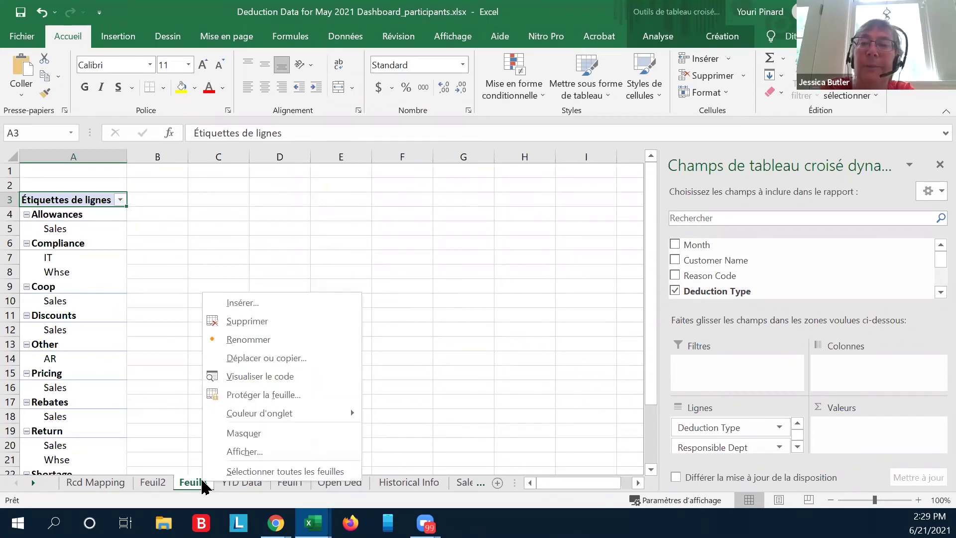
{"action": "left_click", "coordinate": [263, 322]}
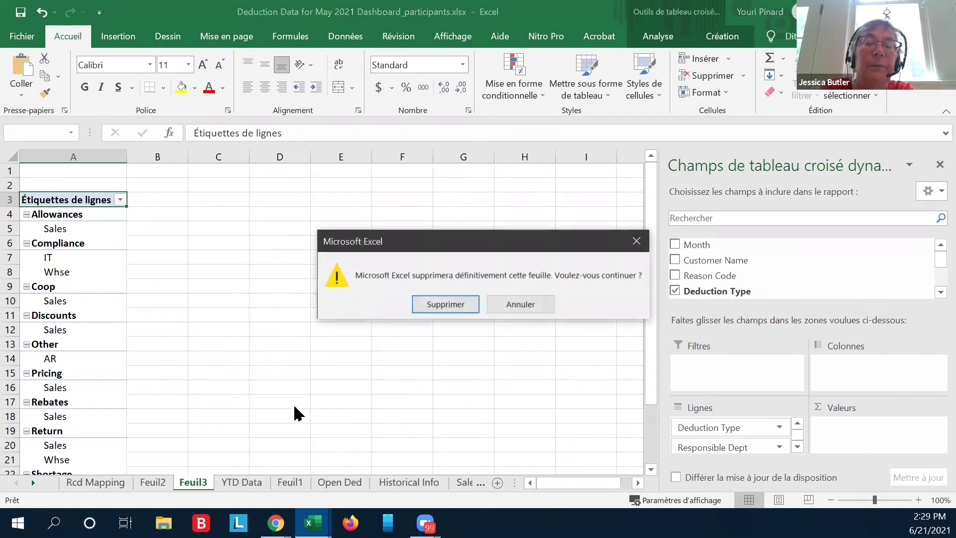
{"action": "left_click", "coordinate": [458, 306]}
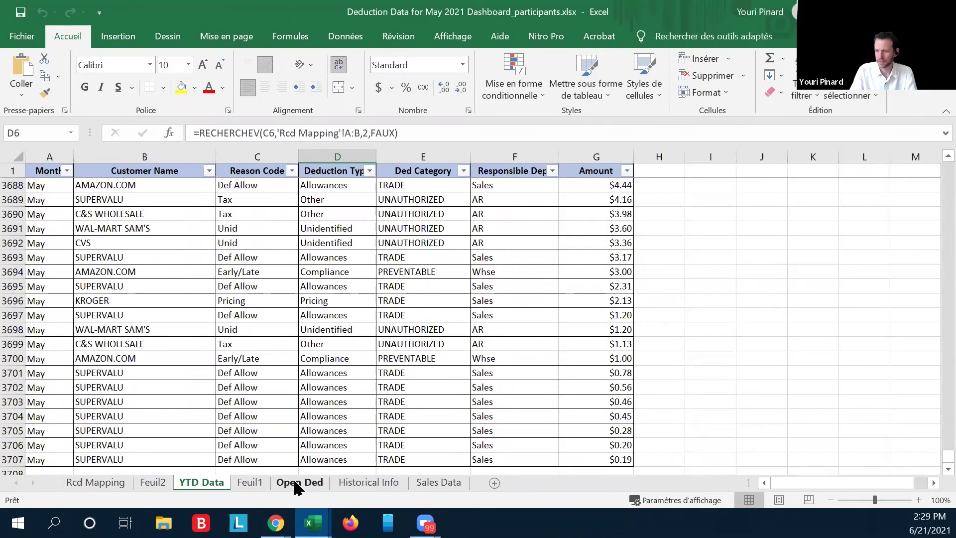
Create a pivot table on a new worksheet from the Open Ded range A1:H2765.
{"action": "left_click", "coordinate": [298, 482]}
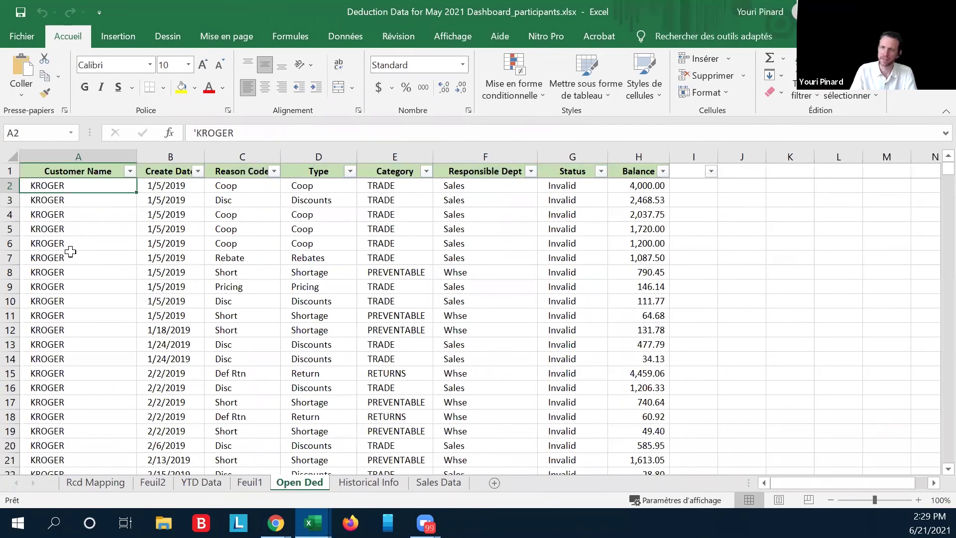
{"action": "left_click", "coordinate": [131, 39]}
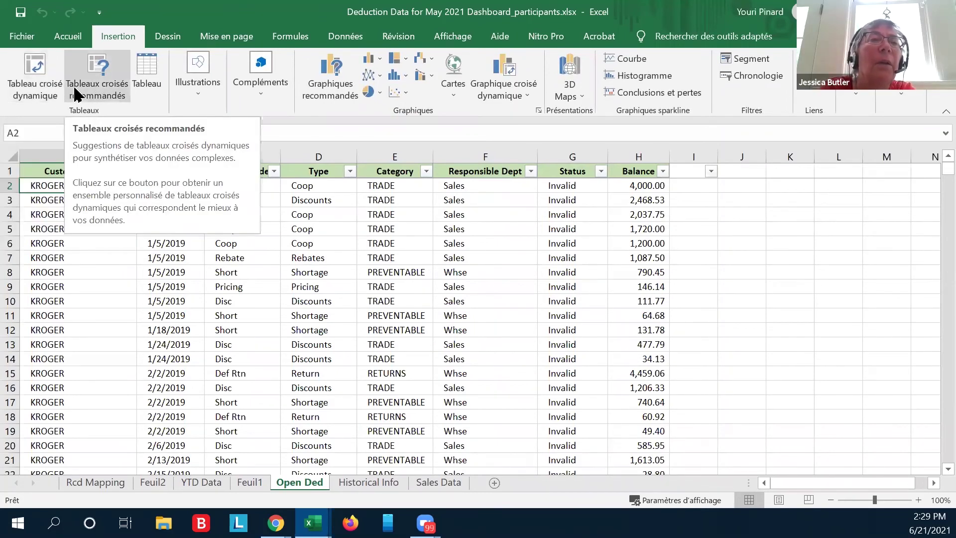
{"action": "left_click", "coordinate": [44, 89]}
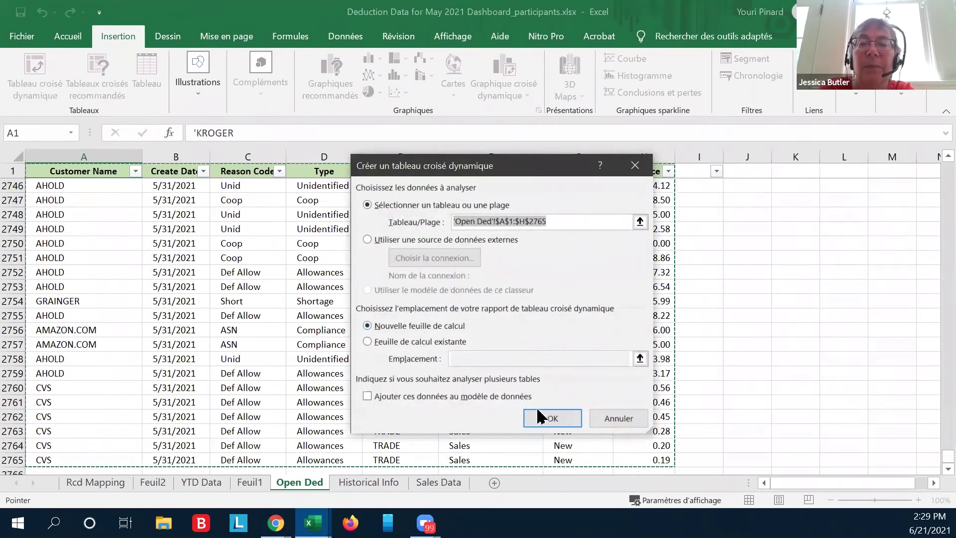
{"action": "left_click", "coordinate": [535, 420]}
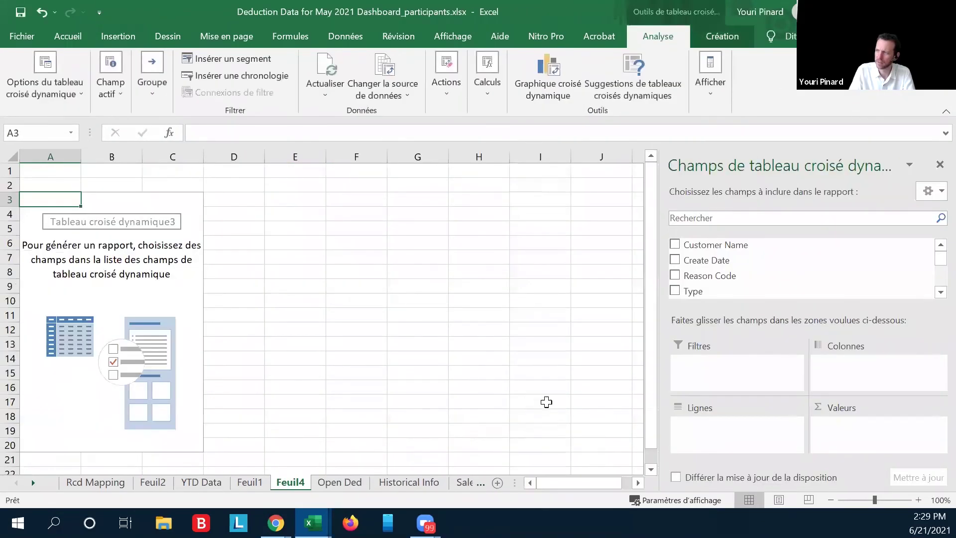
Add the Type, Reason Code, Responsible Dept and Status fields to the pivot table's rows.
{"action": "left_click", "coordinate": [675, 291]}
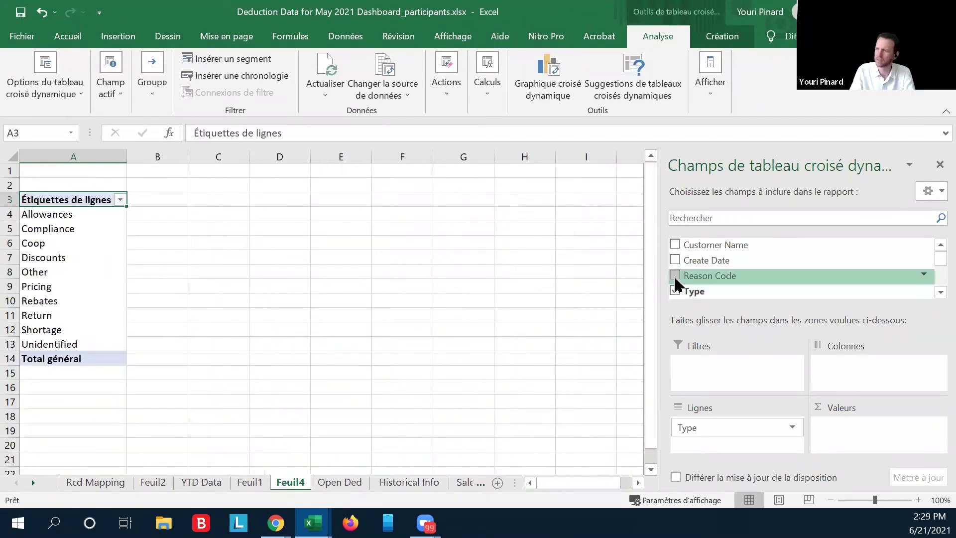
{"action": "left_click", "coordinate": [675, 277]}
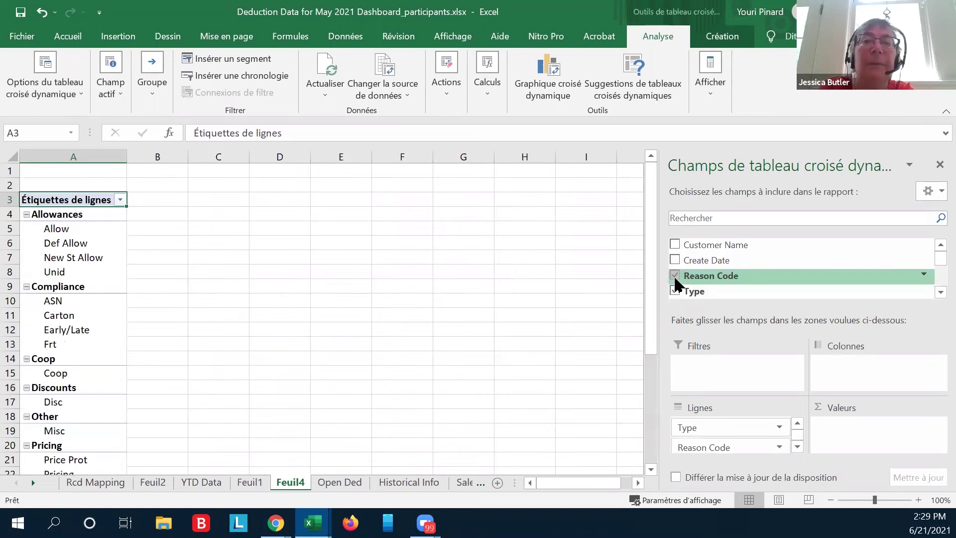
{"action": "scroll", "coordinate": [707, 266], "scroll_direction": "down", "scroll_amount": 5}
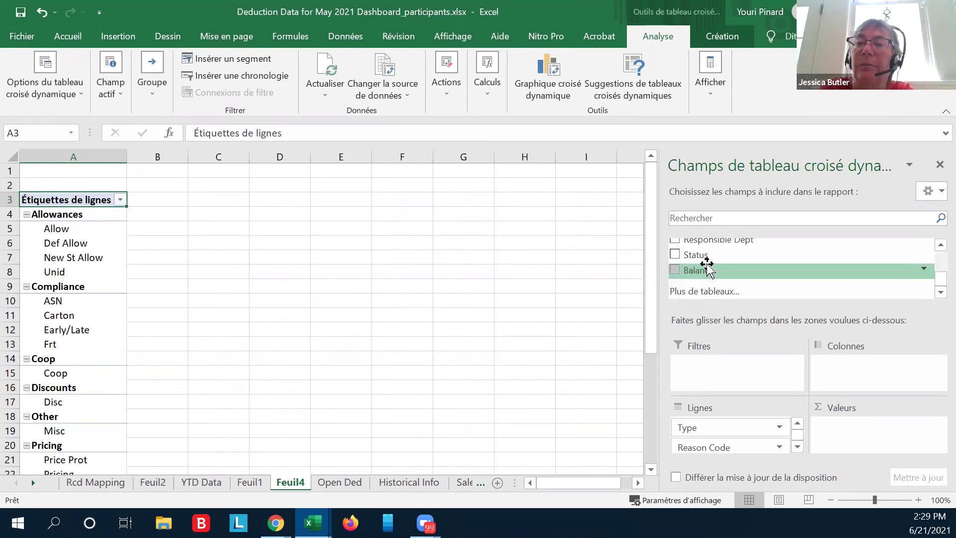
{"action": "left_click", "coordinate": [676, 241]}
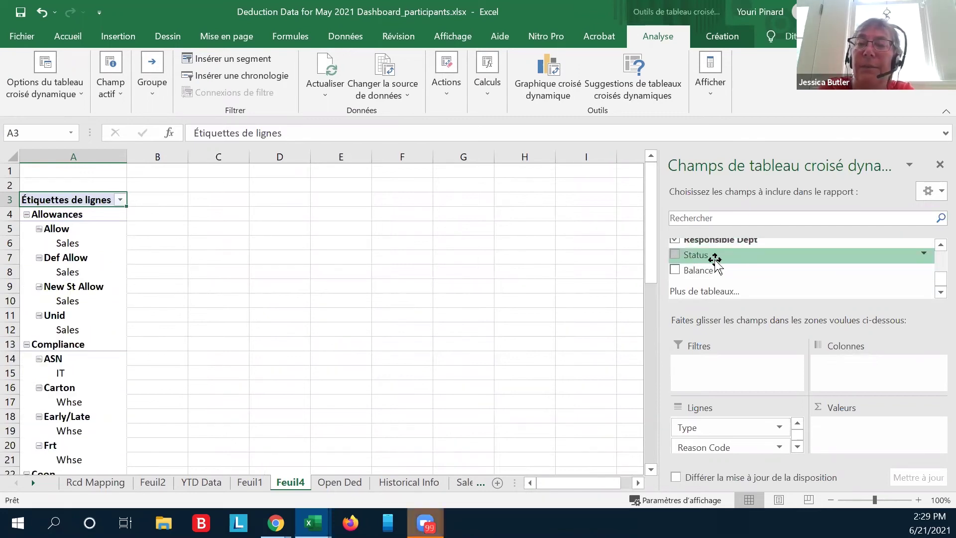
{"action": "left_click", "coordinate": [674, 256]}
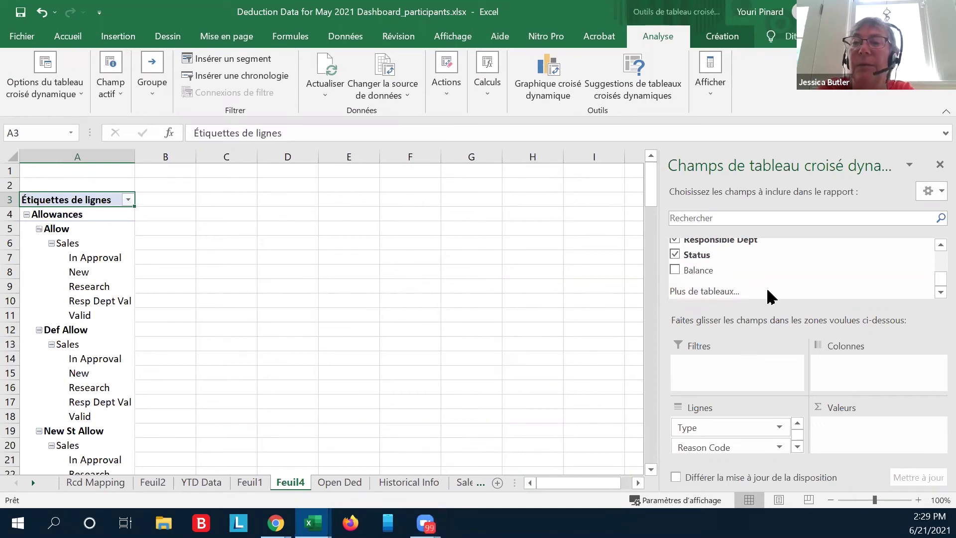
Add Balance twice to the pivot values and summarise the first one by count (Nombre).
{"action": "left_click", "coordinate": [675, 271]}
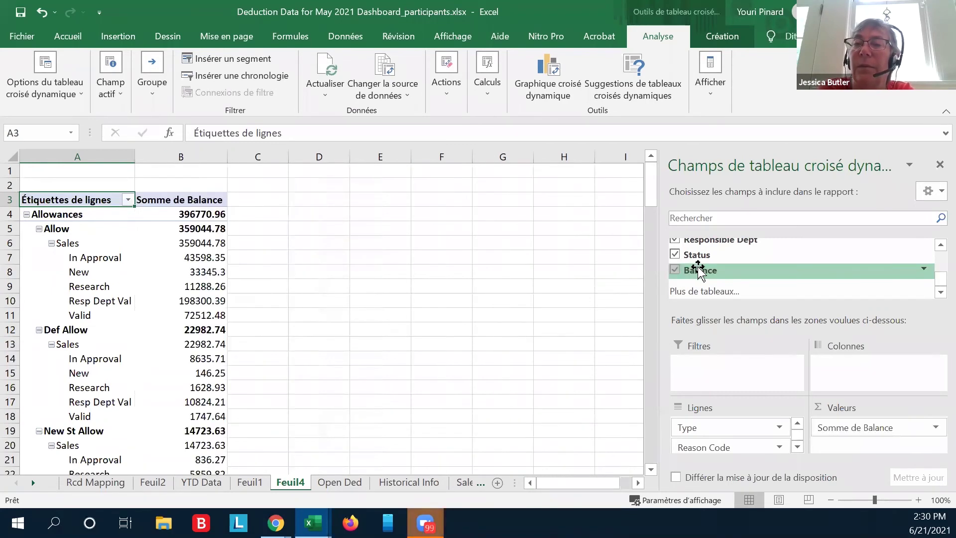
{"action": "left_click_drag", "start_coordinate": [698, 269], "coordinate": [859, 454]}
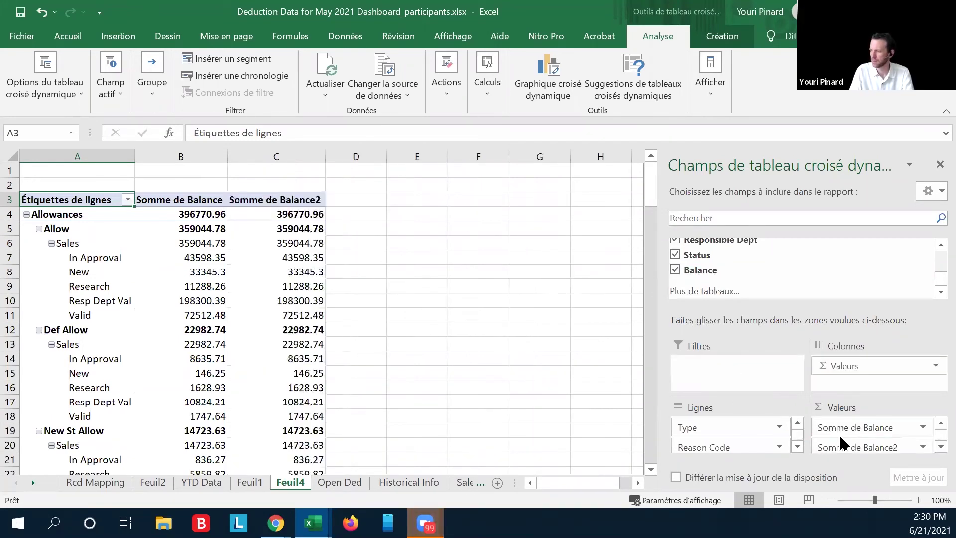
{"action": "left_click", "coordinate": [887, 432]}
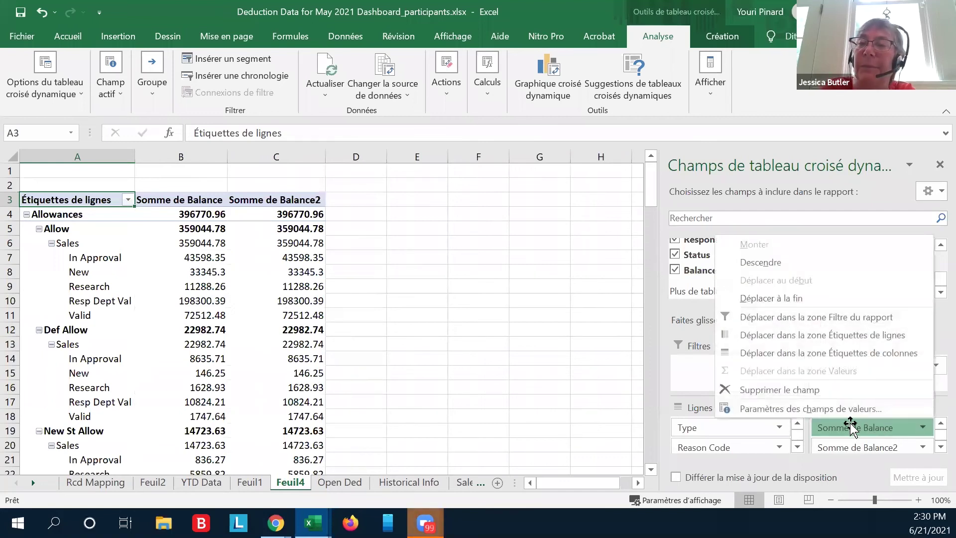
{"action": "left_click", "coordinate": [817, 410]}
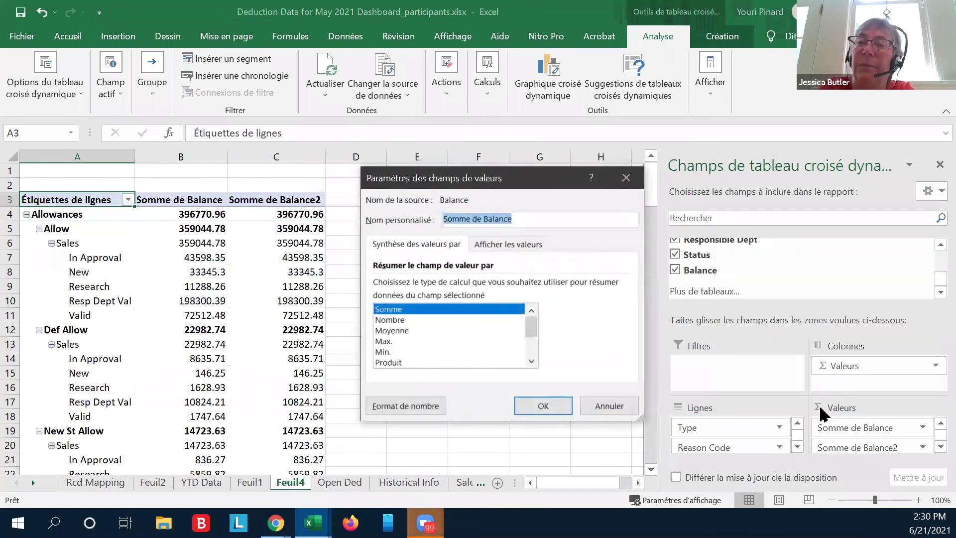
{"action": "left_click", "coordinate": [404, 321]}
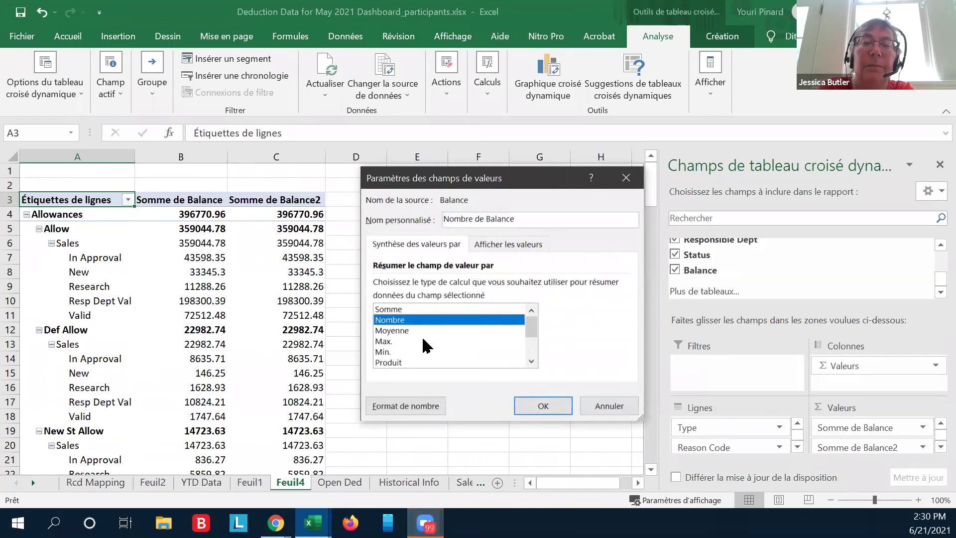
{"action": "left_click", "coordinate": [521, 403]}
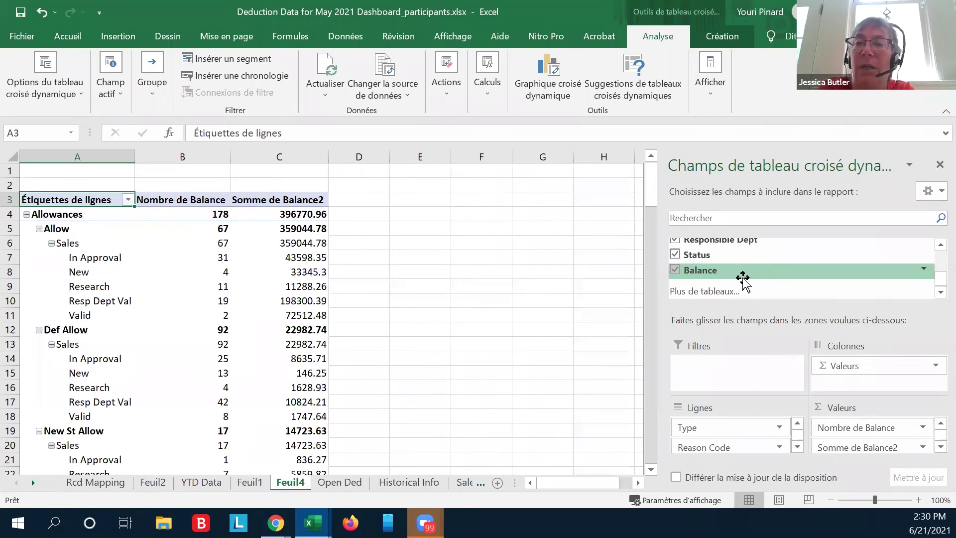
Add the Create Date field to the pivot table's columns.
{"action": "scroll", "coordinate": [743, 279], "scroll_direction": "up", "scroll_amount": 2}
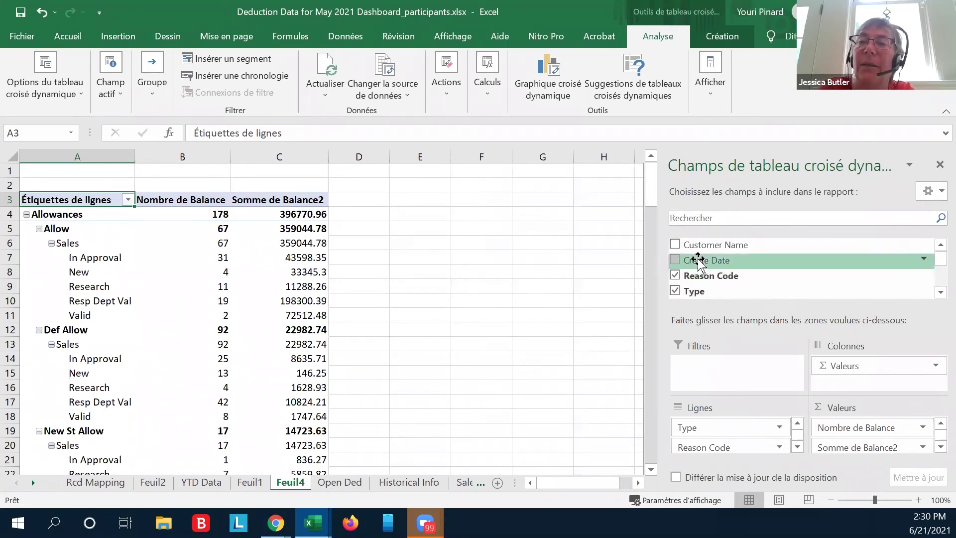
{"action": "left_click_drag", "start_coordinate": [698, 260], "coordinate": [867, 367]}
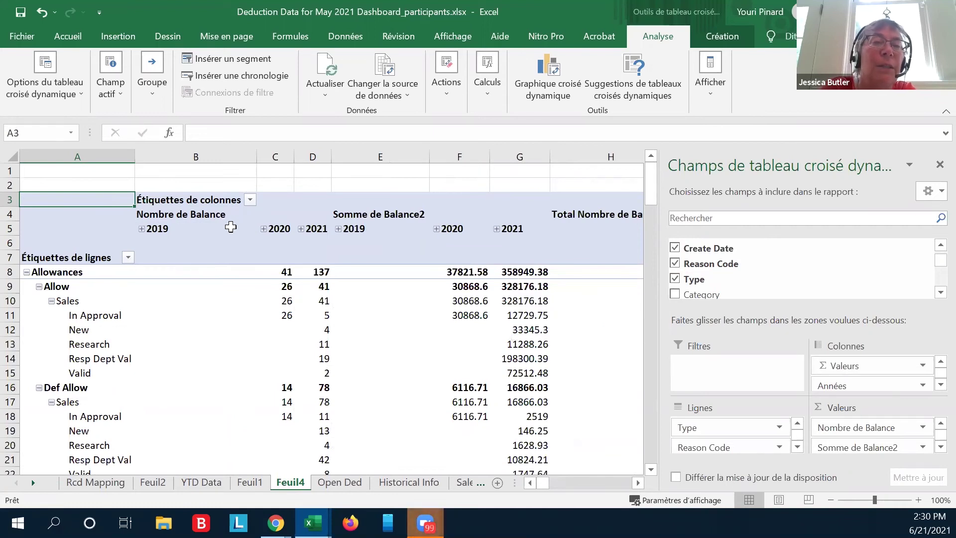
Open the grouping settings for the Create Date column labels, enter 3/1/2021 as the start date and re-enable the automatic start option.
{"action": "left_click", "coordinate": [189, 232]}
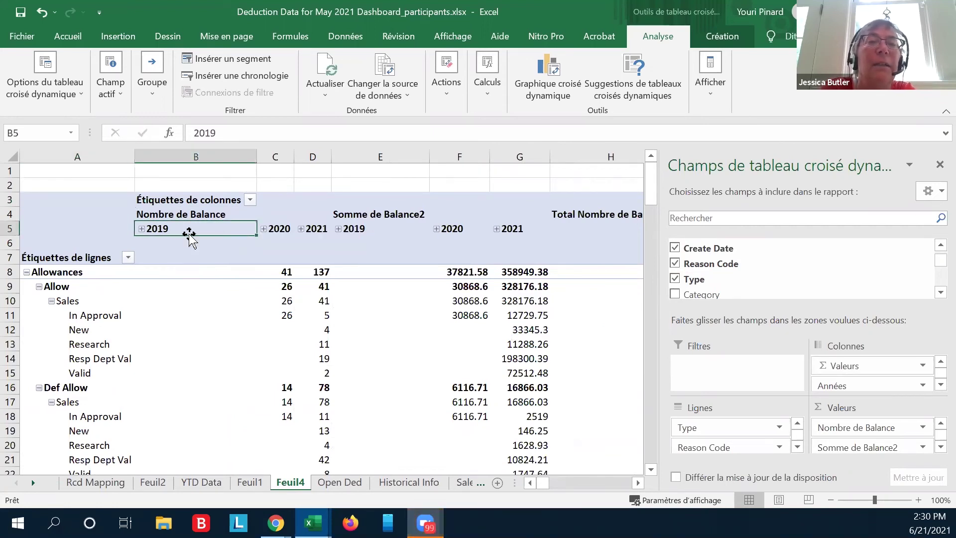
{"action": "right_click", "coordinate": [189, 228]}
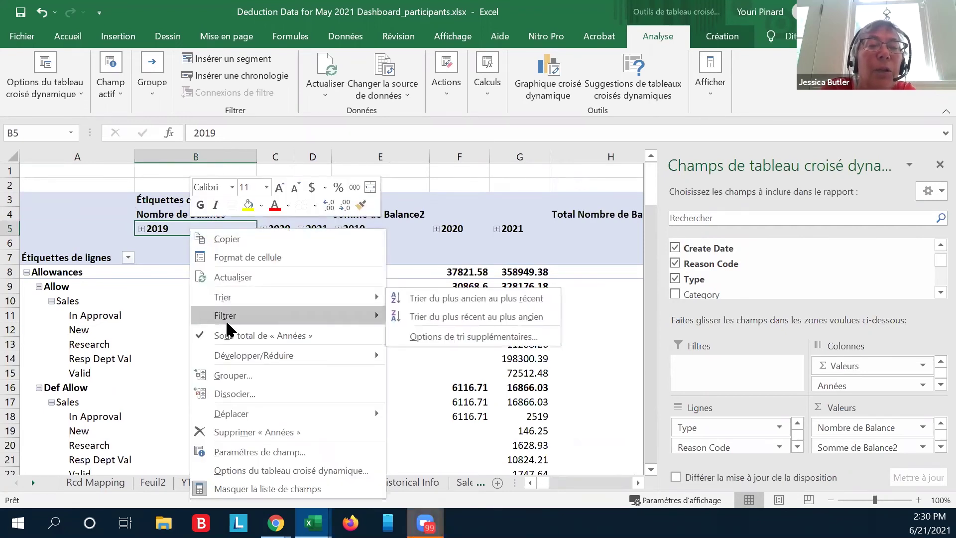
{"action": "left_click", "coordinate": [232, 376]}
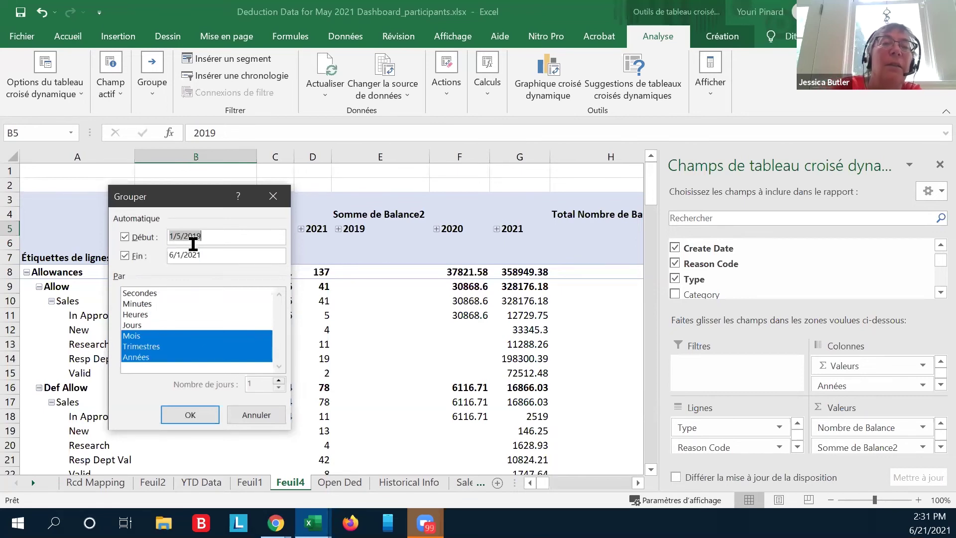
{"action": "left_click", "coordinate": [208, 231]}
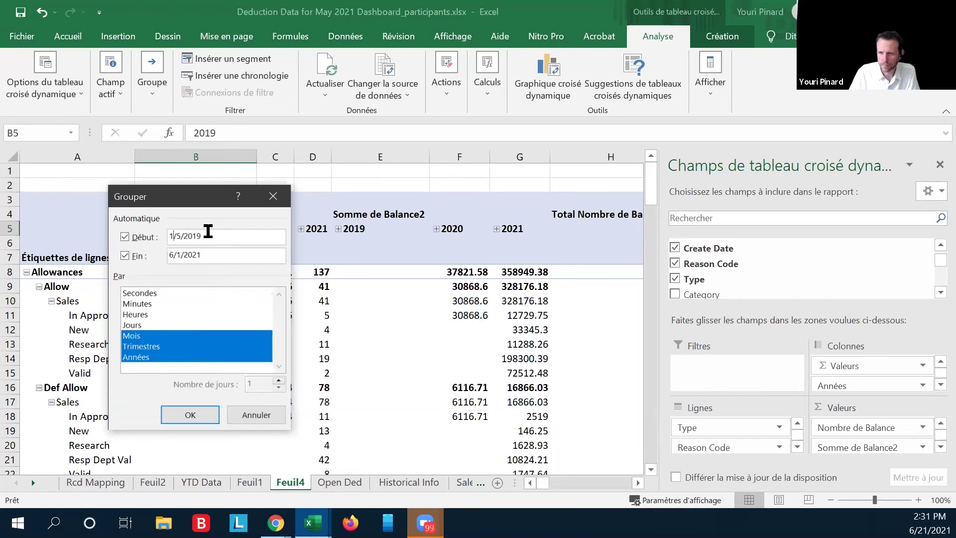
{"action": "key", "text": "BackSpace"}
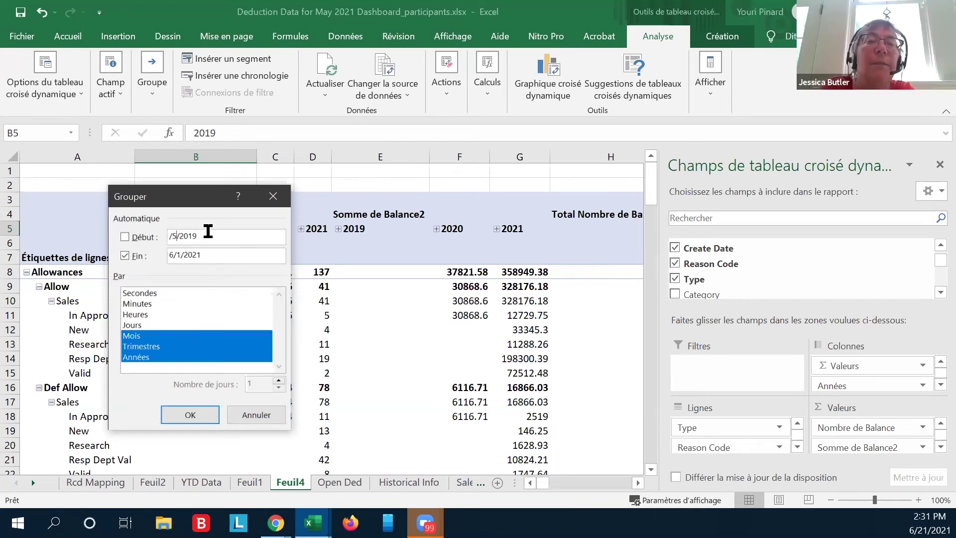
{"action": "key", "text": "Delete"}
{"action": "key", "text": "Delete"}
{"action": "type", "text": "33"}
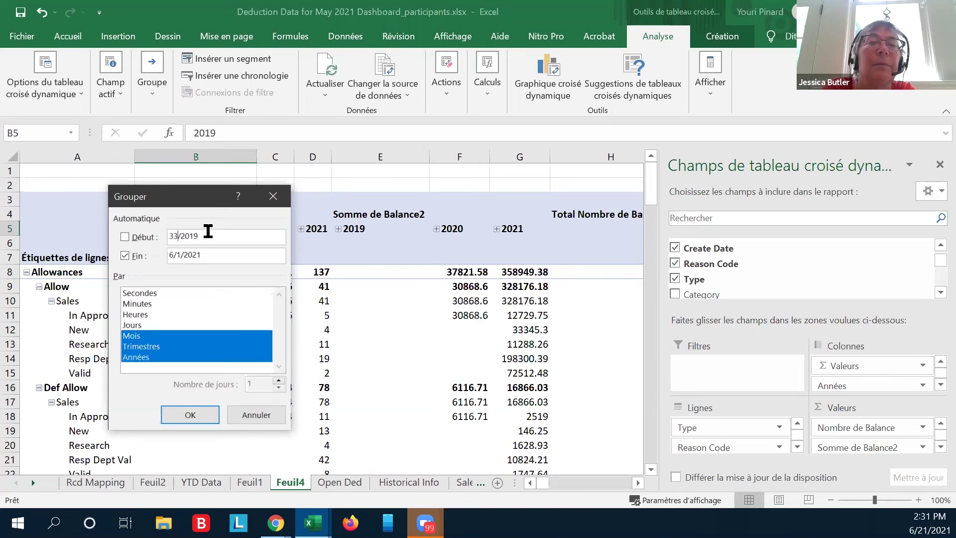
{"action": "key", "text": "BackSpace"}
{"action": "type", "text": "/1"}
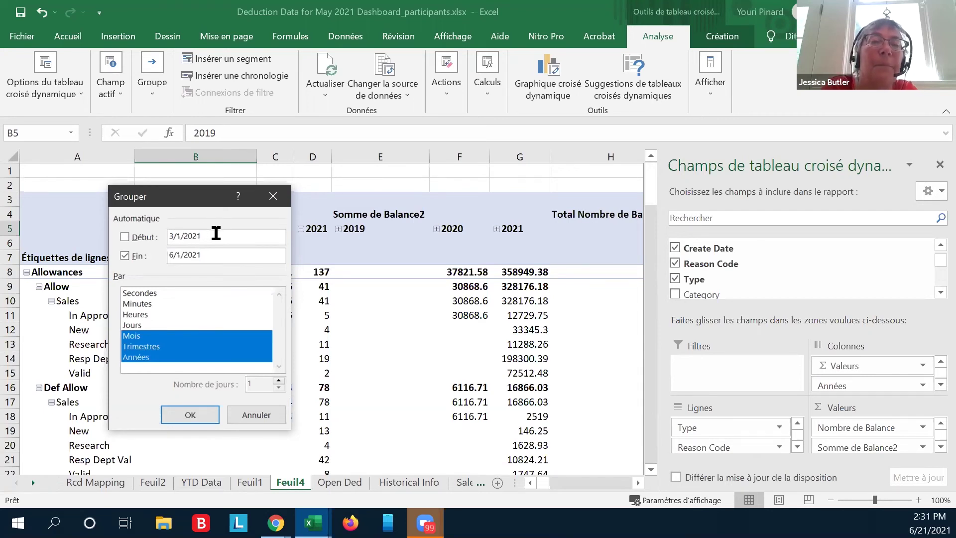
{"action": "left_click", "coordinate": [124, 237]}
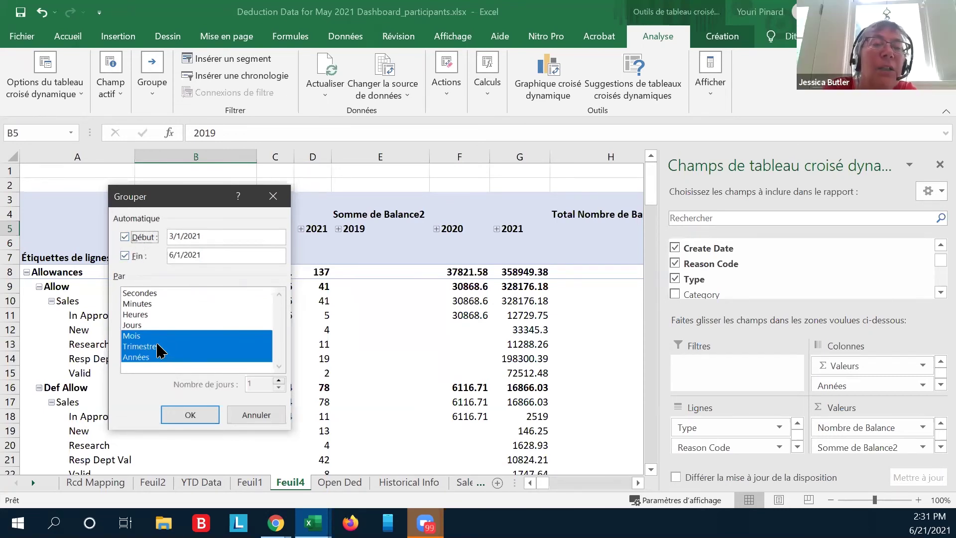
Remove Mois and Trimestres from the grouping so the Create Date columns are grouped by Années only.
{"action": "left_click", "coordinate": [139, 336]}
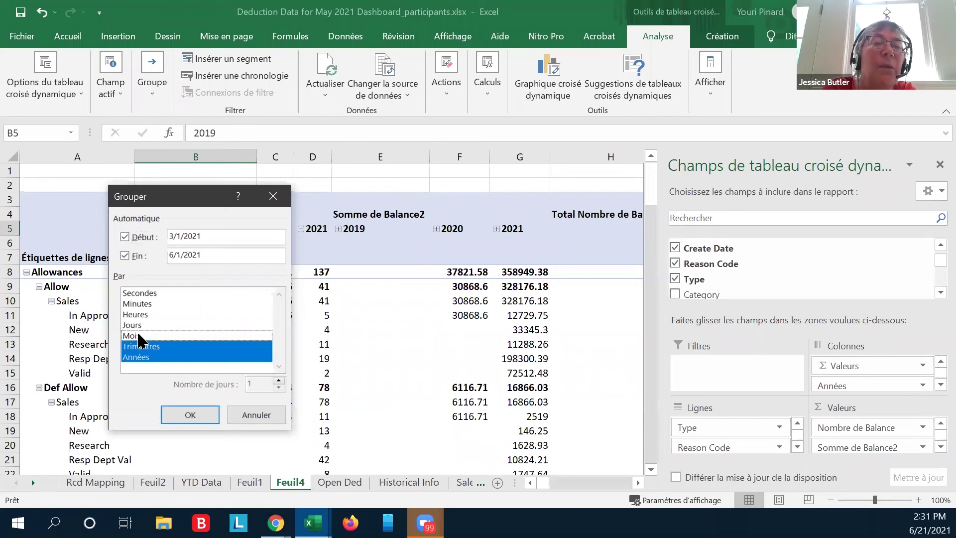
{"action": "left_click", "coordinate": [139, 346]}
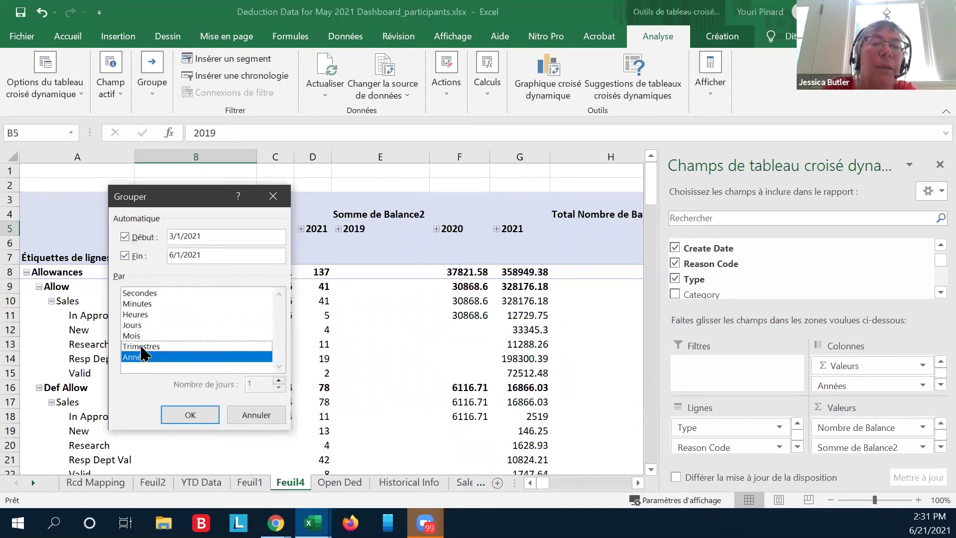
{"action": "left_click", "coordinate": [213, 416]}
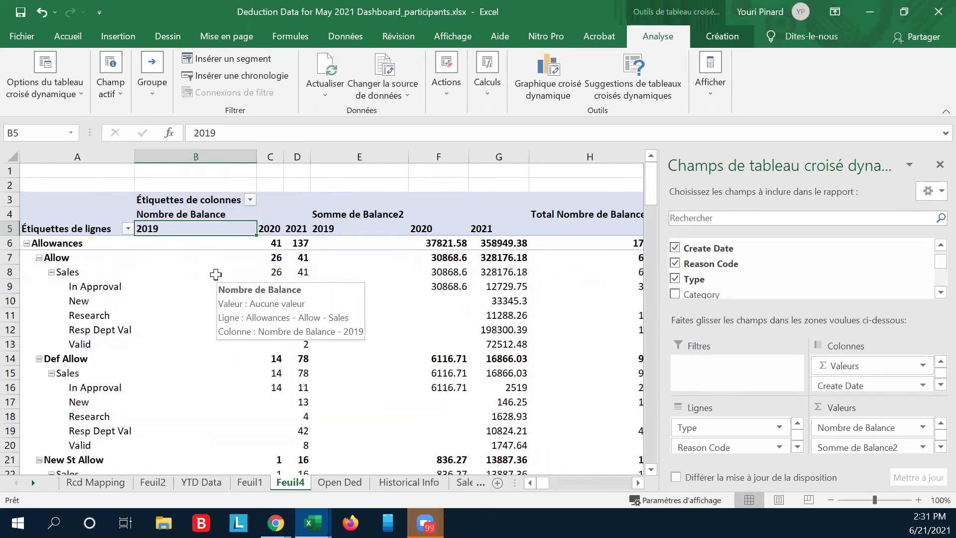
Regroup the Create Date columns by Années with a start date of 3/1/2021.
{"action": "right_click", "coordinate": [195, 230]}
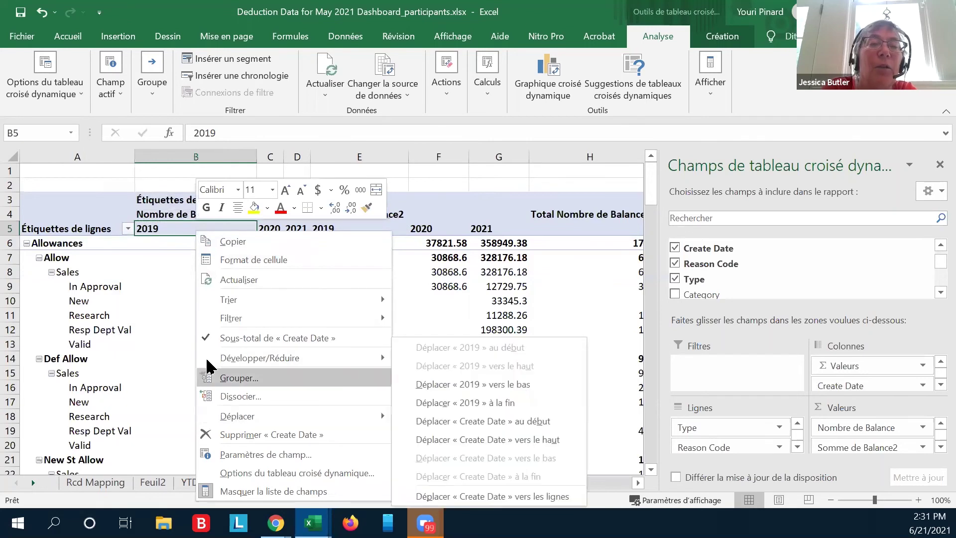
{"action": "left_click", "coordinate": [238, 378]}
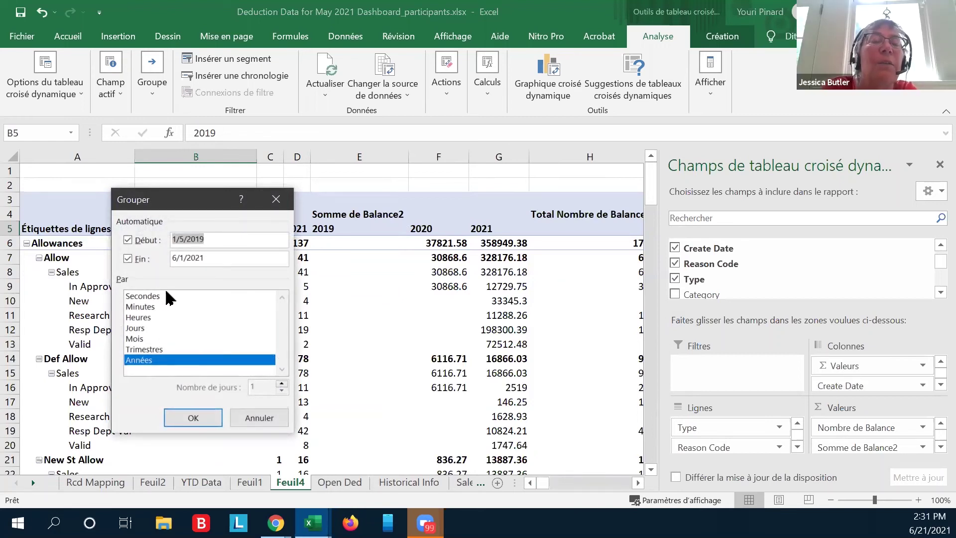
{"action": "left_click", "coordinate": [229, 238]}
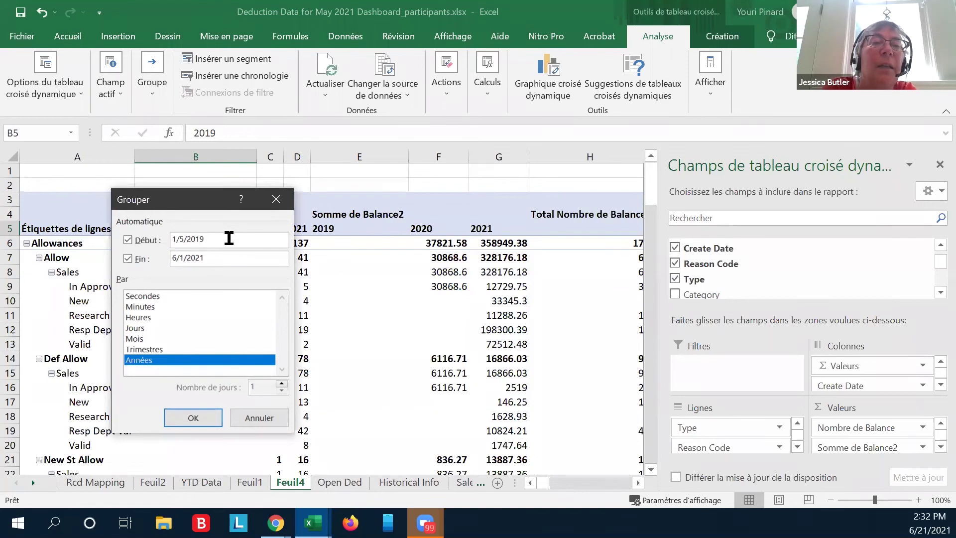
{"action": "key", "text": "BackSpace"}
{"action": "key", "text": "BackSpace"}
{"action": "key", "text": "BackSpace"}
{"action": "key", "text": "BackSpace"}
{"action": "key", "text": "BackSpace"}
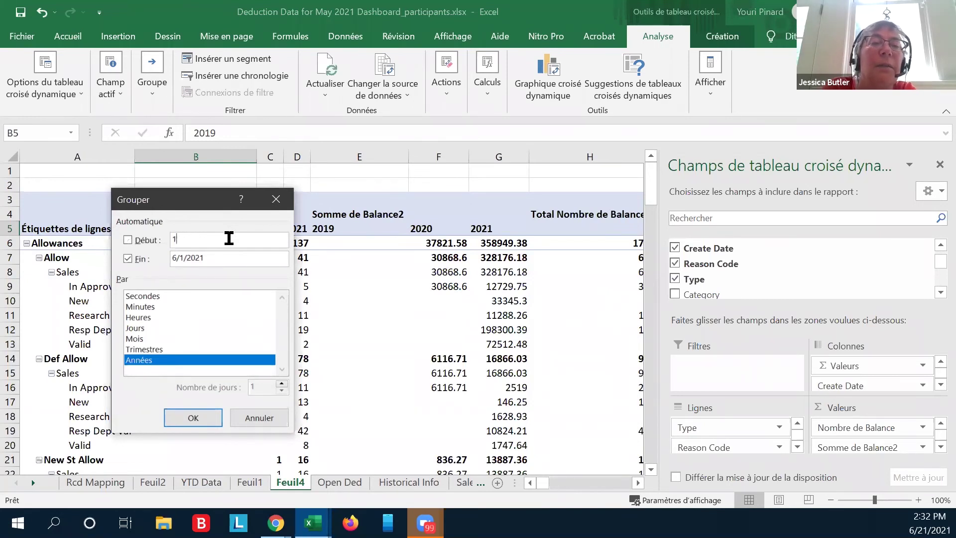
{"action": "type", "text": "3/"}
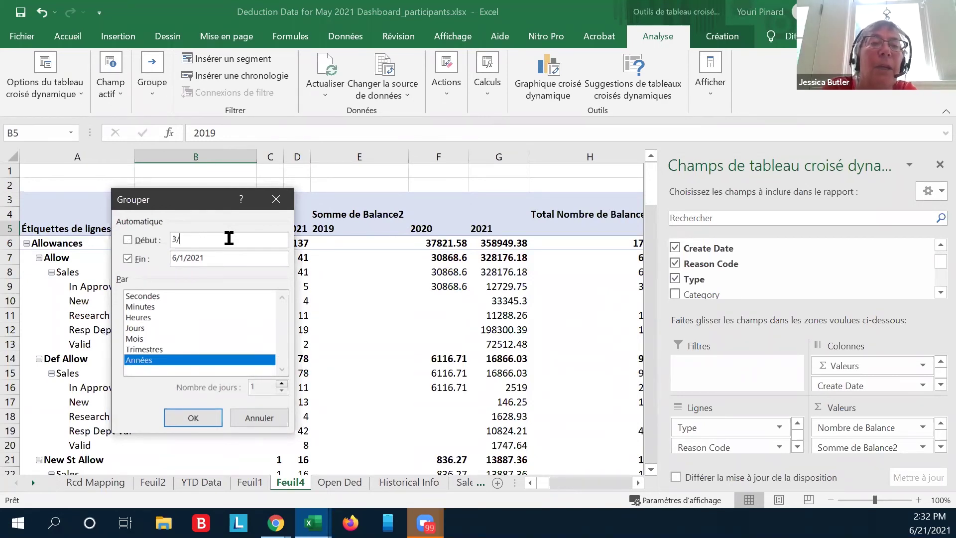
{"action": "type", "text": "1/2021"}
{"action": "left_click", "coordinate": [178, 414]}
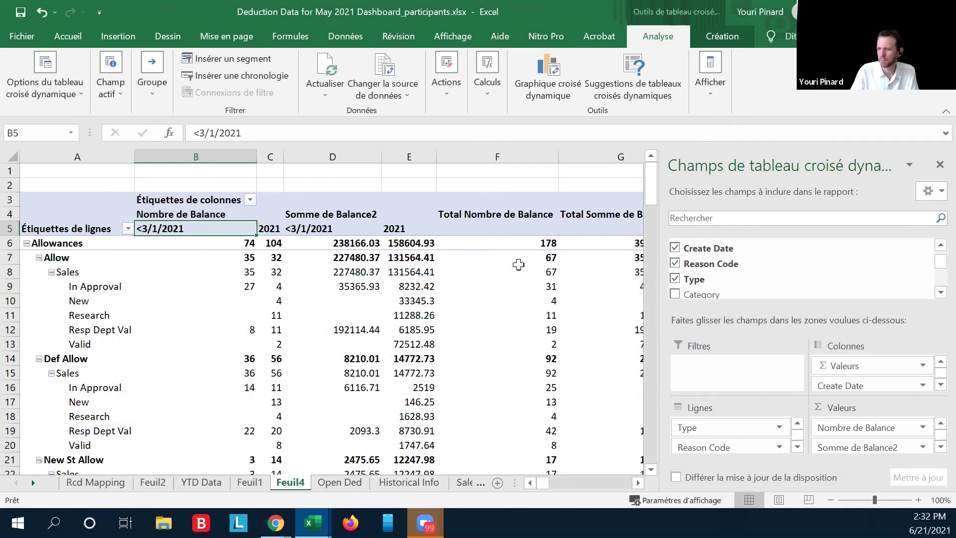
Move Create Date above Valeurs in the pivot columns so the count and sum sit together under each period.
{"action": "scroll", "coordinate": [514, 299], "scroll_direction": "right", "scroll_amount": 3}
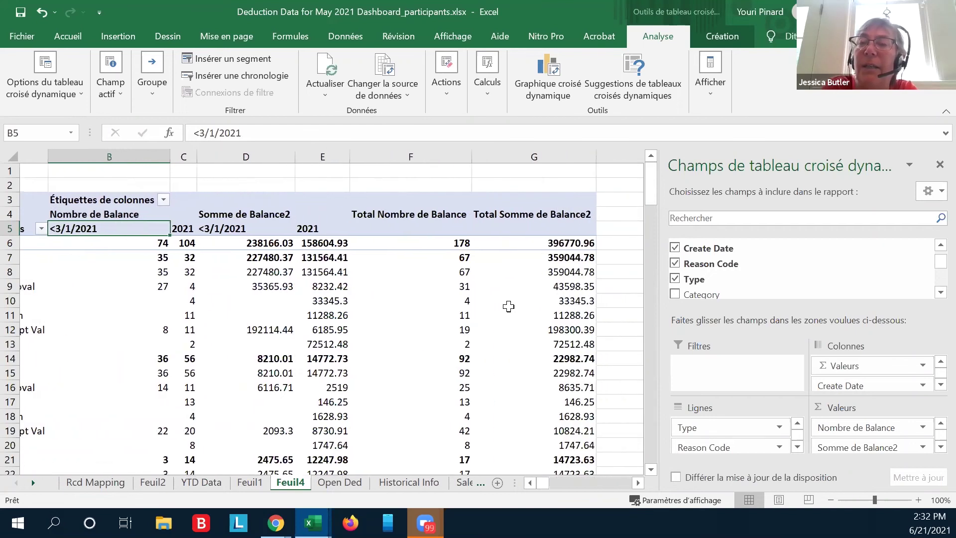
{"action": "scroll", "coordinate": [508, 305], "scroll_direction": "left", "scroll_amount": 3}
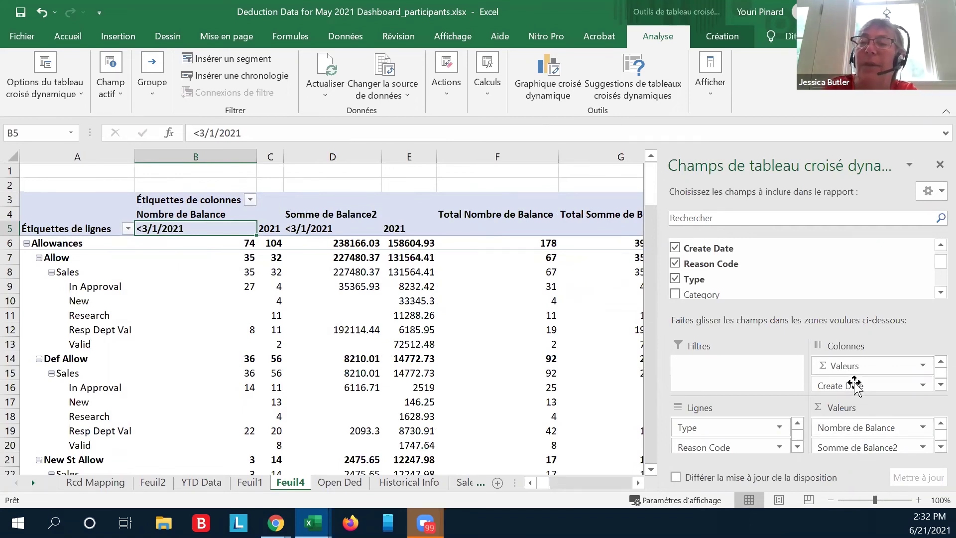
{"action": "left_click_drag", "start_coordinate": [855, 386], "coordinate": [856, 362]}
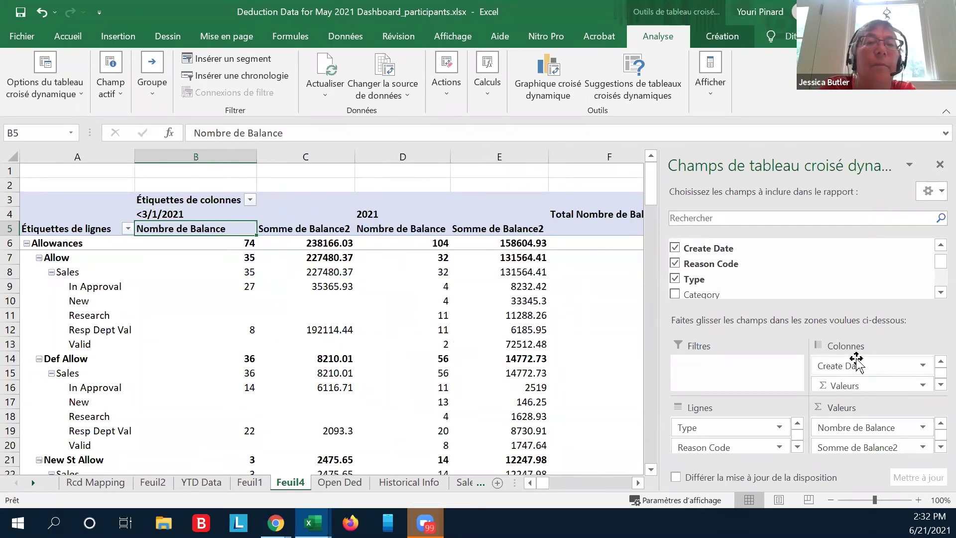
Reorder the pivot values so Somme de Balance2 comes before Nombre de Balance.
{"action": "mouse_move", "coordinate": [405, 295]}
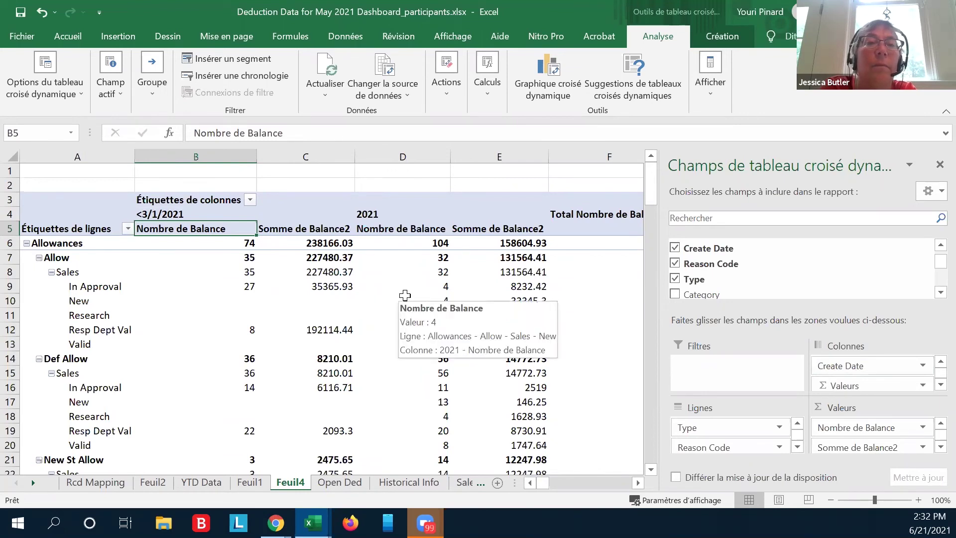
{"action": "scroll", "coordinate": [405, 295], "scroll_direction": "right", "scroll_amount": 2}
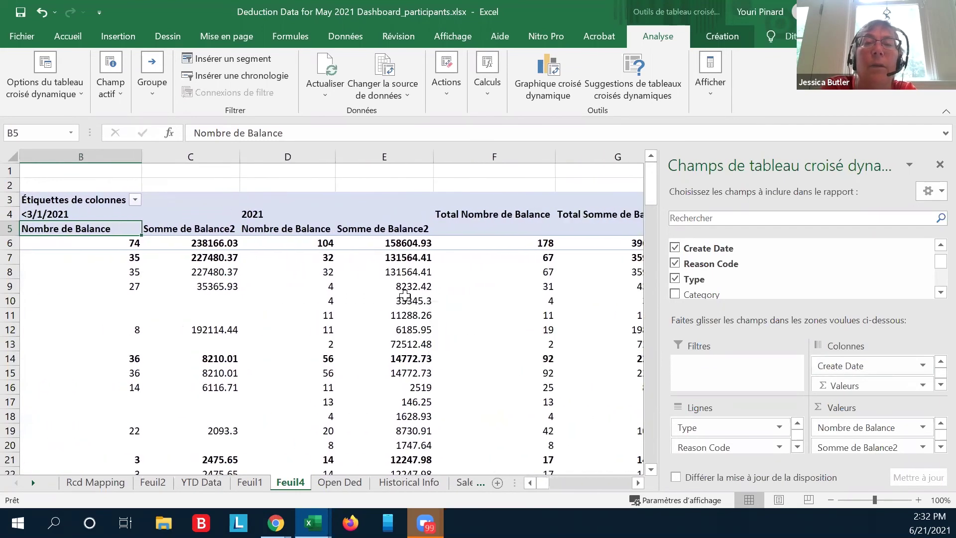
{"action": "scroll", "coordinate": [405, 296], "scroll_direction": "left", "scroll_amount": 2}
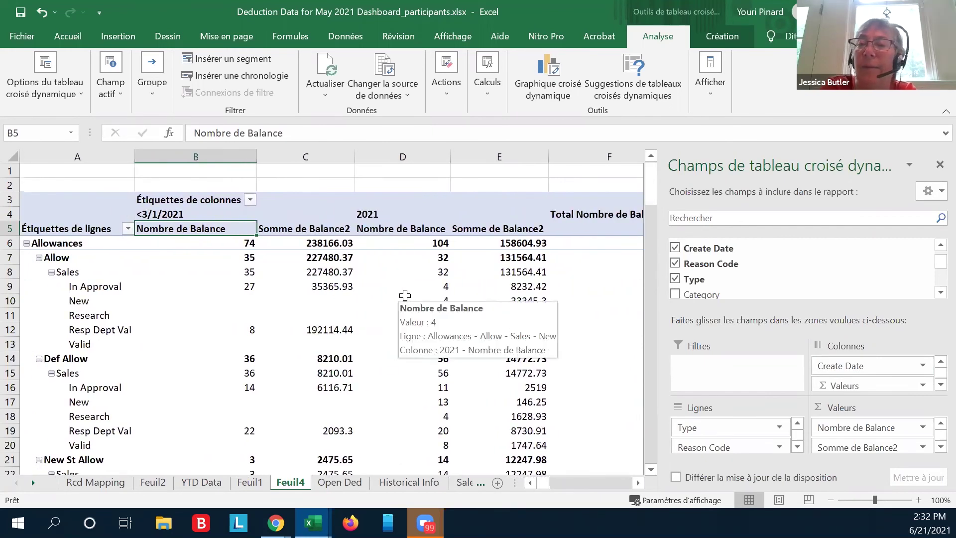
{"action": "mouse_move", "coordinate": [324, 288]}
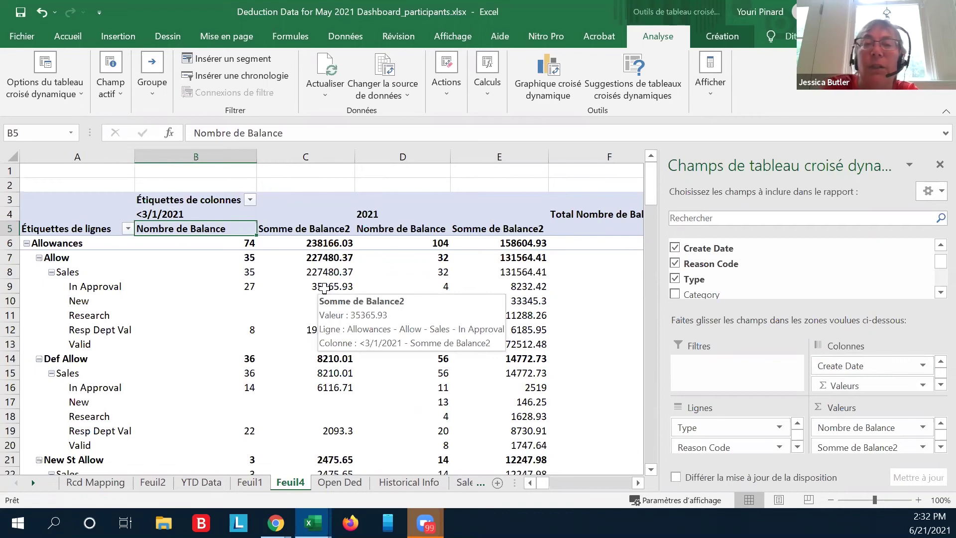
{"action": "scroll", "coordinate": [324, 287], "scroll_direction": "right", "scroll_amount": 2}
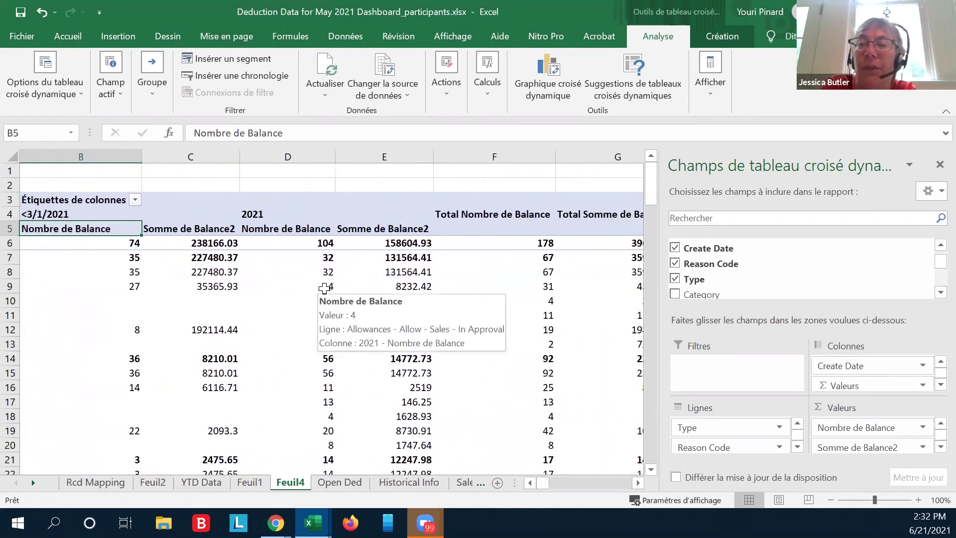
{"action": "scroll", "coordinate": [324, 288], "scroll_direction": "left", "scroll_amount": 2}
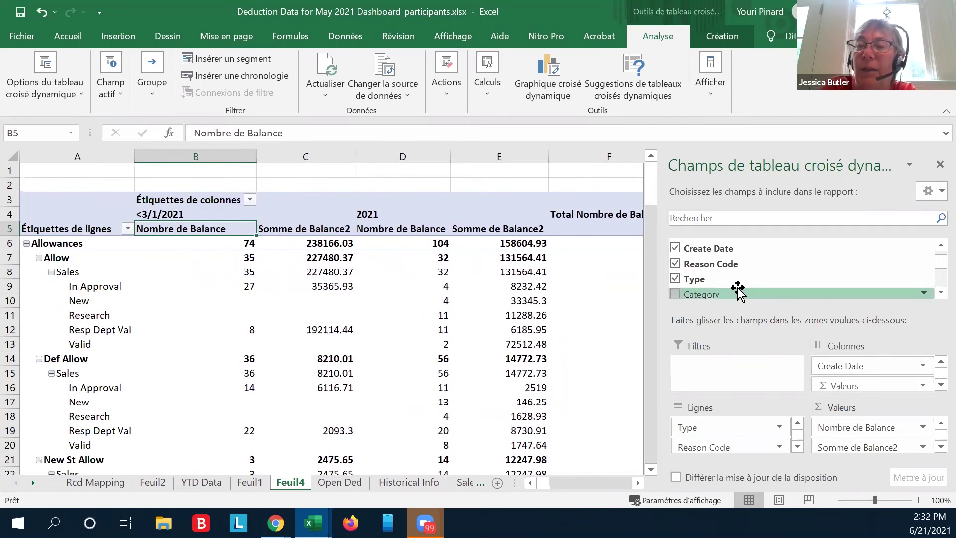
{"action": "scroll", "coordinate": [731, 288], "scroll_direction": "down", "scroll_amount": 5}
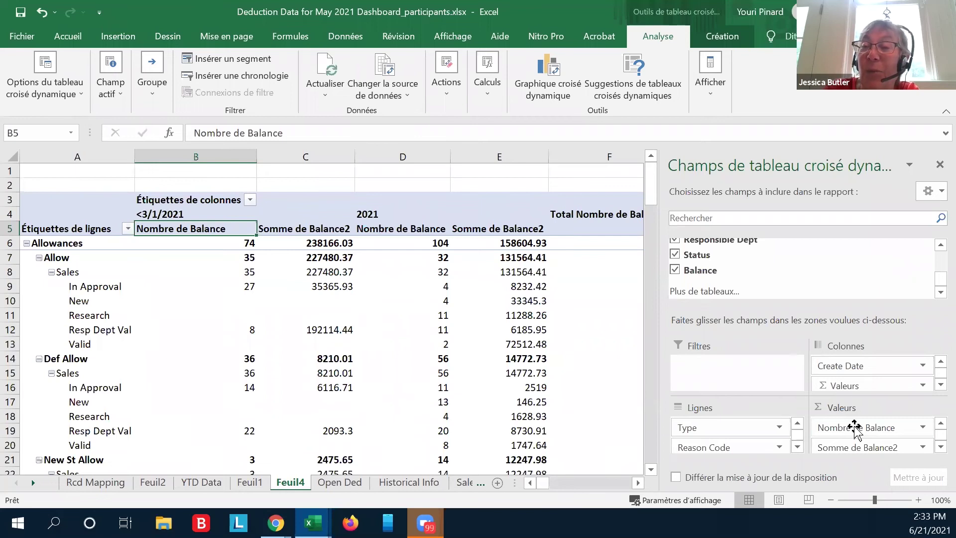
{"action": "mouse_move", "coordinate": [855, 428]}
{"action": "left_mouse_down"}
{"action": "mouse_move", "coordinate": [848, 446]}
{"action": "mouse_move", "coordinate": [865, 449]}
{"action": "mouse_move", "coordinate": [868, 438]}
{"action": "mouse_move", "coordinate": [851, 420]}
{"action": "left_mouse_up"}
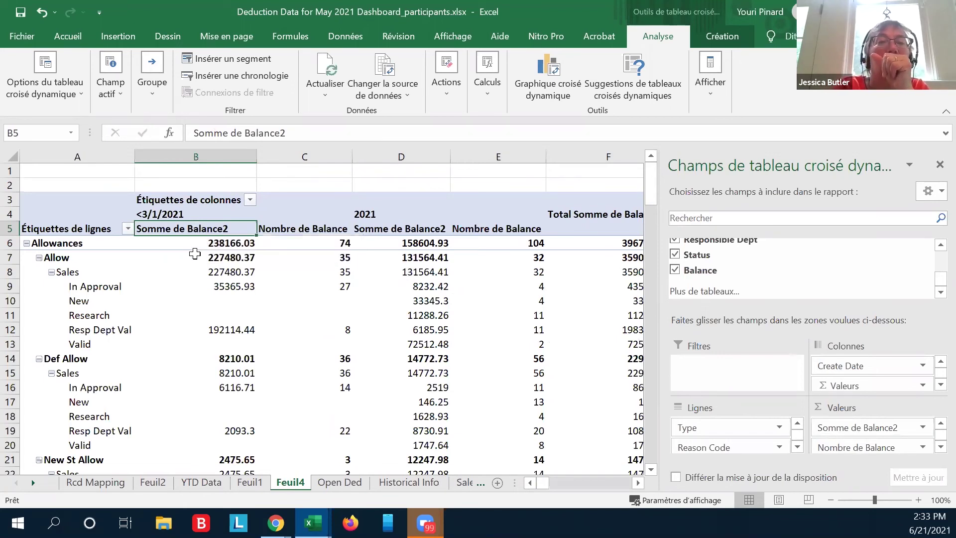
{"action": "left_click", "coordinate": [197, 244]}
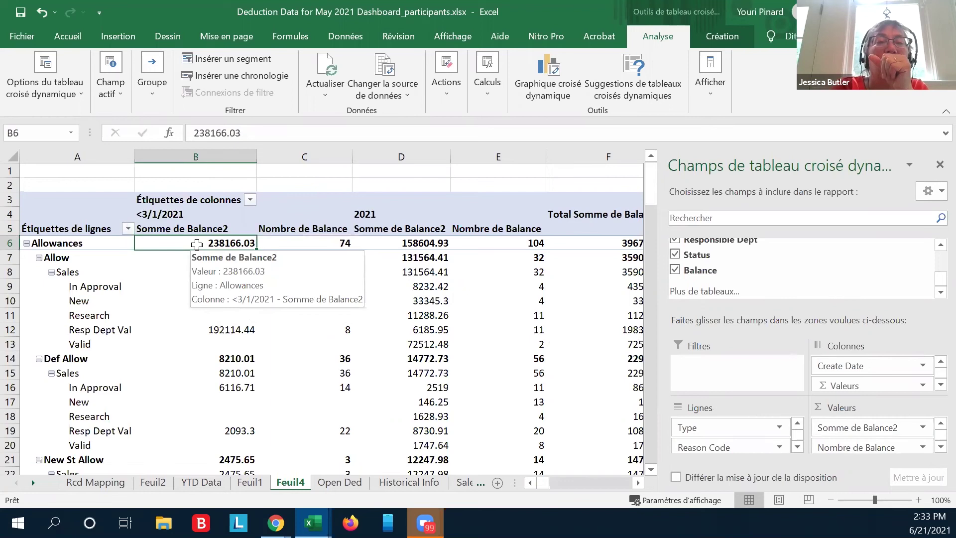
{"action": "right_click", "coordinate": [197, 244]}
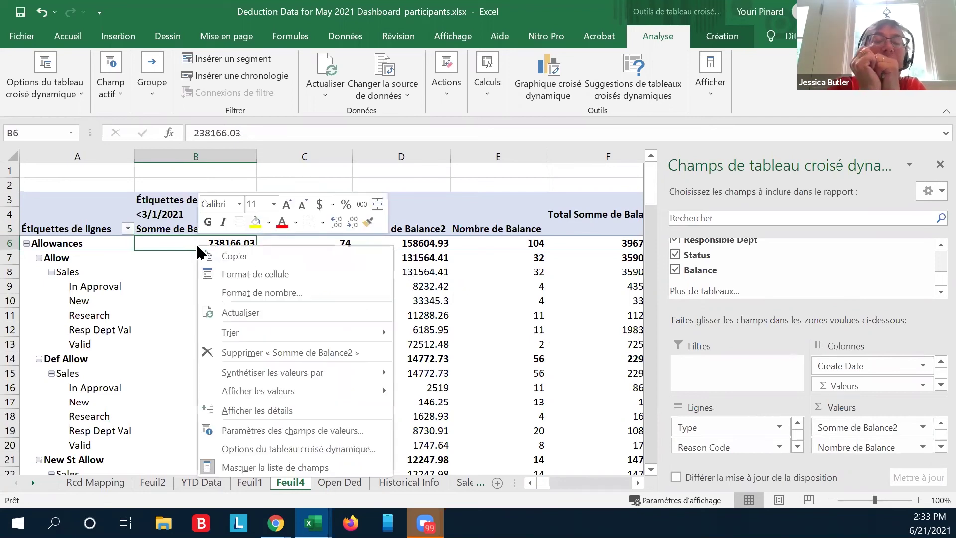
{"action": "left_click", "coordinate": [248, 279]}
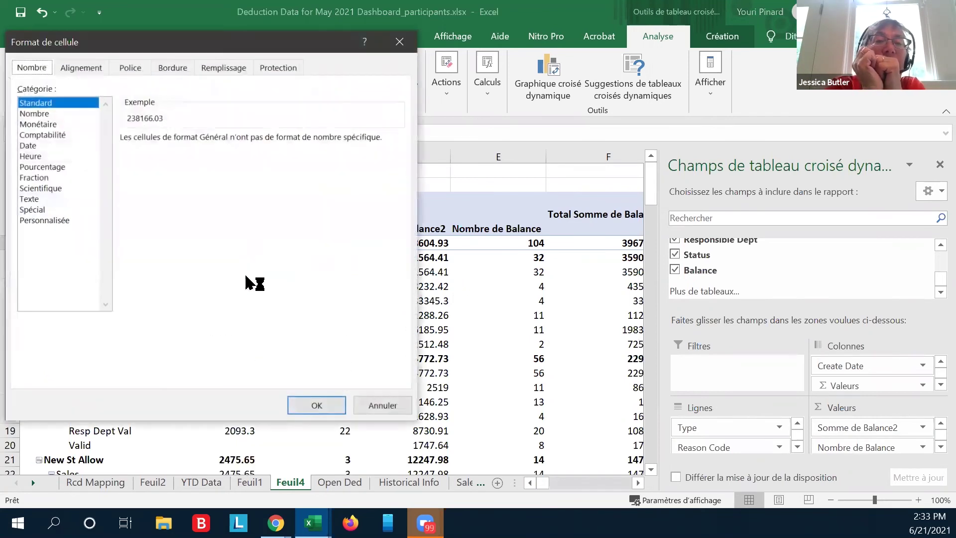
{"action": "left_click", "coordinate": [411, 50]}
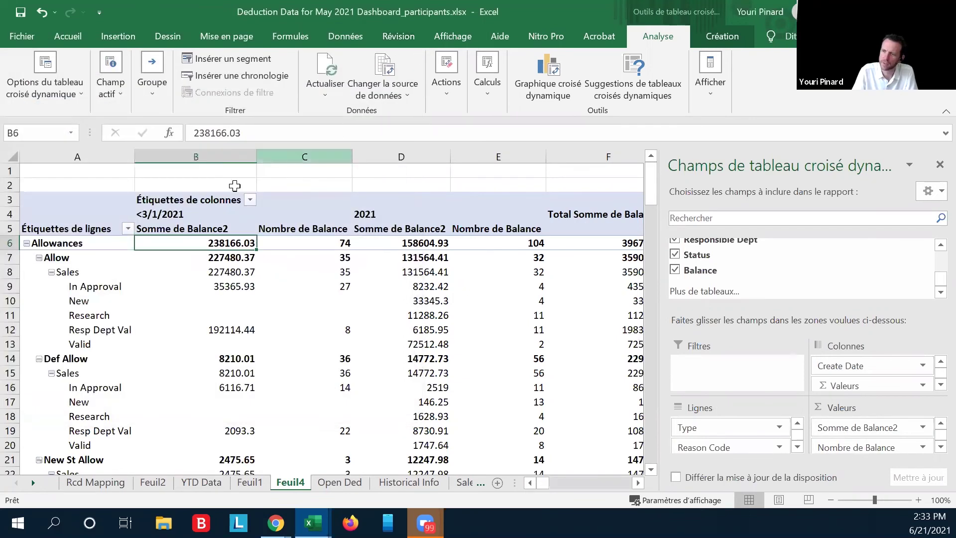
Format the Somme de Balance2 values in the pivot as Monétaire with the $ symbol and 0 decimals.
{"action": "right_click", "coordinate": [188, 246]}
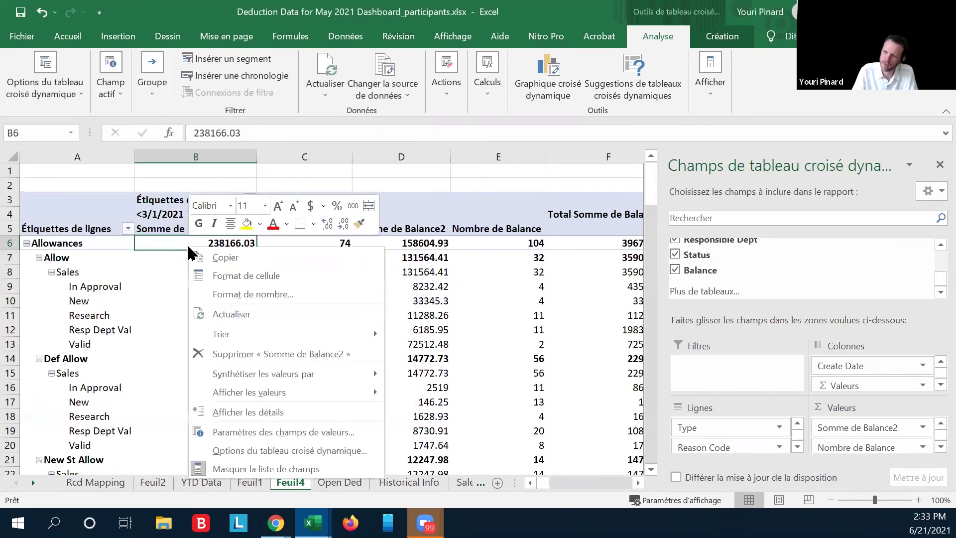
{"action": "left_click", "coordinate": [234, 298]}
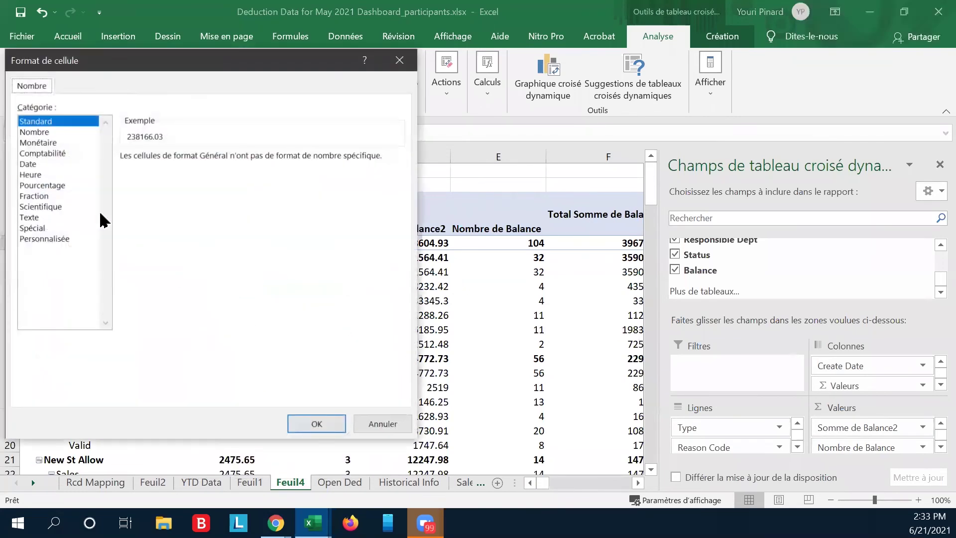
{"action": "left_click", "coordinate": [52, 143]}
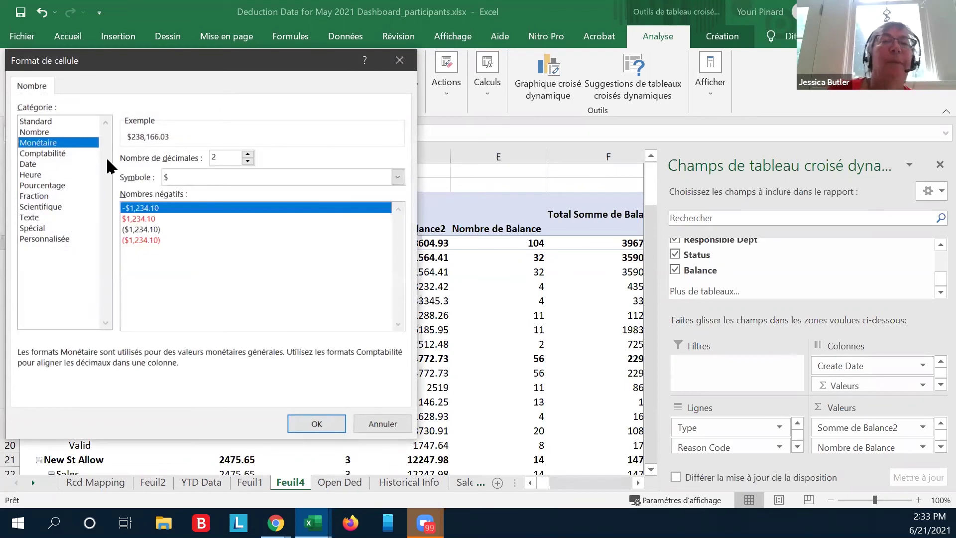
{"action": "left_click", "coordinate": [247, 161]}
{"action": "left_click", "coordinate": [247, 161]}
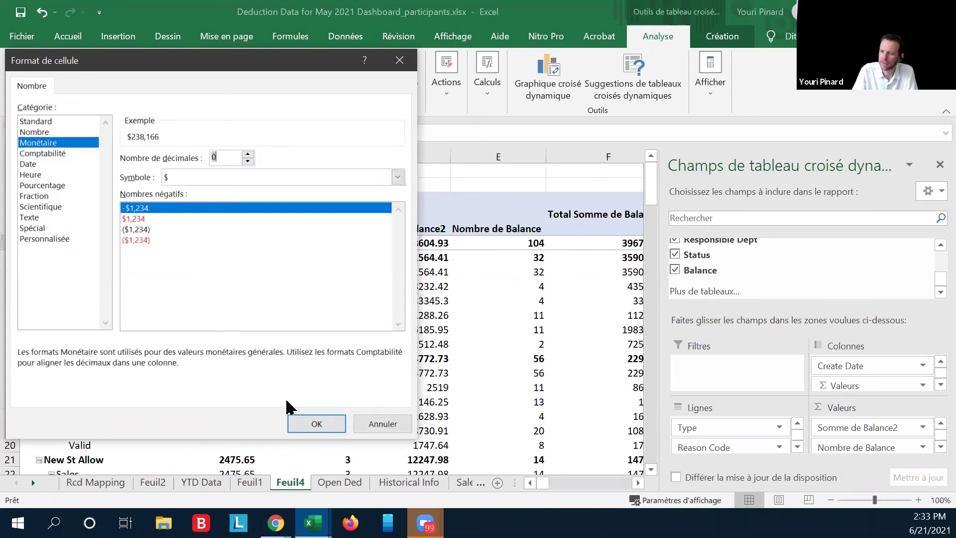
{"action": "left_click", "coordinate": [290, 420]}
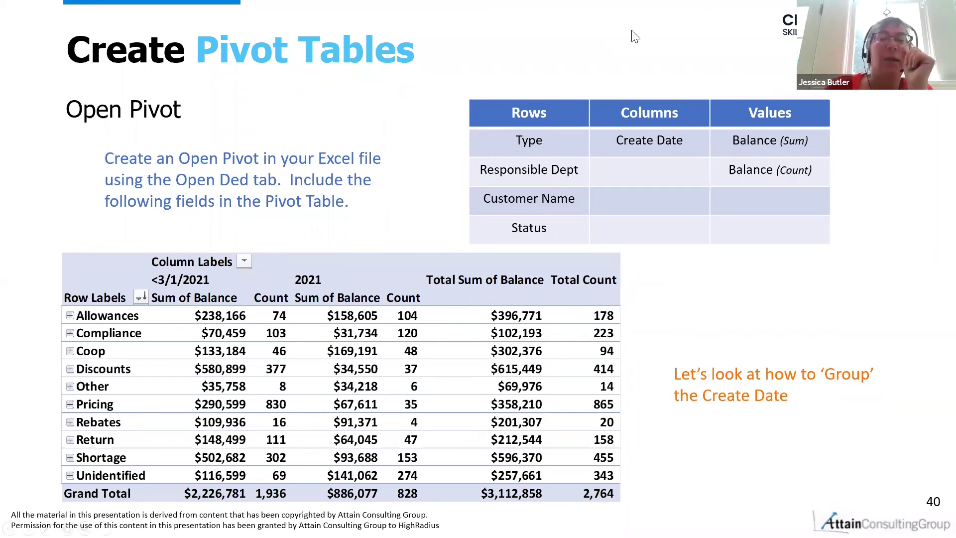
{"action": "key", "text": "Right"}
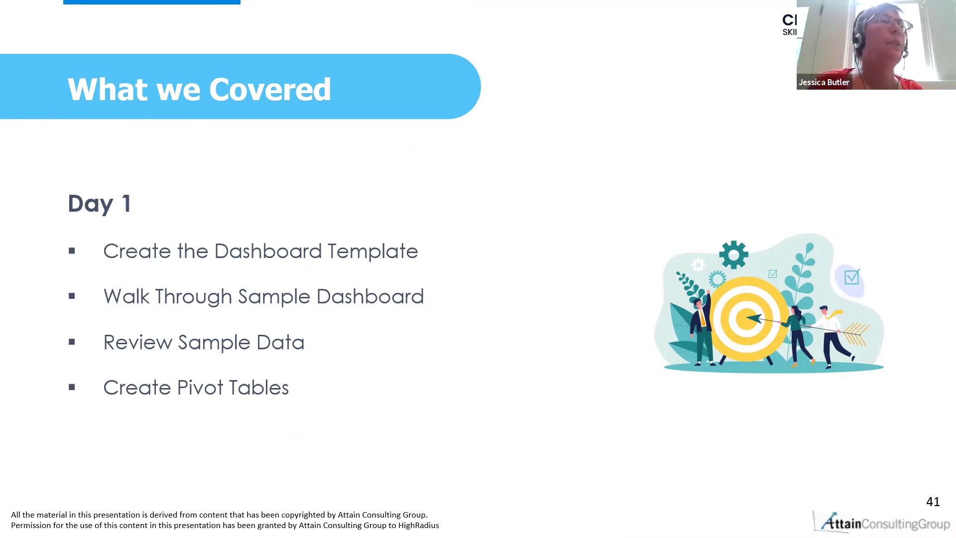
{"action": "key", "text": "Right"}
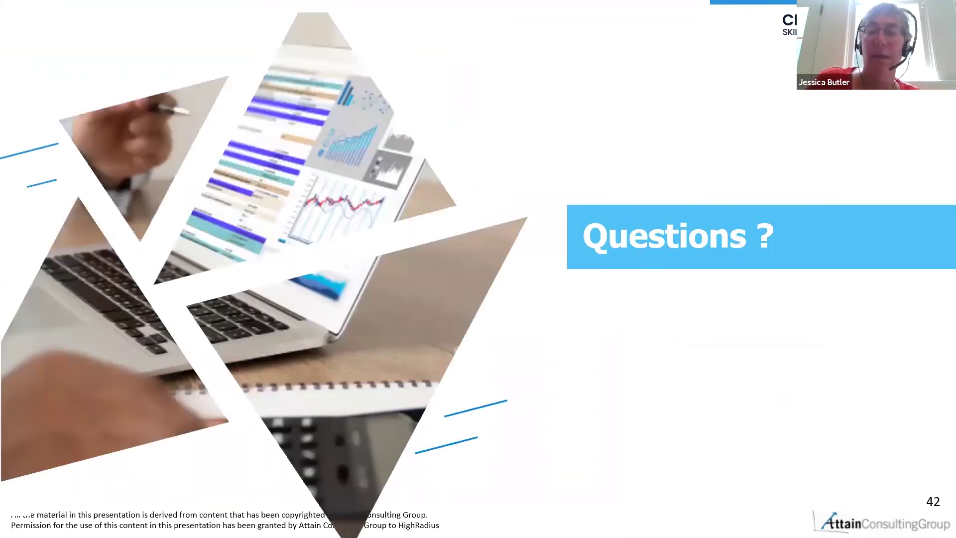
{"action": "key", "text": "Left"}
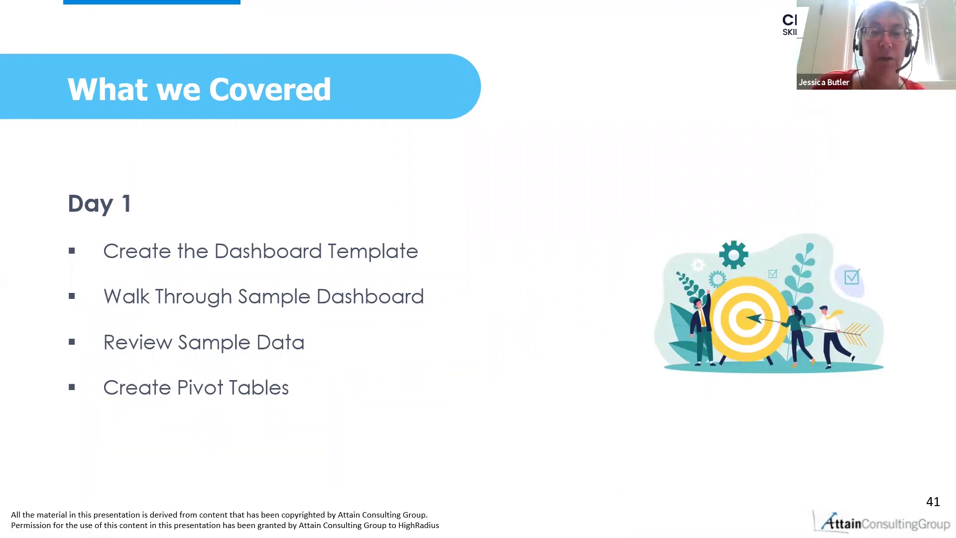
End the slideshow and open the Deduction Dashboard Template workbook from the Dashboard Workshop folder.
{"action": "key", "text": "Escape"}
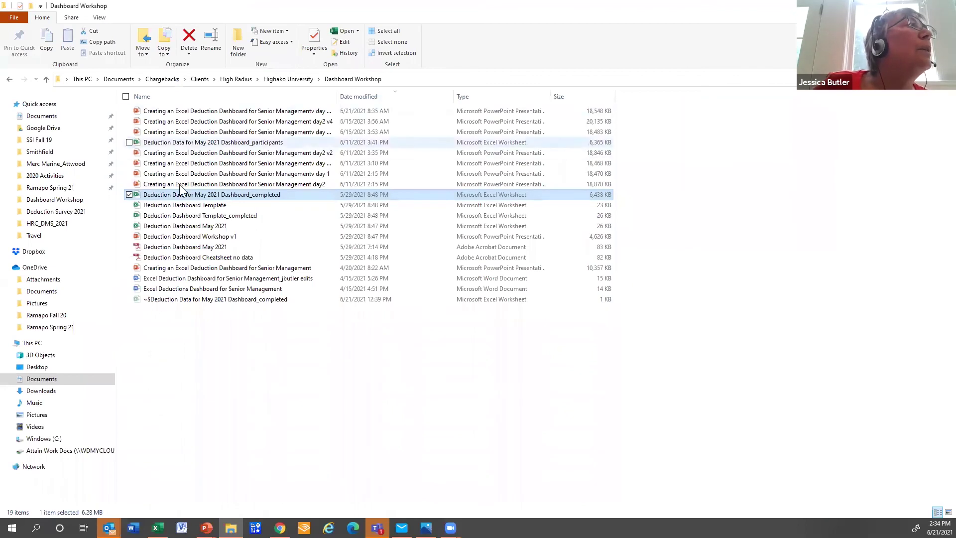
{"action": "double_click", "coordinate": [164, 206]}
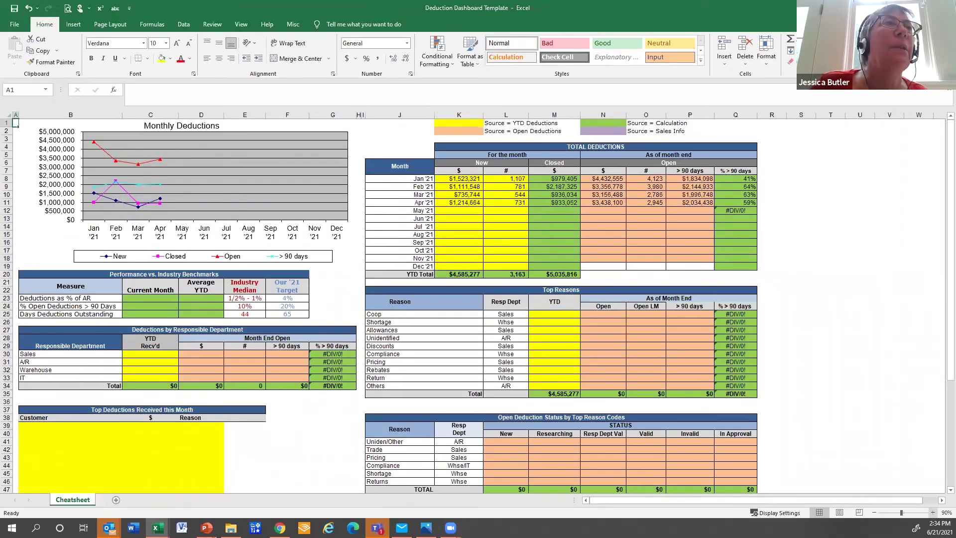
{"action": "left_click", "coordinate": [932, 512]}
{"action": "left_click", "coordinate": [933, 512]}
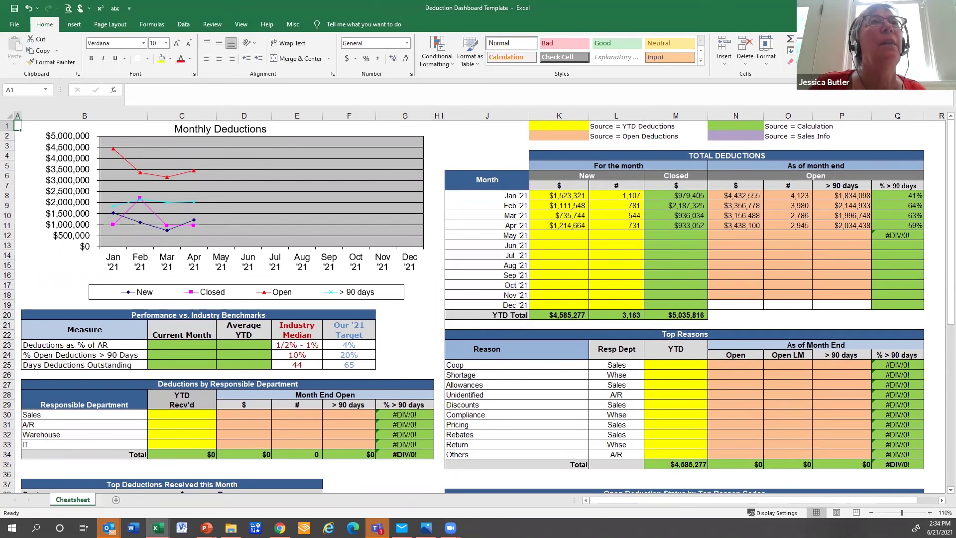
Review all sections of the Cheatsheet dashboard, from Total Deductions through Top 10 Customers Deduction % of Gross Sales.
{"action": "scroll", "coordinate": [935, 244], "scroll_direction": "down", "scroll_amount": 5}
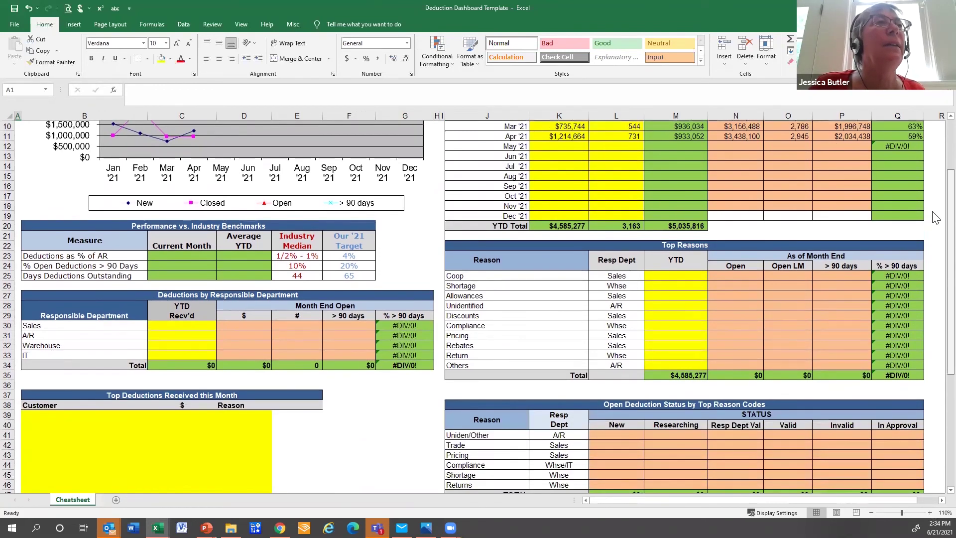
{"action": "scroll", "coordinate": [935, 244], "scroll_direction": "down", "scroll_amount": 5}
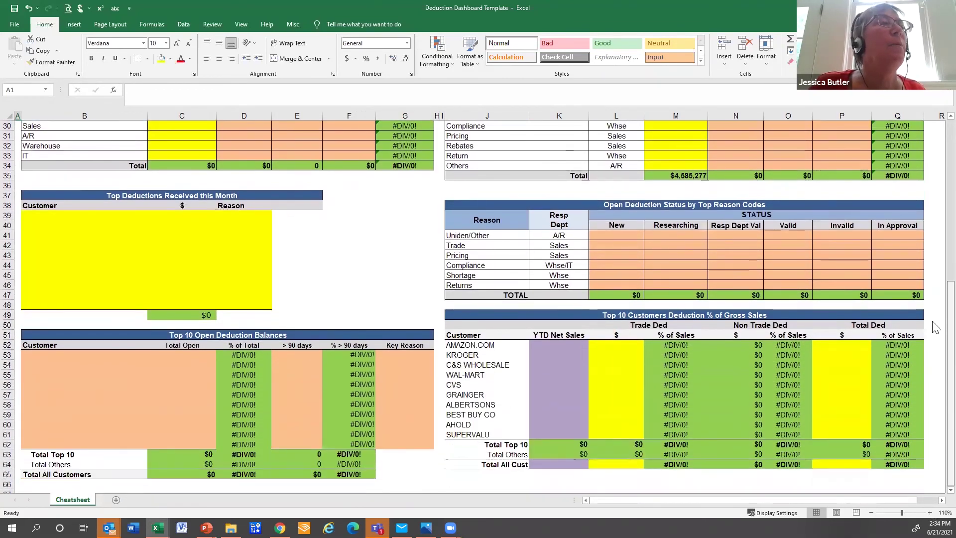
{"action": "scroll", "coordinate": [935, 269], "scroll_direction": "up", "scroll_amount": 1}
{"action": "scroll", "coordinate": [935, 269], "scroll_direction": "up", "scroll_amount": 8}
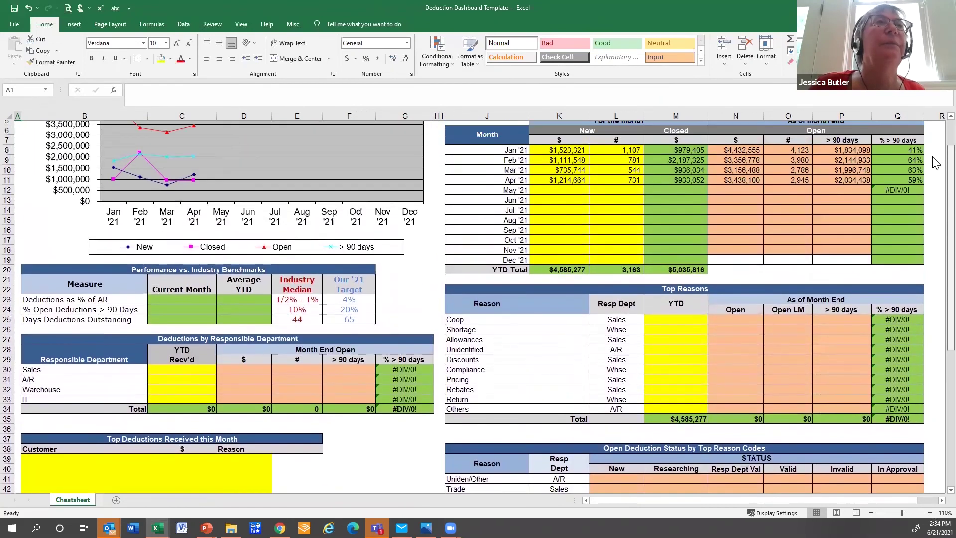
{"action": "scroll", "coordinate": [935, 162], "scroll_direction": "up", "scroll_amount": 1}
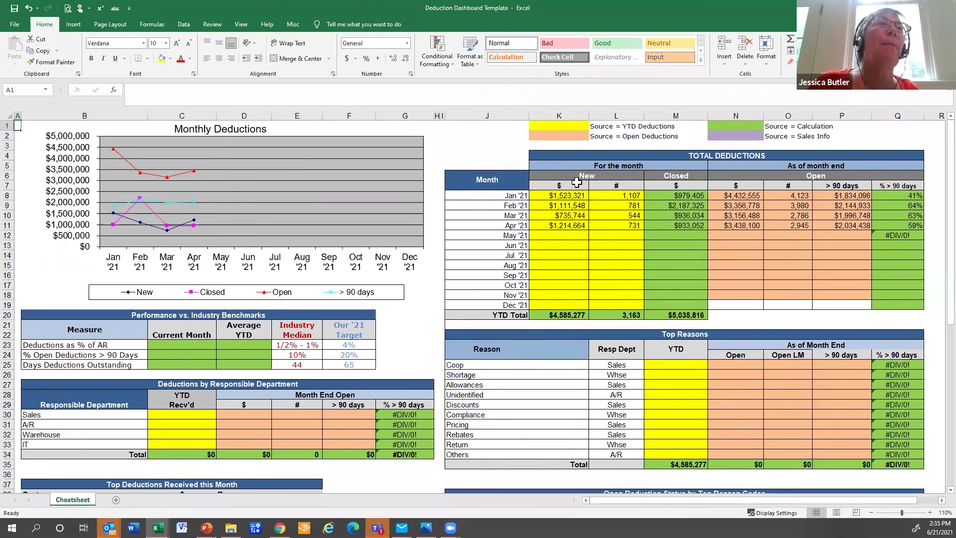
Point out the May '21 New cells K12:L12 and Open cells N12:P12 in the Total Deductions table by selecting them.
{"action": "left_click", "coordinate": [583, 234]}
{"action": "left_click_drag", "start_coordinate": [584, 233], "coordinate": [595, 235]}
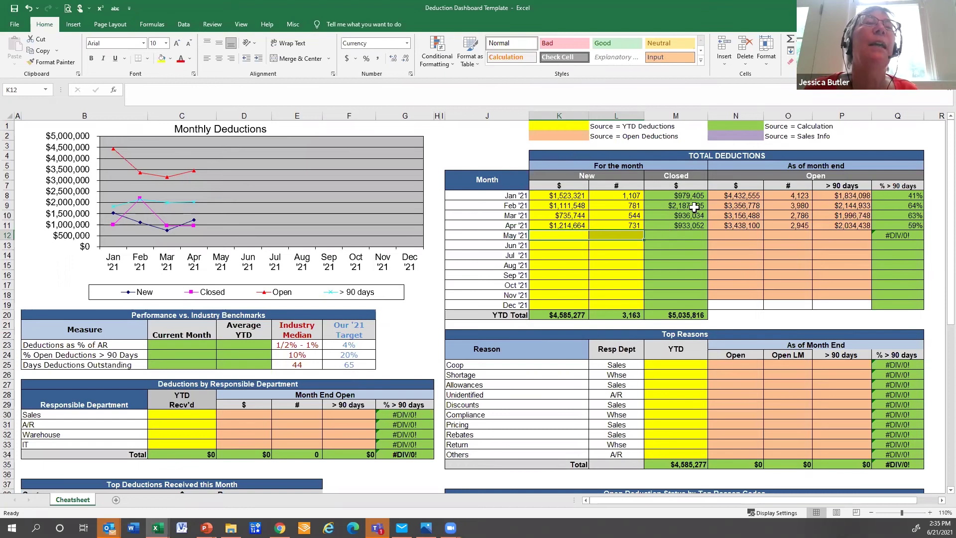
{"action": "left_click", "coordinate": [732, 238]}
{"action": "left_click_drag", "start_coordinate": [733, 238], "coordinate": [816, 234]}
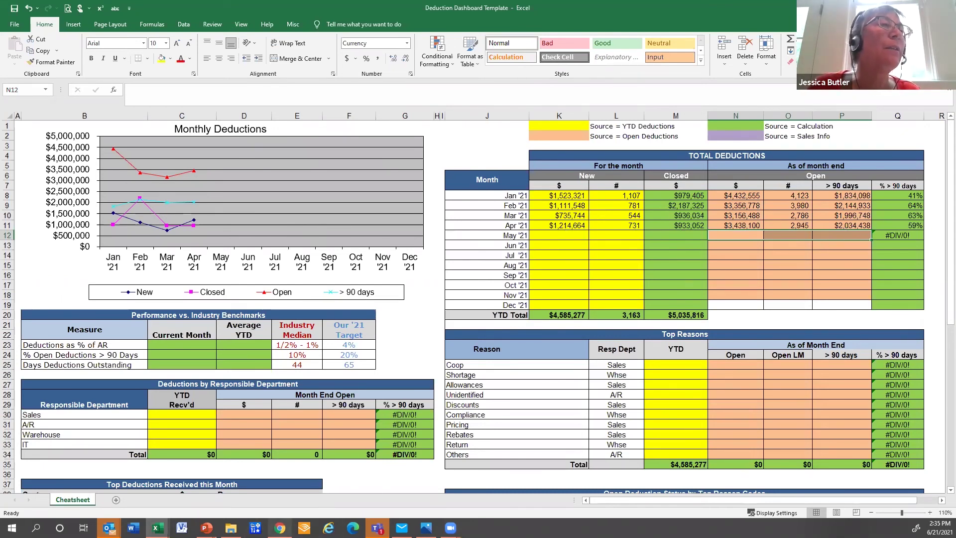
{"action": "mouse_move", "coordinate": [279, 528]}
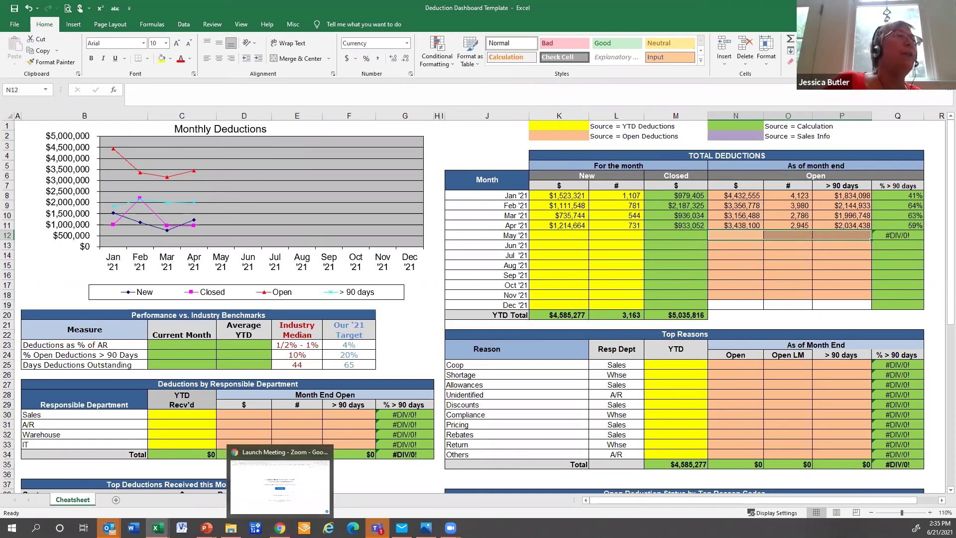
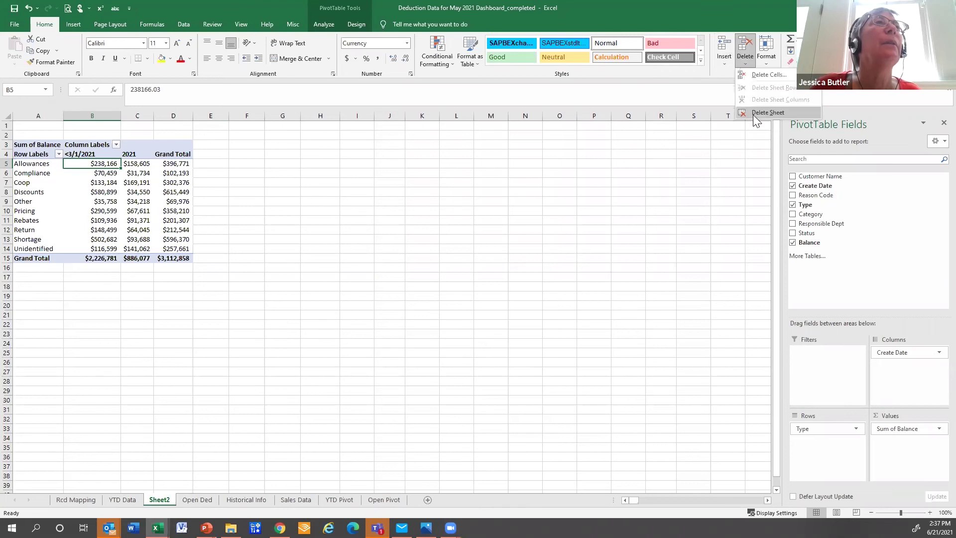
Delete the Sheet2 pivot worksheet from the Deduction Data for May 2021 Dashboard_completed workbook.
{"action": "left_click", "coordinate": [753, 113]}
{"action": "left_click", "coordinate": [464, 291]}
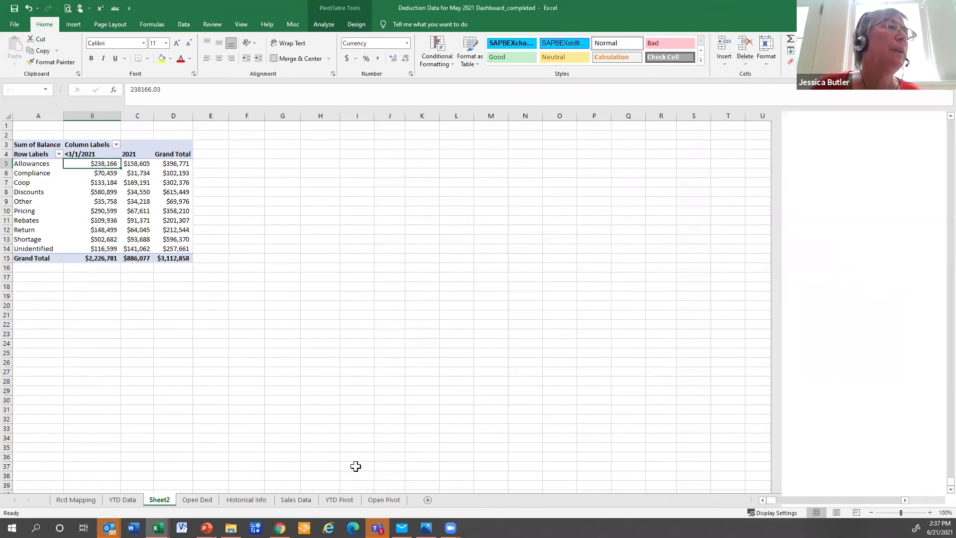
Drill into the January Return amount on the YTD Pivot sheet to list its underlying records on a separate sheet.
{"action": "left_click", "coordinate": [306, 499]}
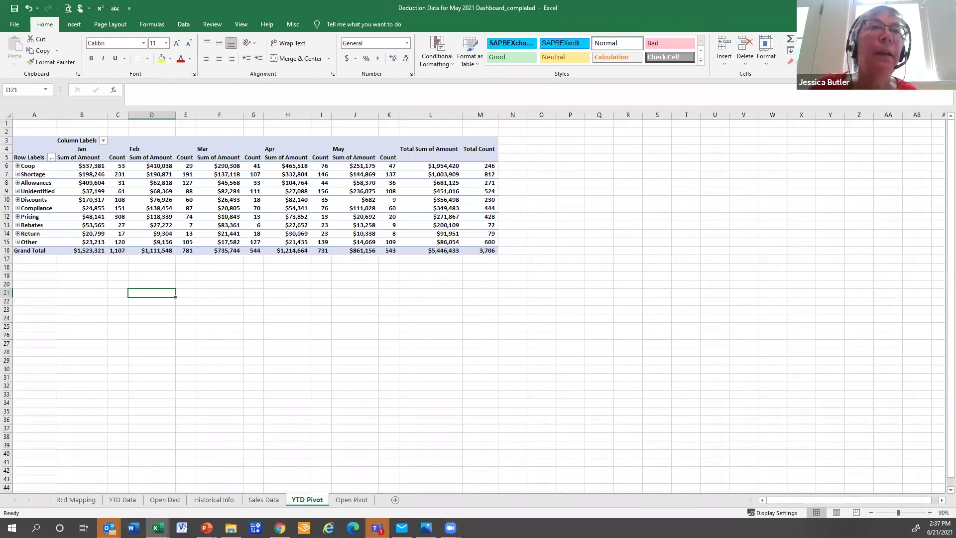
{"action": "left_click", "coordinate": [929, 512]}
{"action": "left_click", "coordinate": [930, 513]}
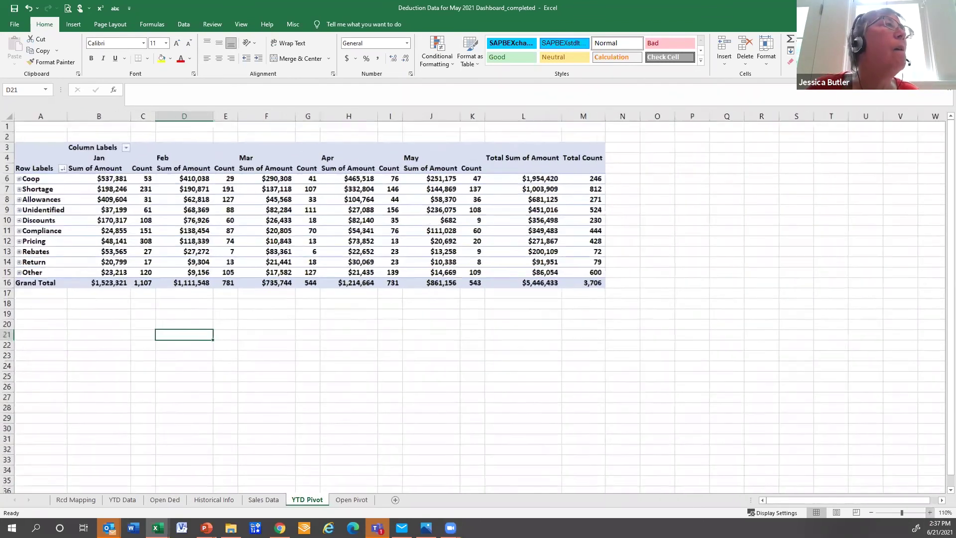
{"action": "left_click", "coordinate": [929, 512]}
{"action": "left_click", "coordinate": [930, 513]}
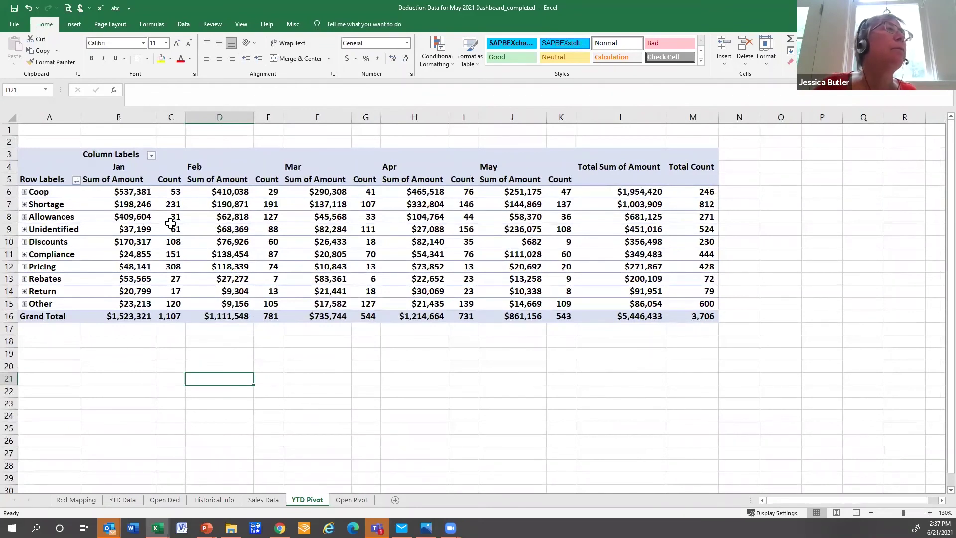
{"action": "double_click", "coordinate": [140, 294]}
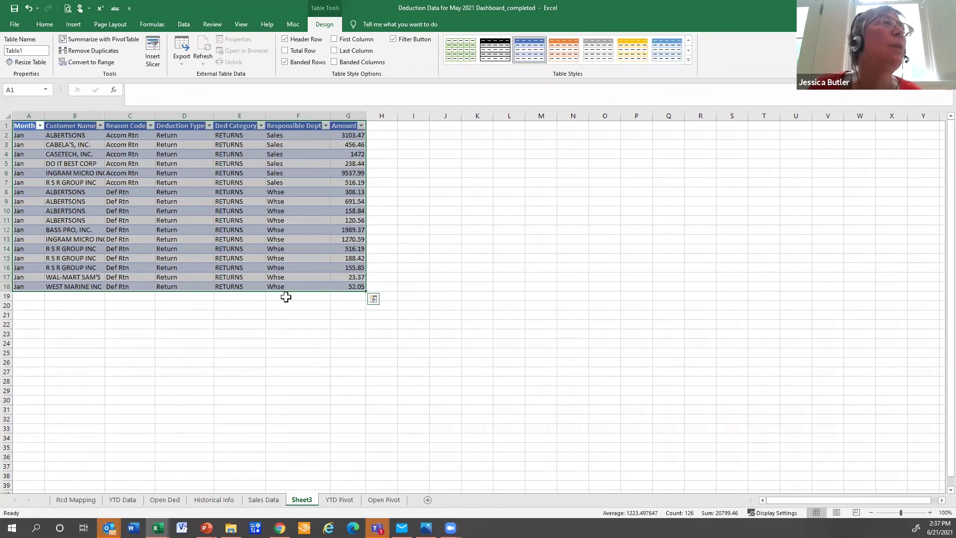
Delete the detail worksheet listing the January Return records.
{"action": "left_click", "coordinate": [148, 314]}
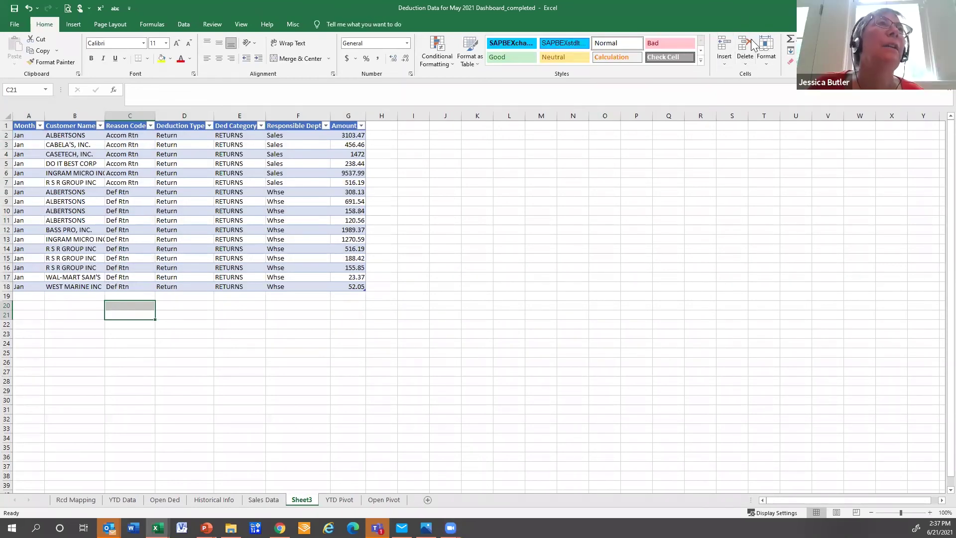
{"action": "left_click", "coordinate": [744, 63]}
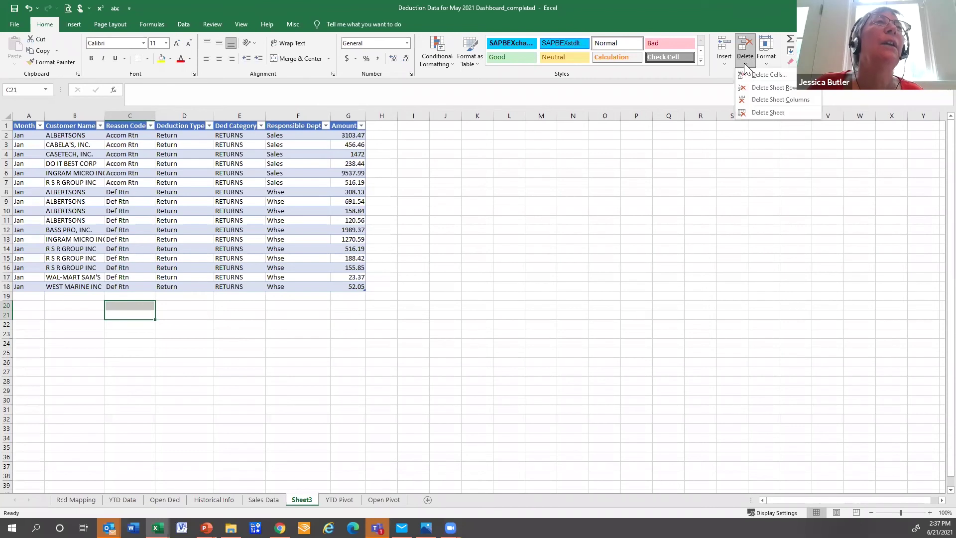
{"action": "left_click", "coordinate": [753, 113]}
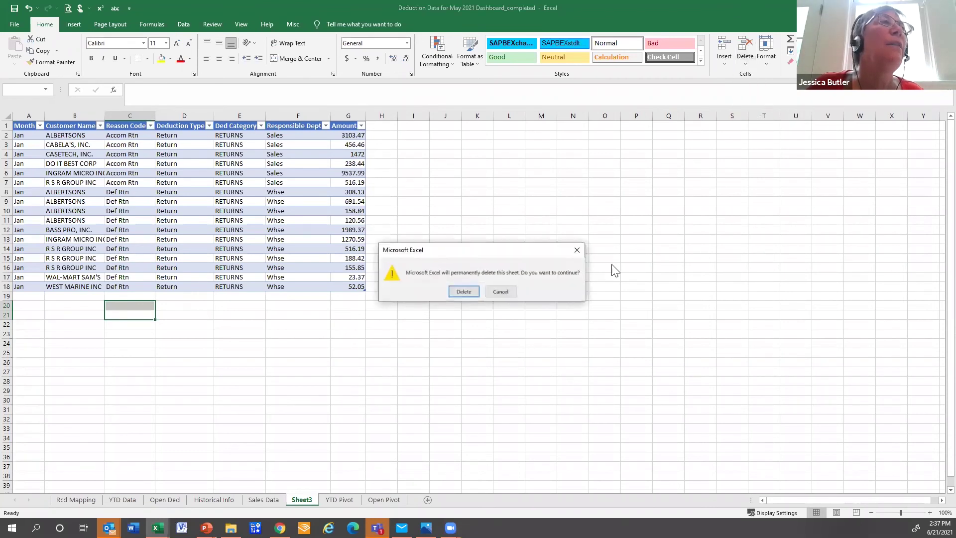
{"action": "left_click", "coordinate": [464, 292]}
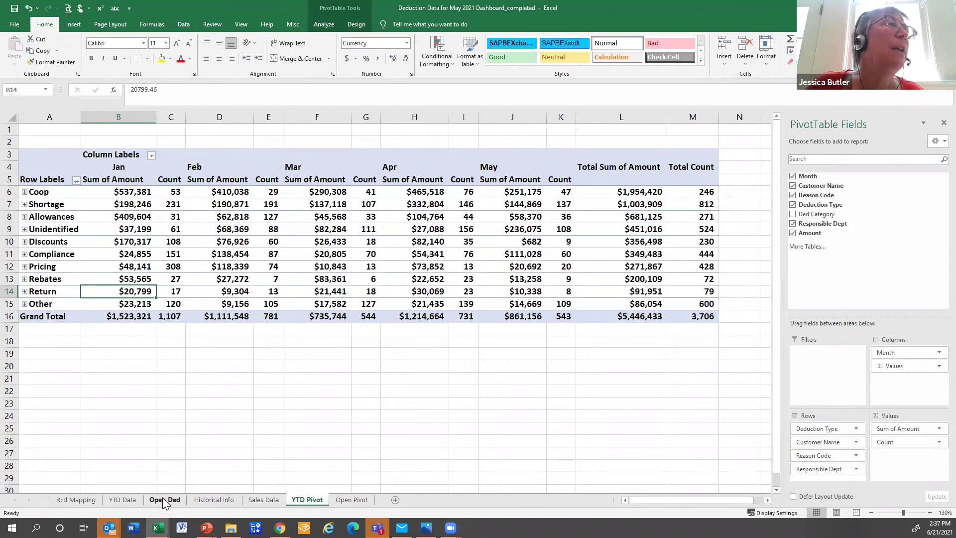
Check the source records on the YTD Data sheet and refresh all pivot tables from the YTD Pivot sheet.
{"action": "left_click", "coordinate": [133, 504]}
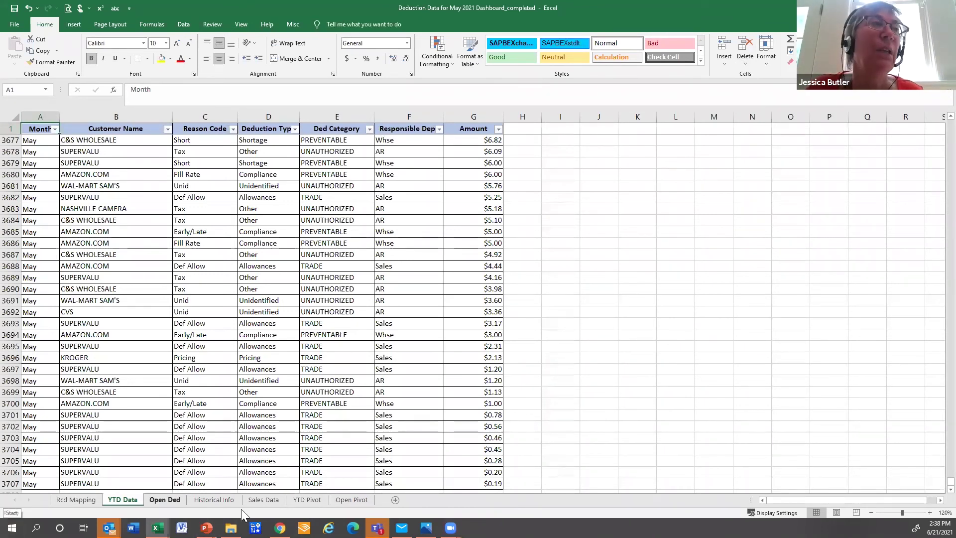
{"action": "left_click", "coordinate": [307, 500]}
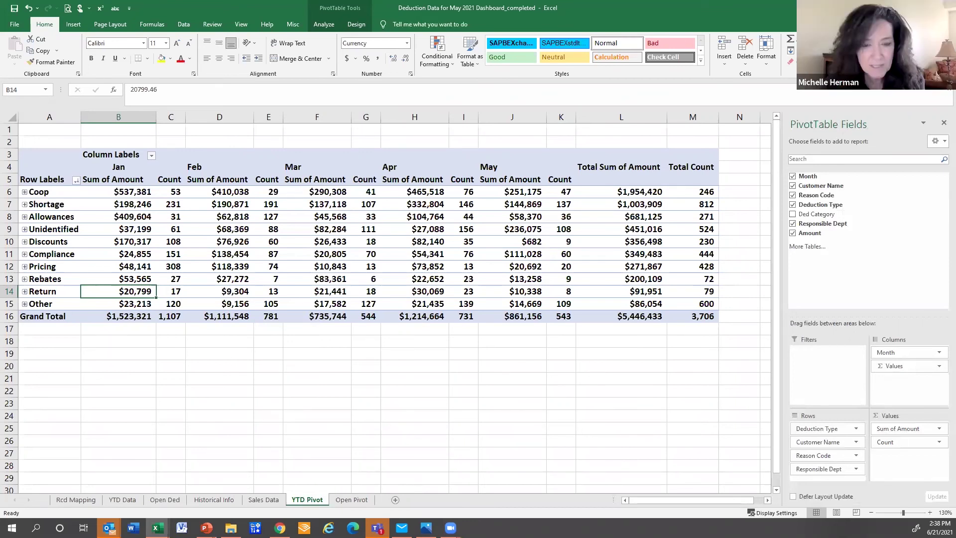
{"action": "left_click", "coordinate": [125, 202]}
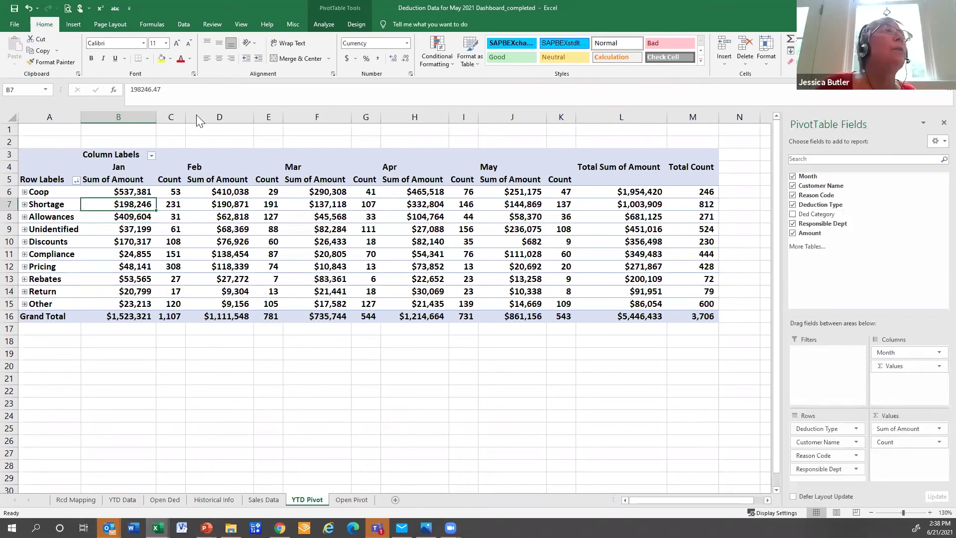
{"action": "left_click", "coordinate": [327, 24]}
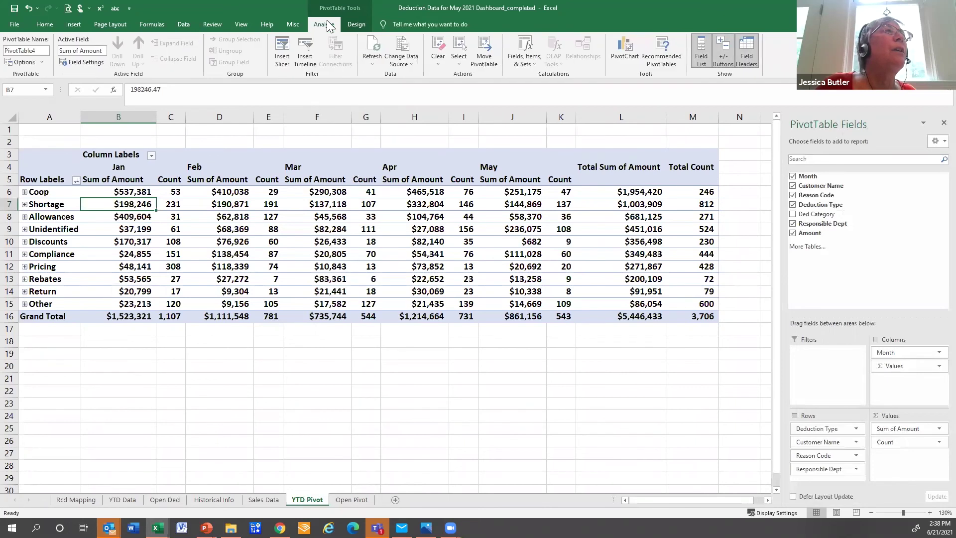
{"action": "left_click", "coordinate": [371, 63]}
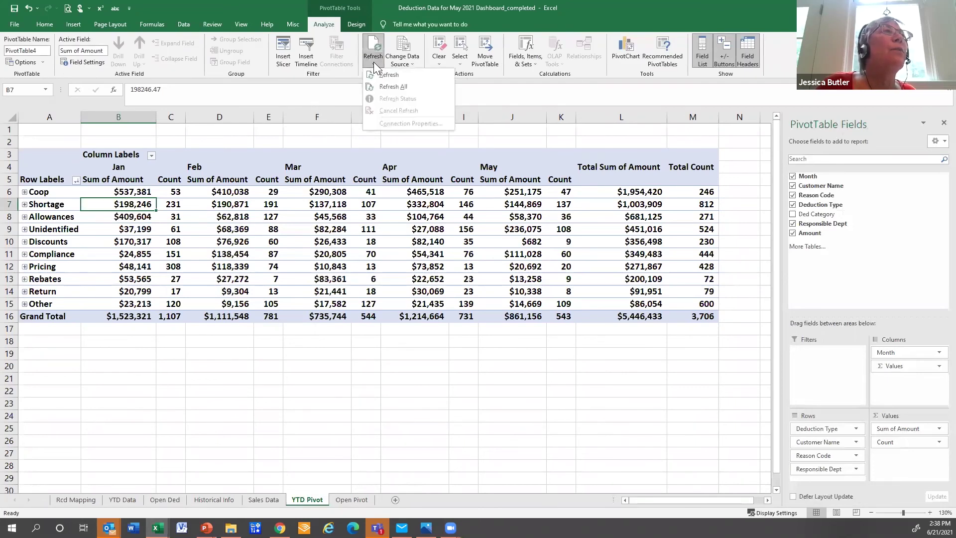
{"action": "left_click", "coordinate": [387, 87]}
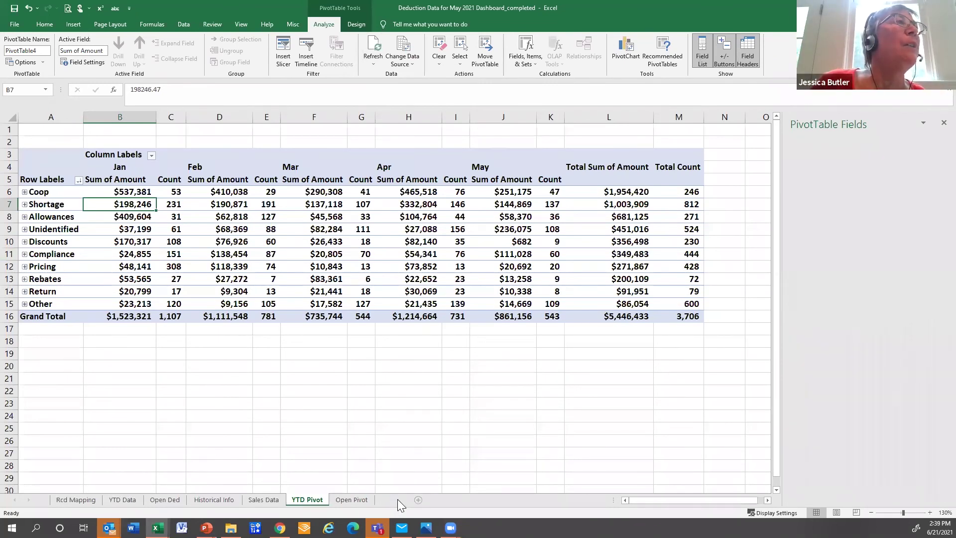
Add a new worksheet with the headings Name, Birthday and Fav color in A1 to C1, and widen column B.
{"action": "left_click", "coordinate": [396, 499]}
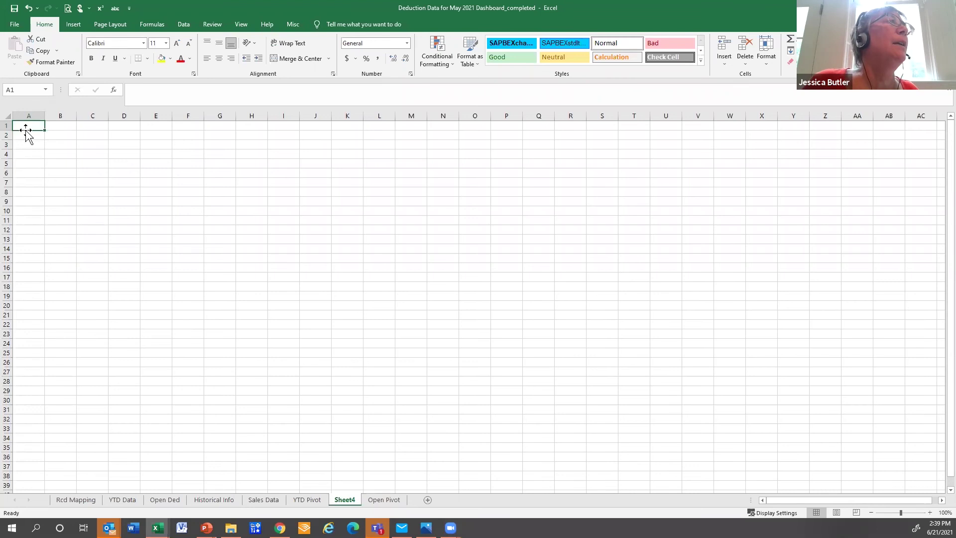
{"action": "type", "text": "n"}
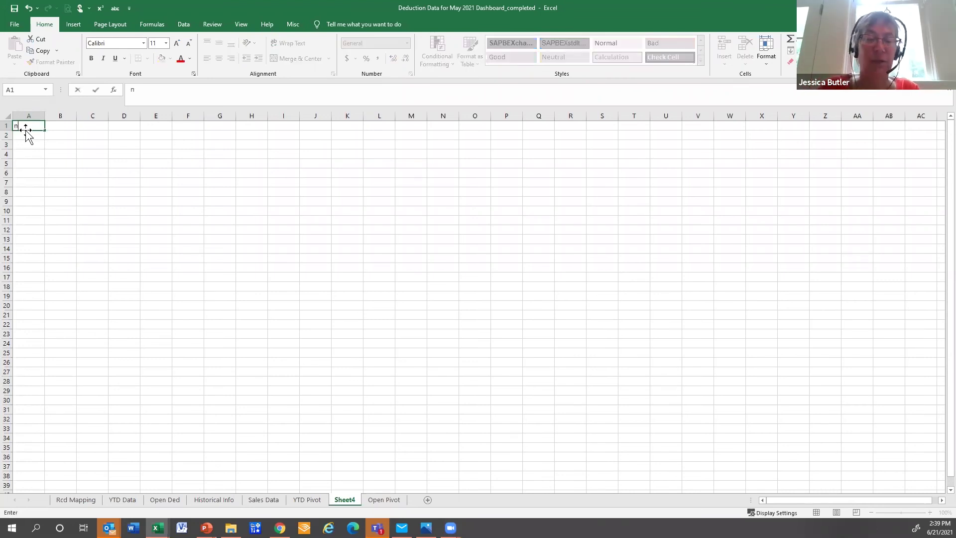
{"action": "type", "text": "Name"}
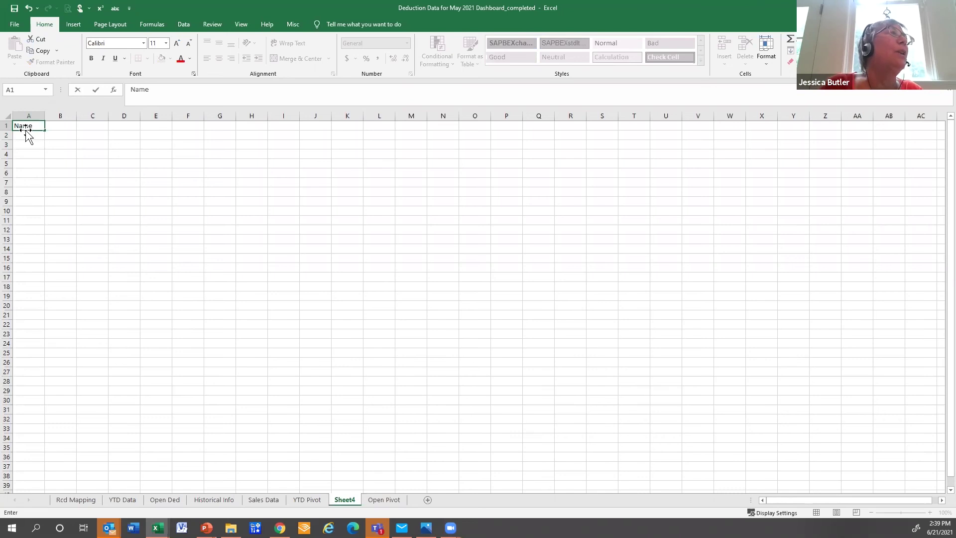
{"action": "key", "text": "Tab"}
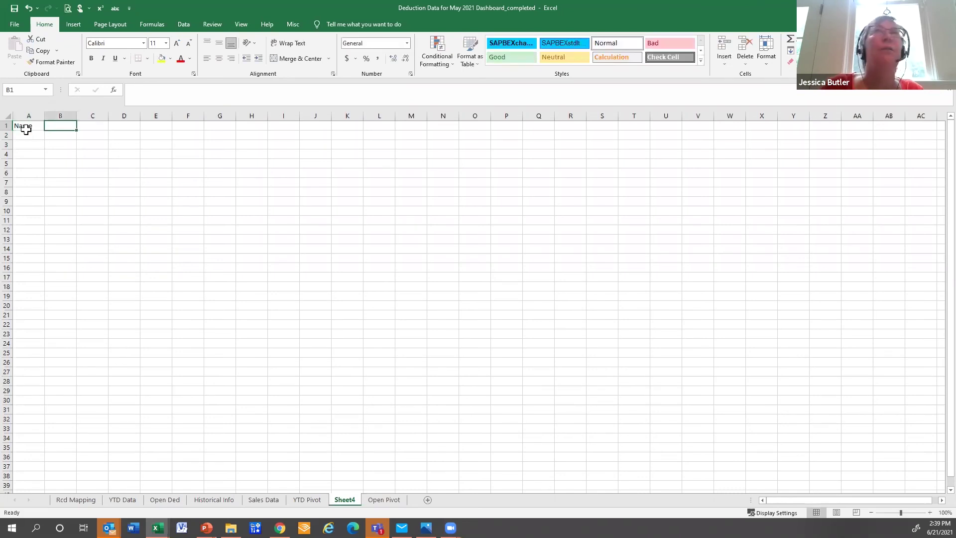
{"action": "left_click_drag", "start_coordinate": [78, 115], "coordinate": [94, 125]}
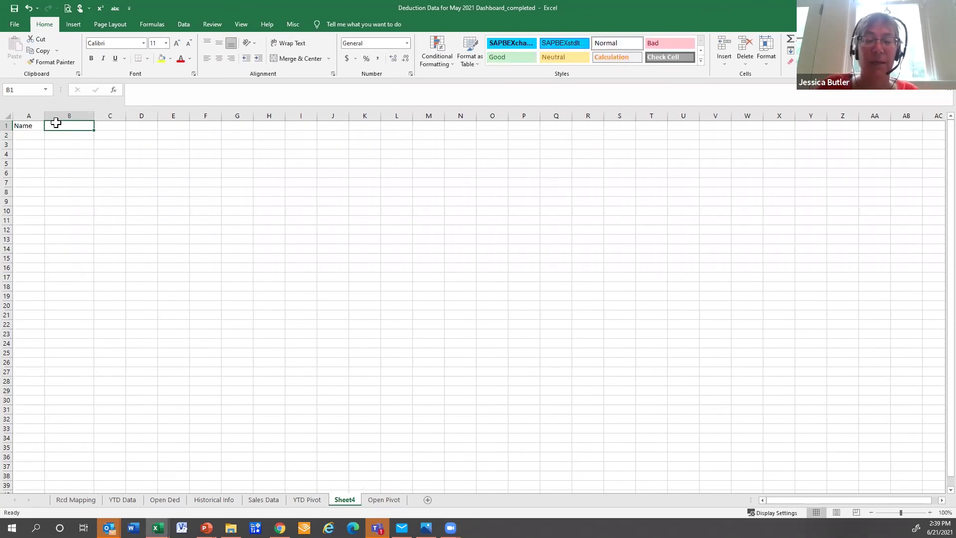
{"action": "type", "text": "Birthday"}
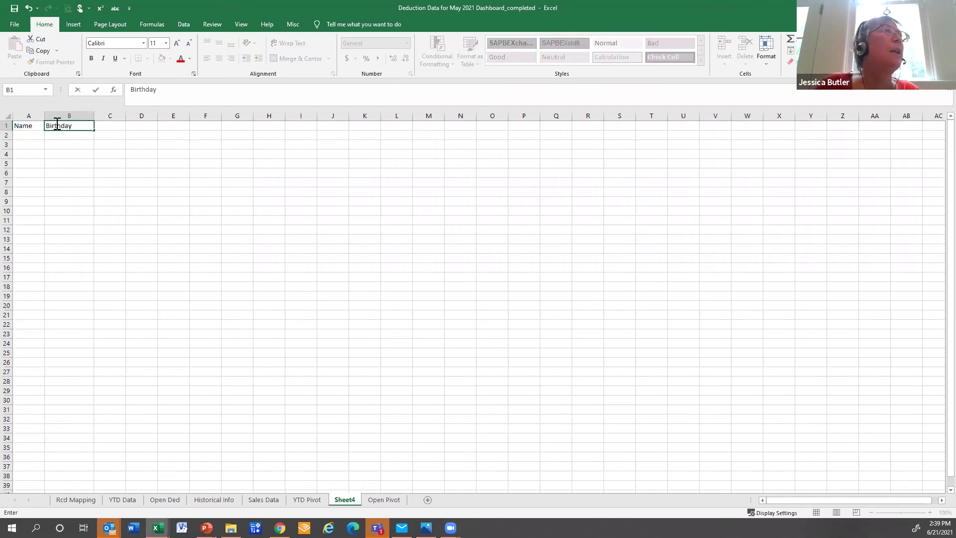
{"action": "key", "text": "Tab"}
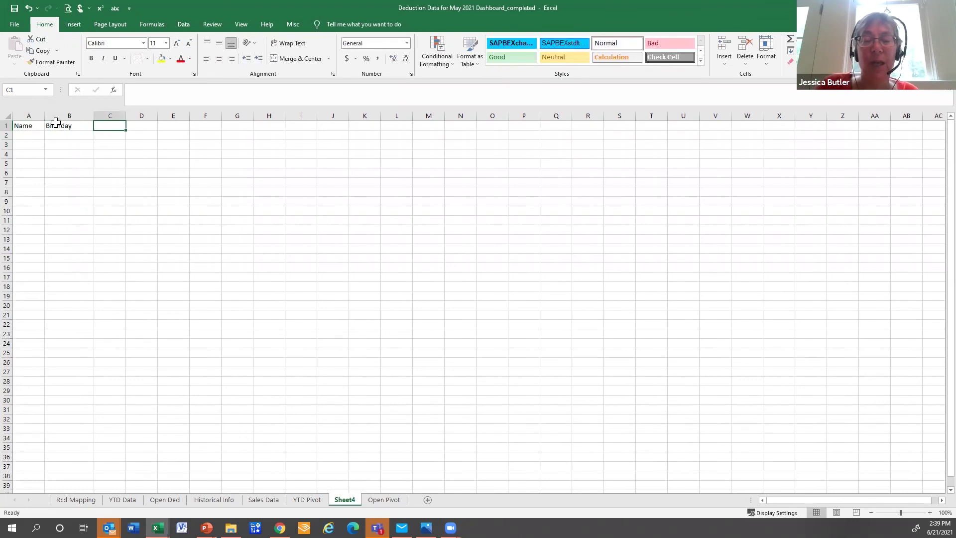
{"action": "type", "text": "Fav c"}
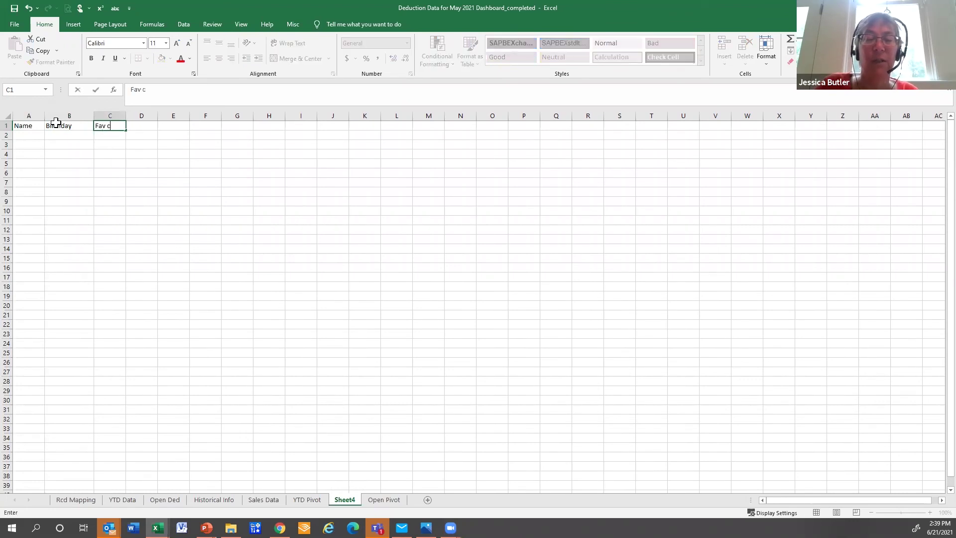
{"action": "type", "text": "olor"}
{"action": "key", "text": "Tab"}
Start a second table on the same sheet with the headings Name in N1 and Hair color in O1.
{"action": "key", "text": "Tab"}
{"action": "key", "text": "Tab"}
{"action": "key", "text": "Tab"}
{"action": "key", "text": "Tab"}
{"action": "key", "text": "Tab"}
{"action": "key", "text": "Tab"}
{"action": "key", "text": "Tab"}
{"action": "key", "text": "Tab"}
{"action": "key", "text": "Tab"}
{"action": "key", "text": "Tab"}
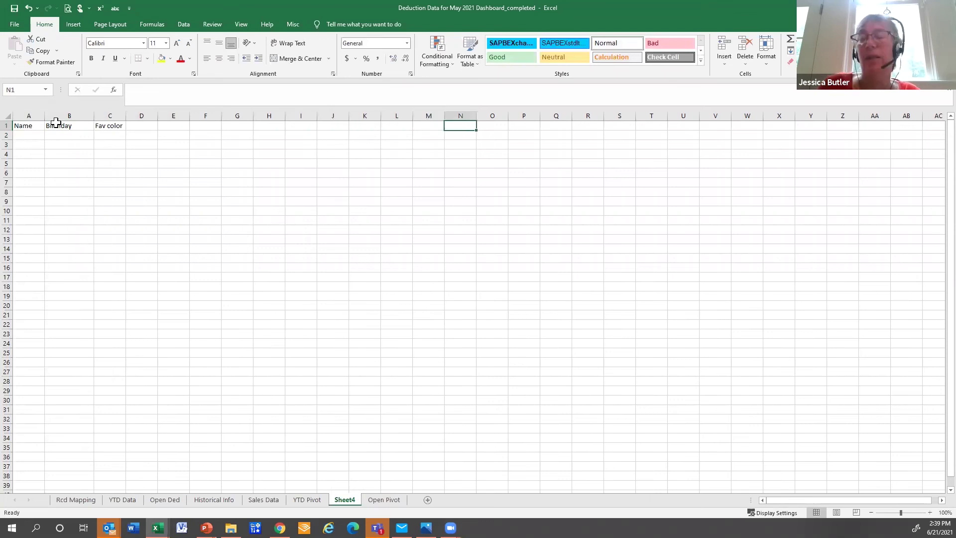
{"action": "type", "text": "Name"}
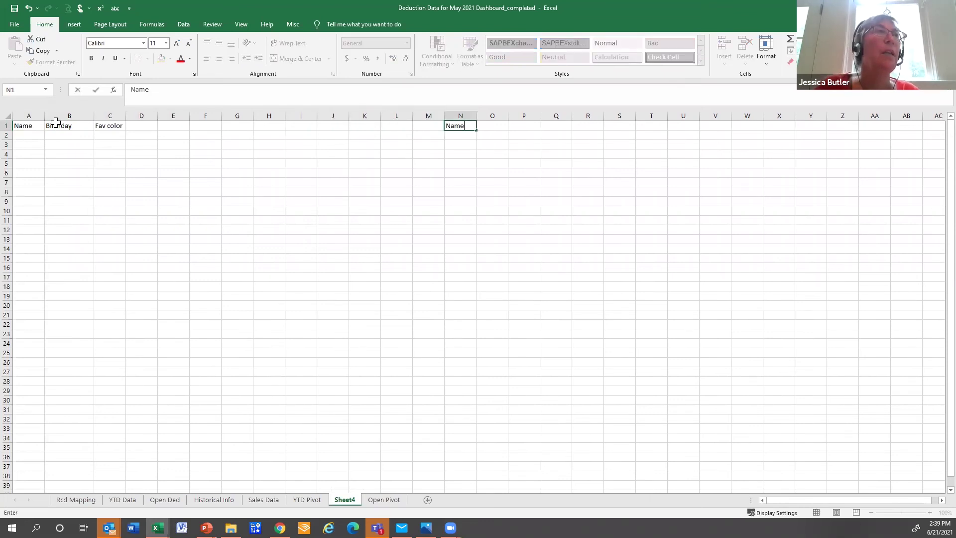
{"action": "key", "text": "Tab"}
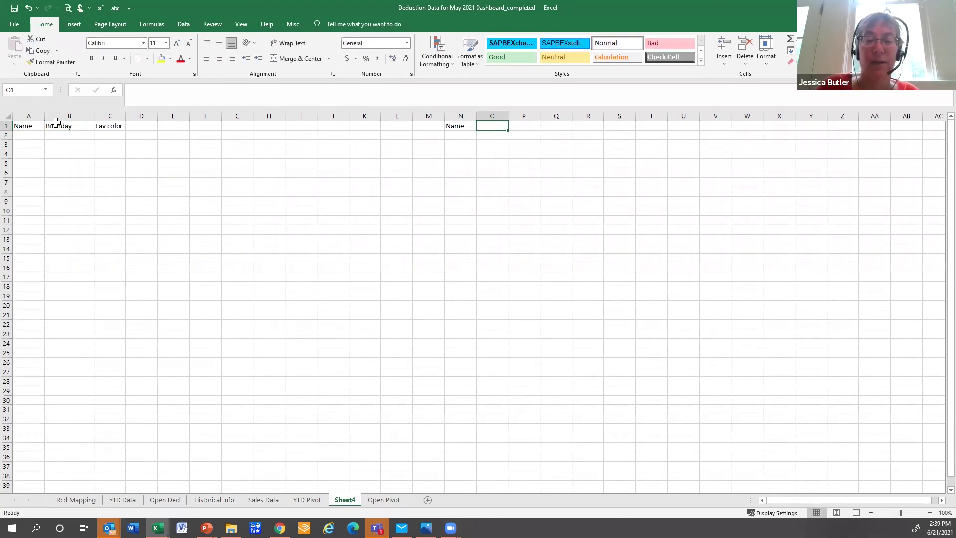
{"action": "type", "text": "Hair color"}
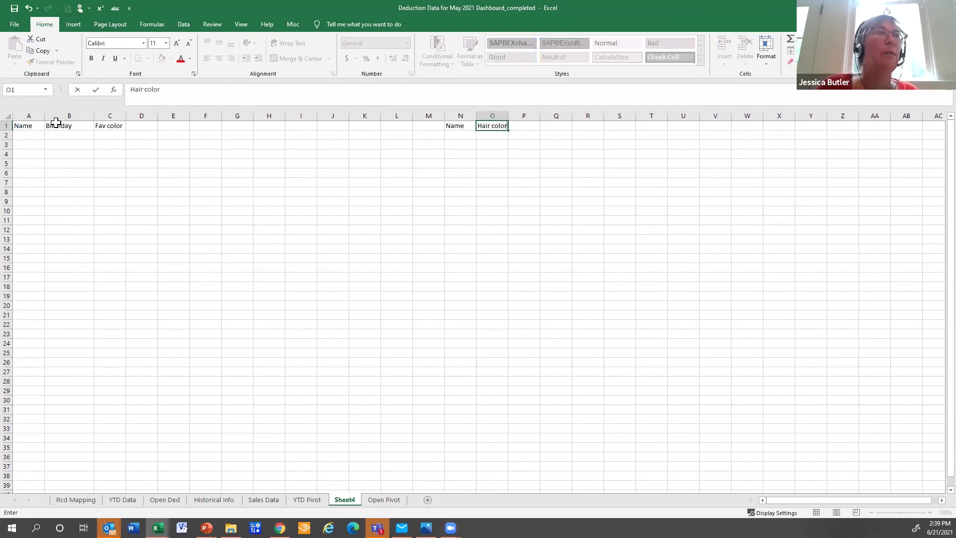
{"action": "left_click", "coordinate": [110, 165]}
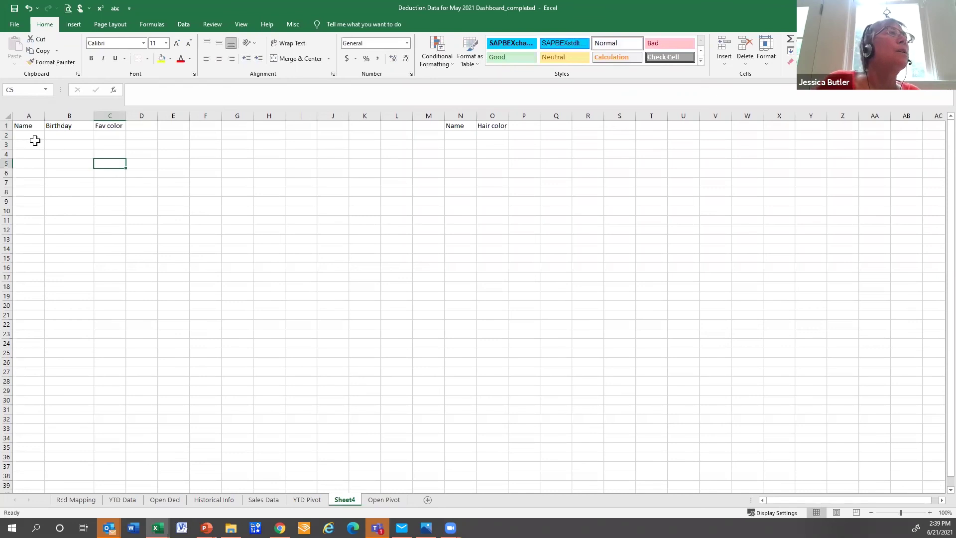
Fill row 2 of the first table with a person's first name, birthday Oct and favorite color Blue.
{"action": "left_click", "coordinate": [20, 135]}
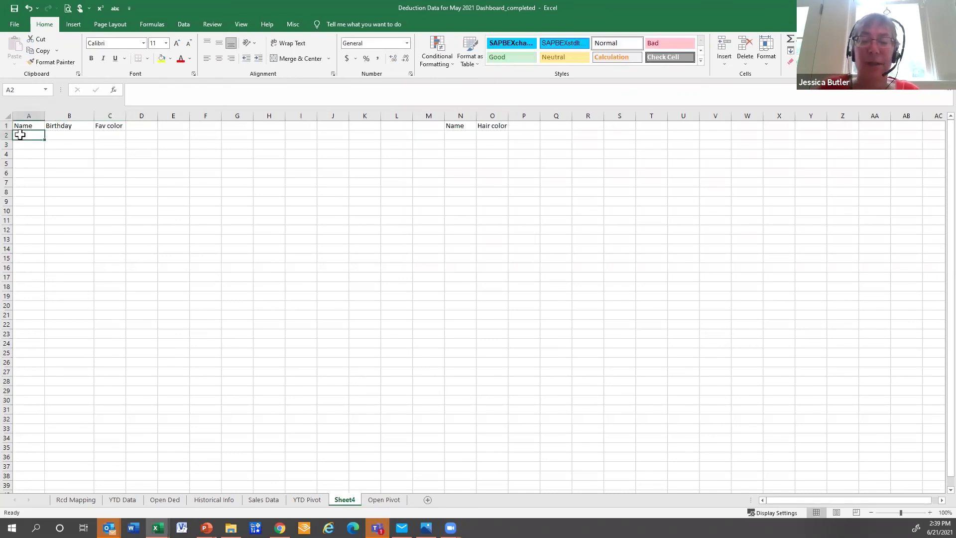
{"action": "type", "text": "Jane"}
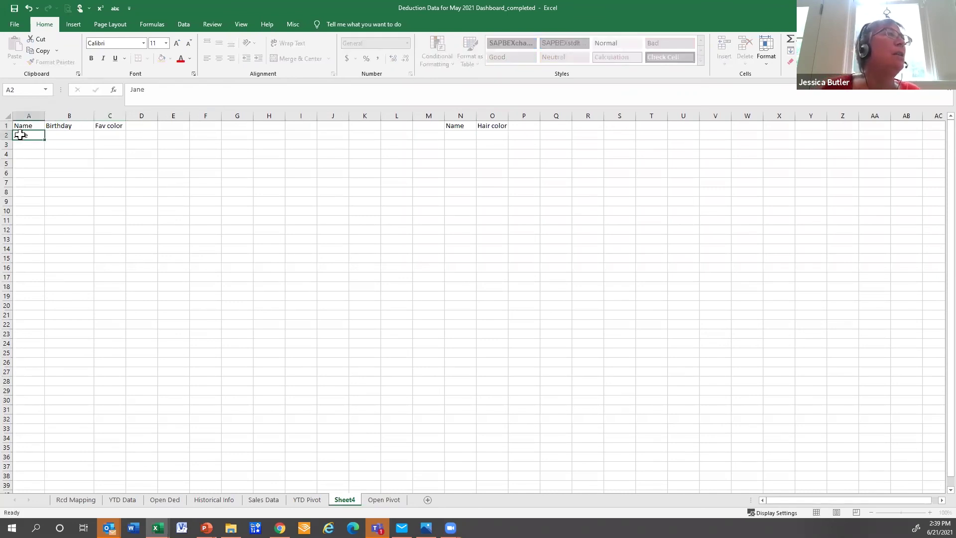
{"action": "key", "text": "Tab"}
{"action": "type", "text": "Oct"}
{"action": "key", "text": "Tab"}
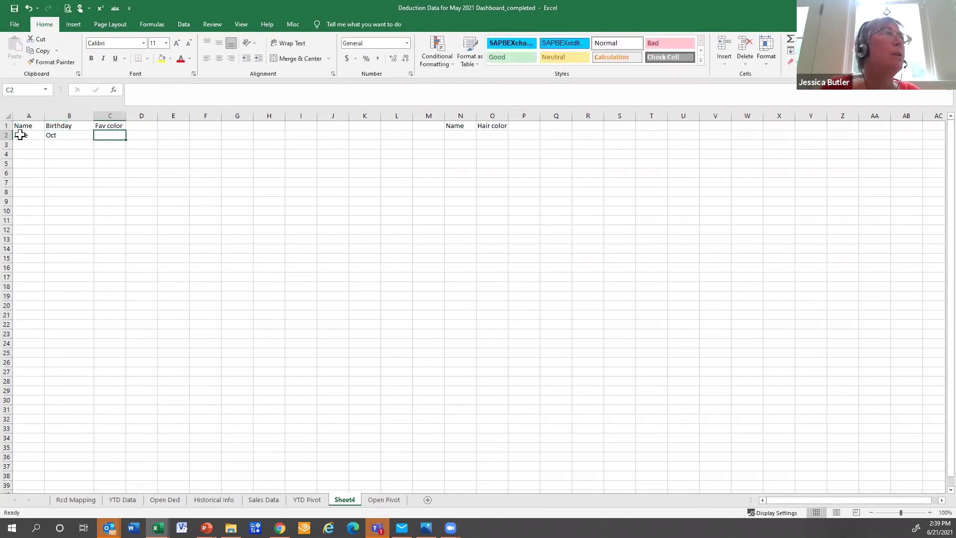
{"action": "type", "text": "Blue"}
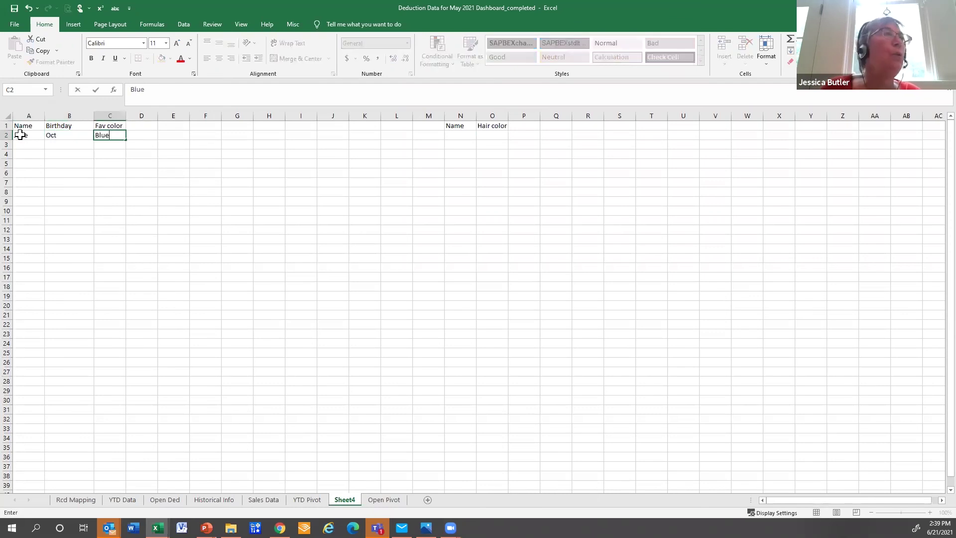
{"action": "key", "text": "Return"}
Fill row 3 with a second person's first name, birthday Jan and favorite color Red, widening column A to fit the name.
{"action": "key", "text": "Left"}
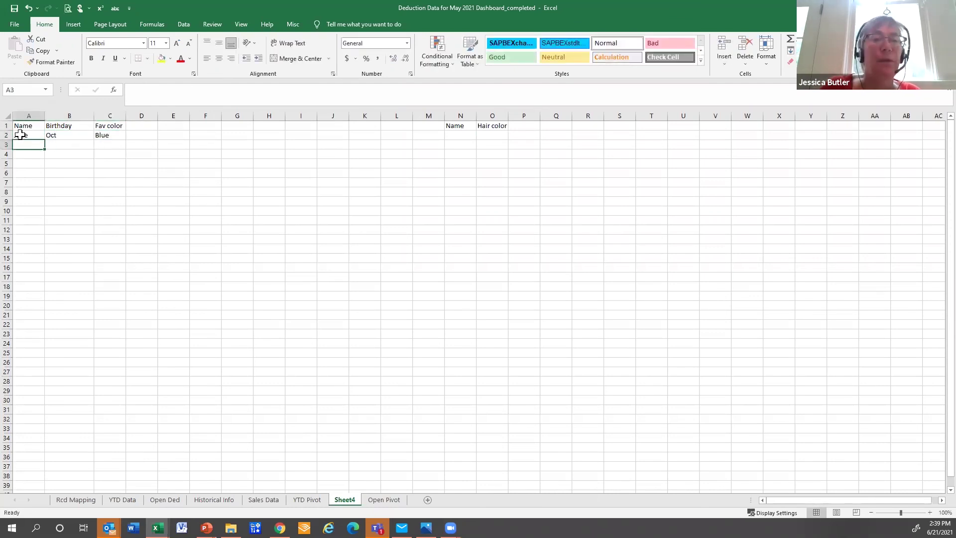
{"action": "type", "text": "Geraldine"}
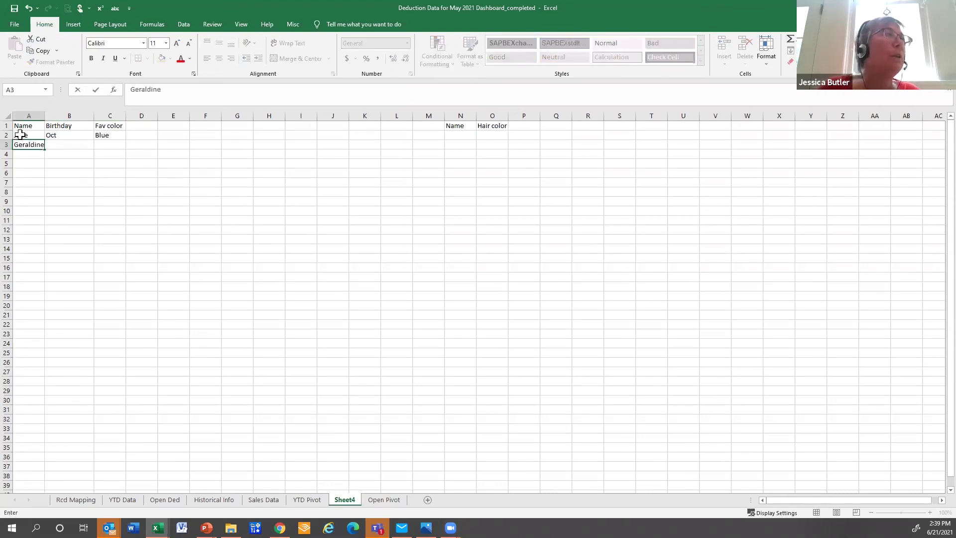
{"action": "key", "text": "Tab"}
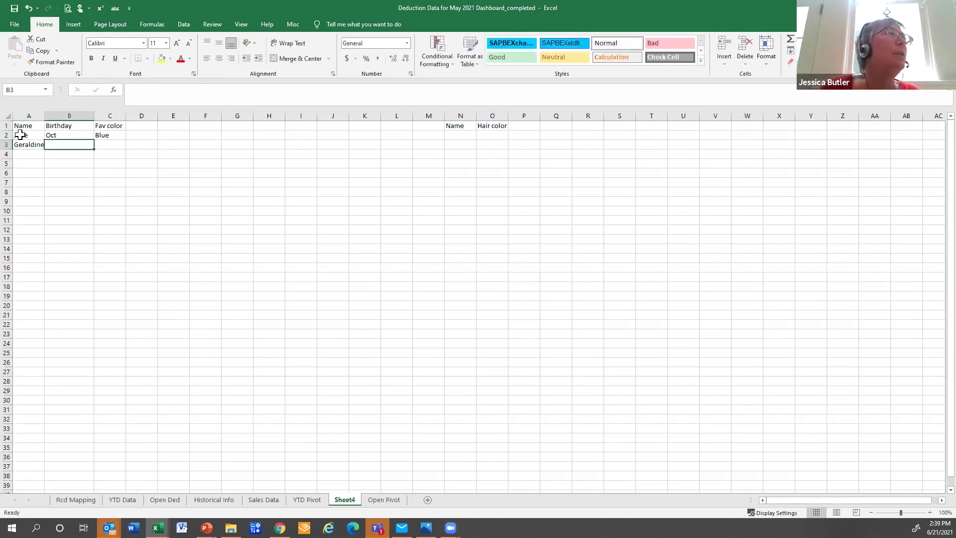
{"action": "left_click_drag", "start_coordinate": [44, 115], "coordinate": [66, 123]}
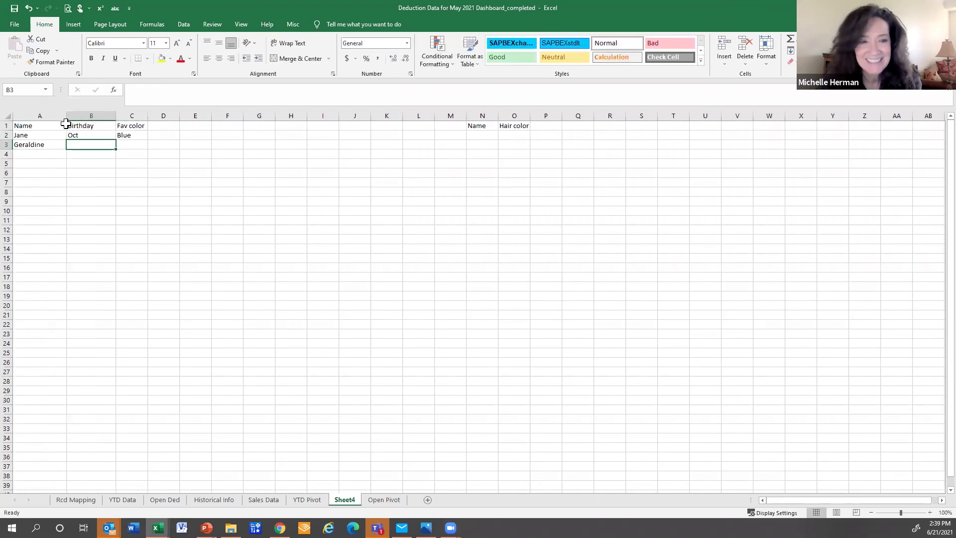
{"action": "type", "text": "Jan"}
{"action": "key", "text": "Tab"}
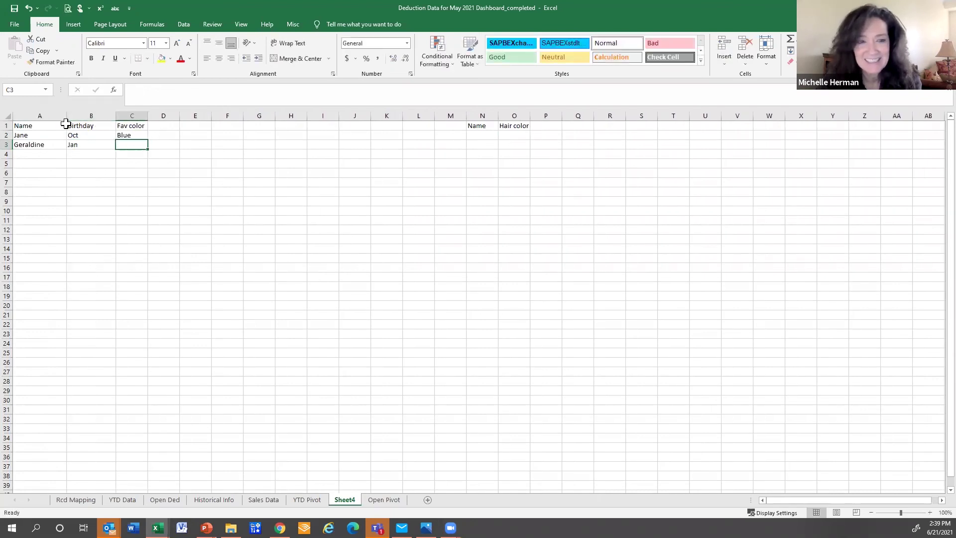
{"action": "type", "text": "Red"}
{"action": "key", "text": "Return"}
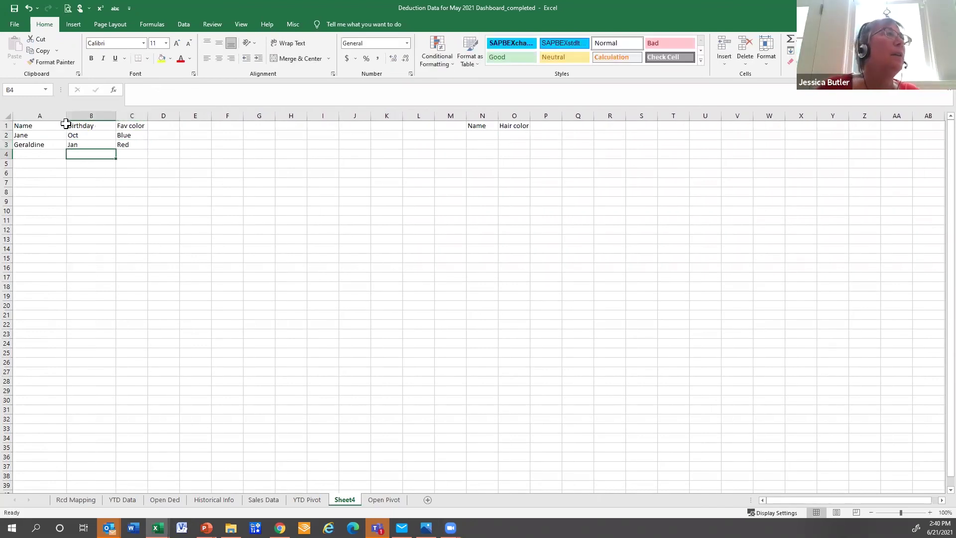
Fill row 4 of the first table with a third person's first name, birthday Jun and favorite color Green.
{"action": "type", "text": "Sharon"}
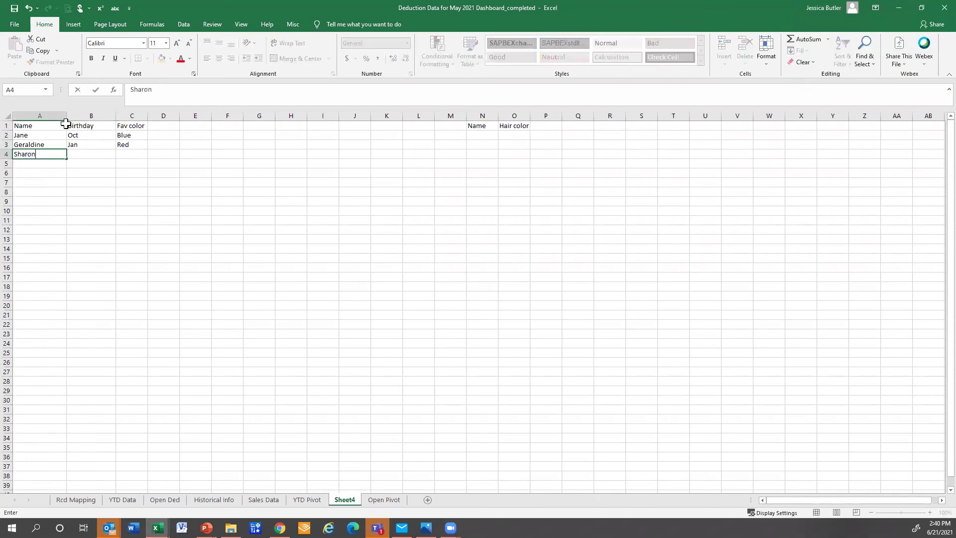
{"action": "key", "text": "Tab"}
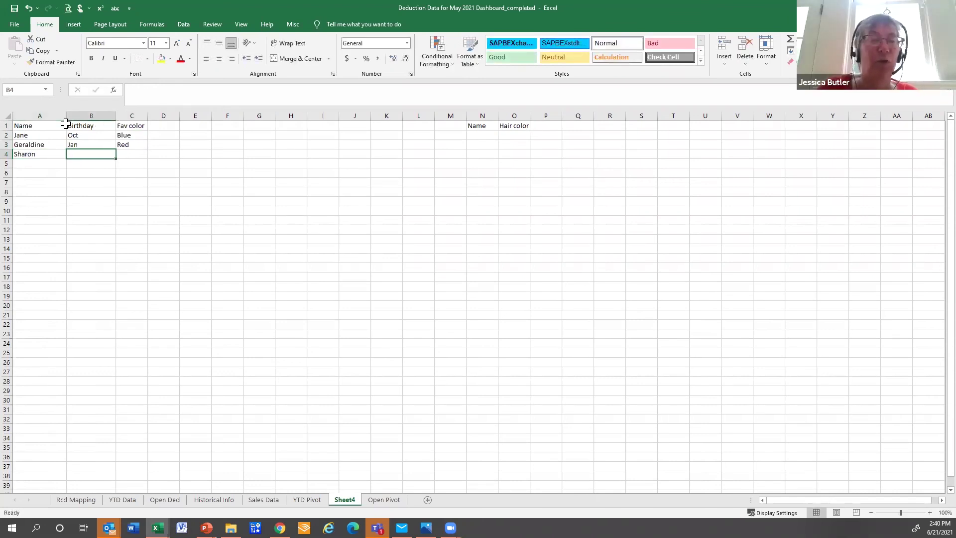
{"action": "type", "text": "Jun"}
{"action": "key", "text": "Tab"}
{"action": "type", "text": "Green"}
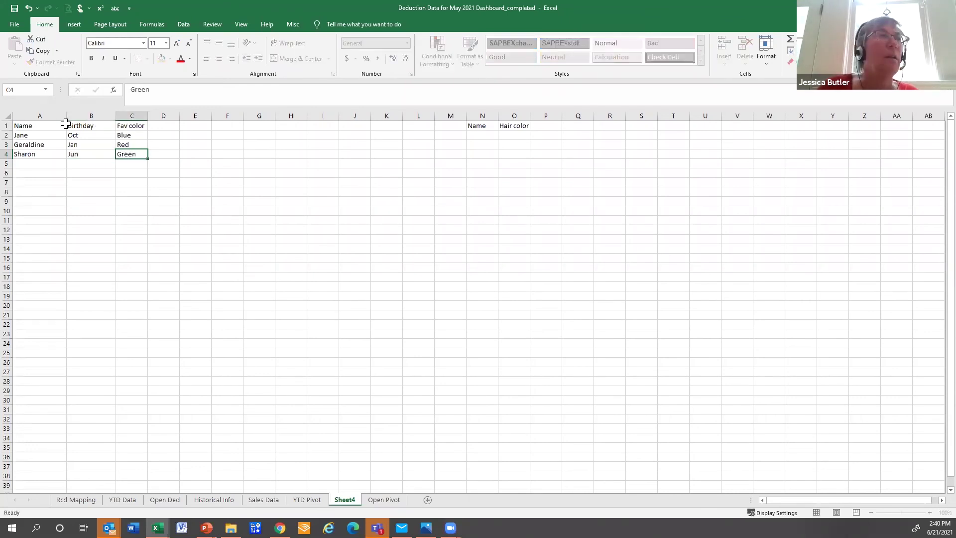
{"action": "key", "text": "Return"}
Fill row 5 of the first table with a fourth person's first name, birthday Nov and favorite color Blue.
{"action": "key", "text": "Left"}
{"action": "key", "text": "Left"}
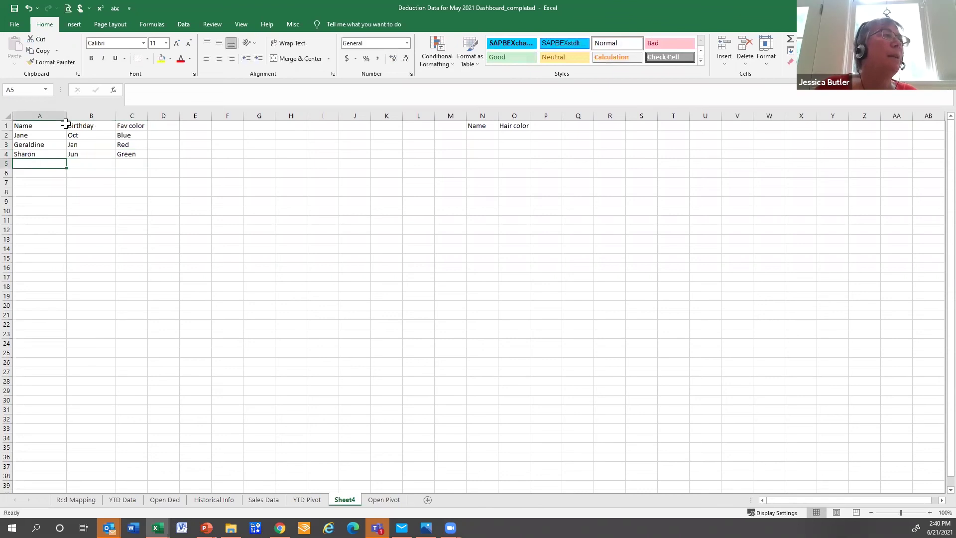
{"action": "type", "text": "r"}
{"action": "type", "text": "Risa"}
{"action": "key", "text": "Tab"}
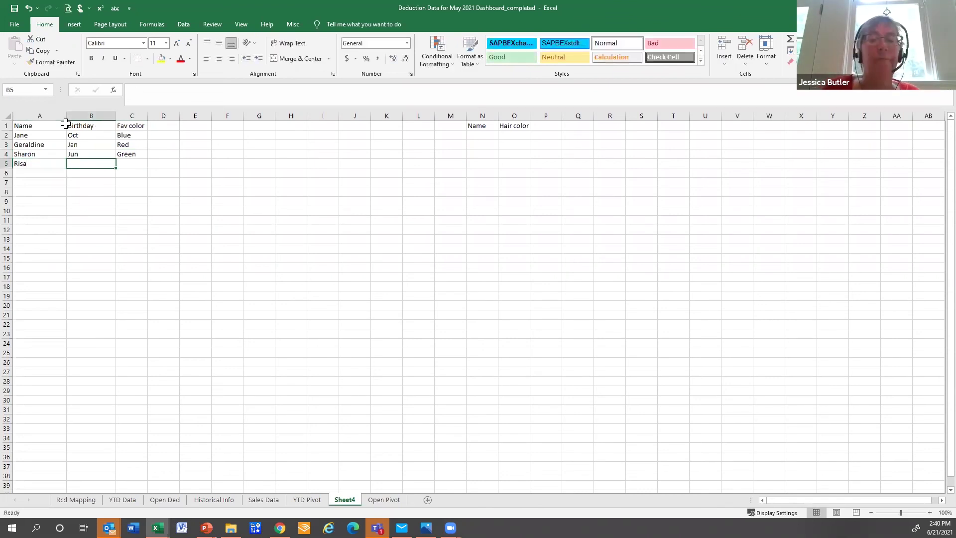
{"action": "type", "text": "Nov"}
{"action": "key", "text": "Tab"}
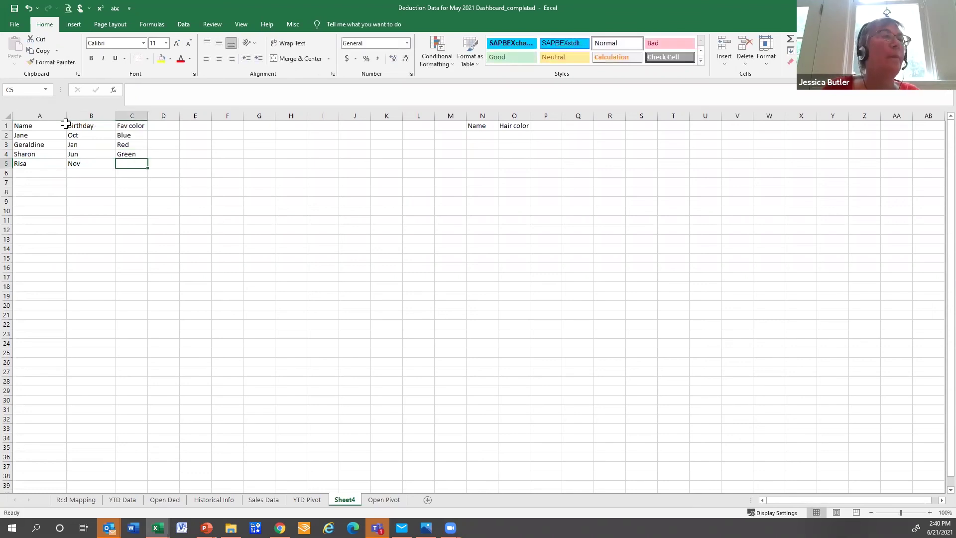
{"action": "type", "text": "B"}
Enter four people's first names in N2:N5 under the second table's Name header.
{"action": "key", "text": "Right"}
{"action": "key", "text": "Right"}
{"action": "key", "text": "Right"}
{"action": "key", "text": "Right"}
{"action": "key", "text": "Right"}
{"action": "key", "text": "Right"}
{"action": "key", "text": "Right"}
{"action": "key", "text": "Right"}
{"action": "key", "text": "Right"}
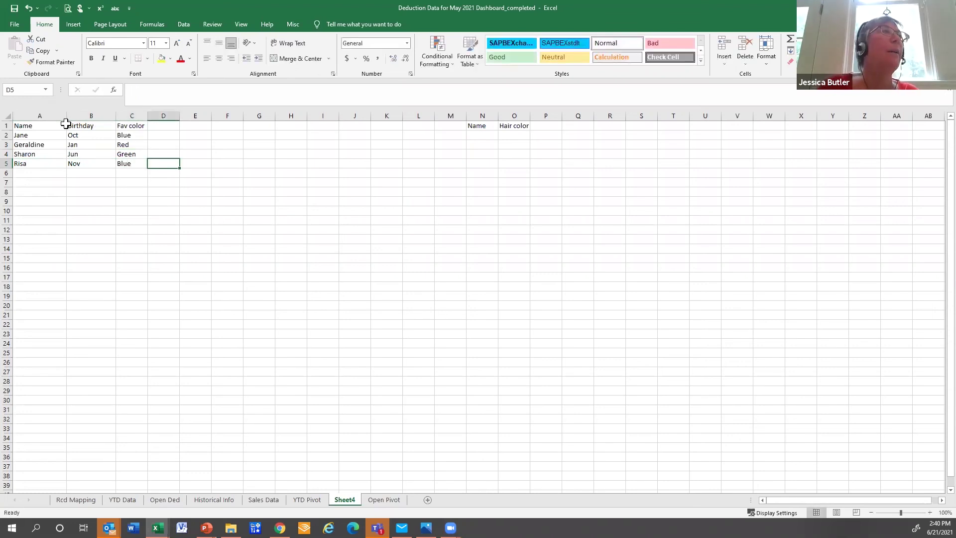
{"action": "key", "text": "Right"}
{"action": "key", "text": "Right"}
{"action": "key", "text": "Up"}
{"action": "key", "text": "Up"}
{"action": "key", "text": "Up"}
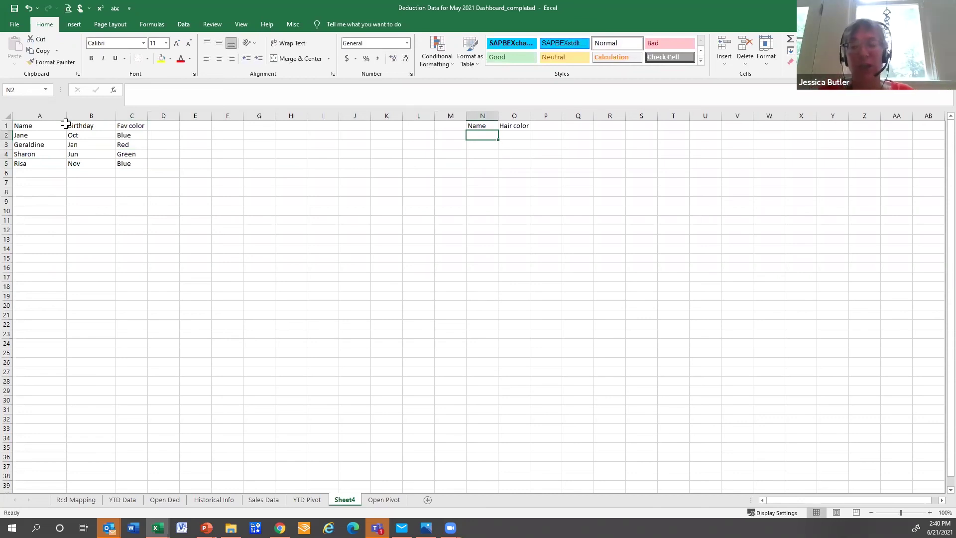
{"action": "type", "text": "Jane"}
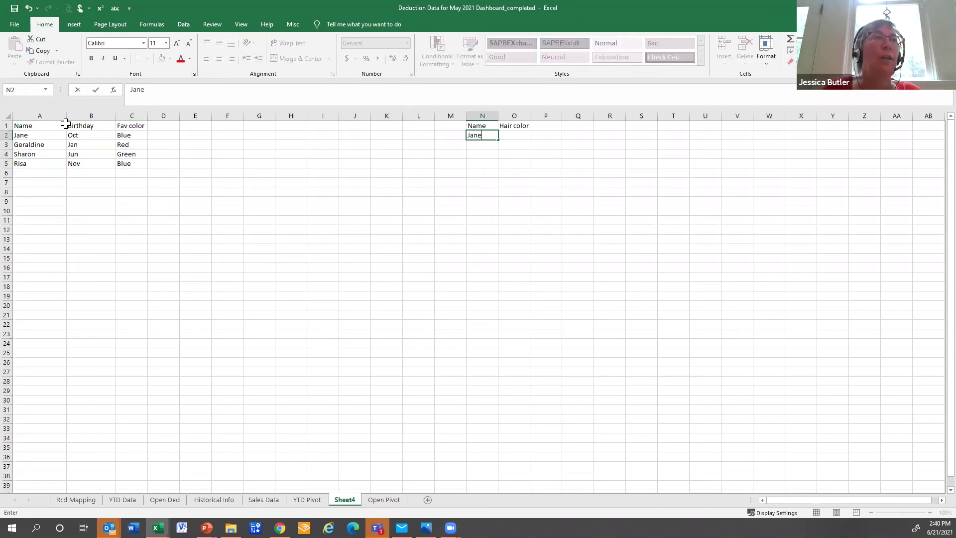
{"action": "key", "text": "Return"}
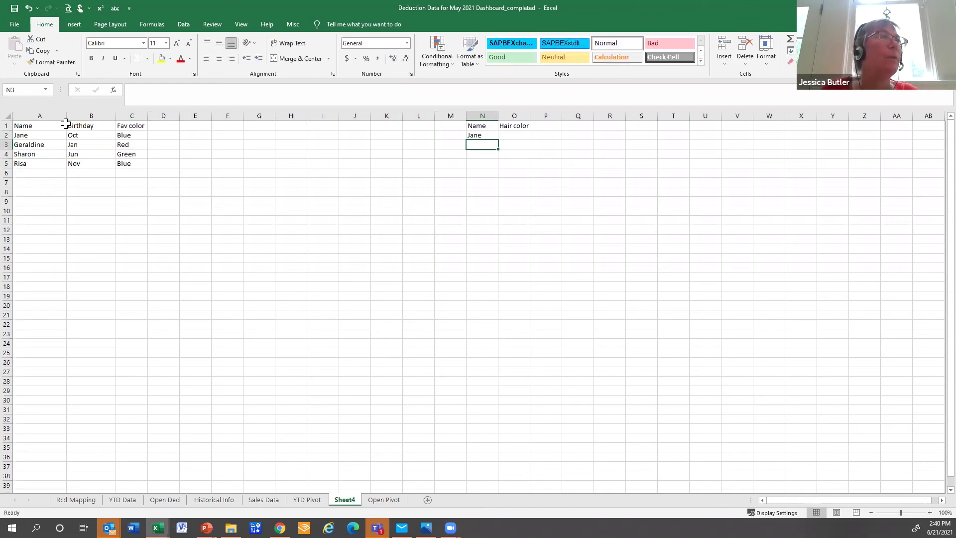
{"action": "type", "text": "Risa"}
{"action": "key", "text": "Return"}
{"action": "type", "text": "Sharon"}
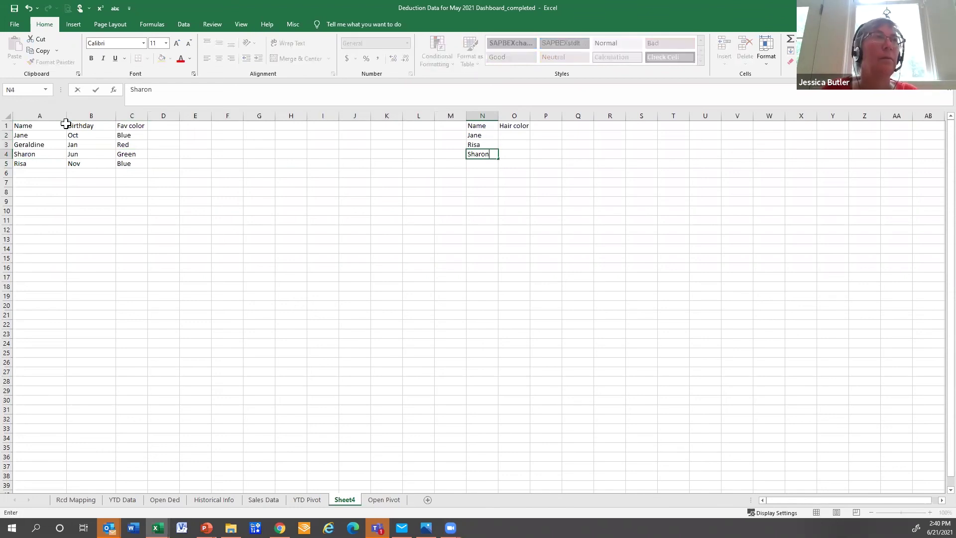
{"action": "key", "text": "Return"}
{"action": "type", "text": "Ju"}
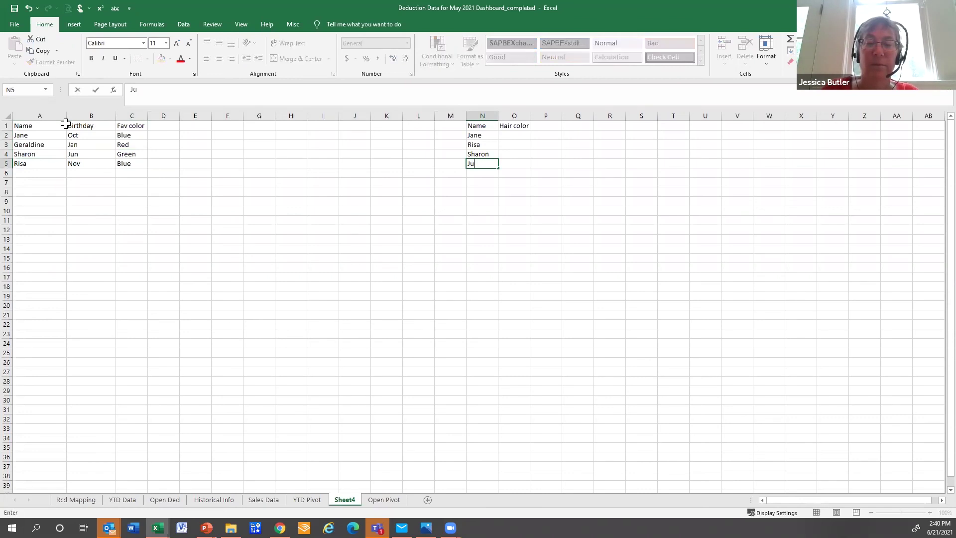
{"action": "type", "text": "lie"}
Fill row 6 of the first table with a fifth person's first name, birthday Feb and favorite color Pink.
{"action": "key", "text": "Left"}
{"action": "key", "text": "Left"}
{"action": "key", "text": "Left"}
{"action": "key", "text": "Left"}
{"action": "key", "text": "Left"}
{"action": "key", "text": "Left"}
{"action": "key", "text": "Left"}
{"action": "key", "text": "Left"}
{"action": "key", "text": "Left"}
{"action": "key", "text": "Left"}
{"action": "key", "text": "Left"}
{"action": "key", "text": "Left"}
{"action": "key", "text": "Left"}
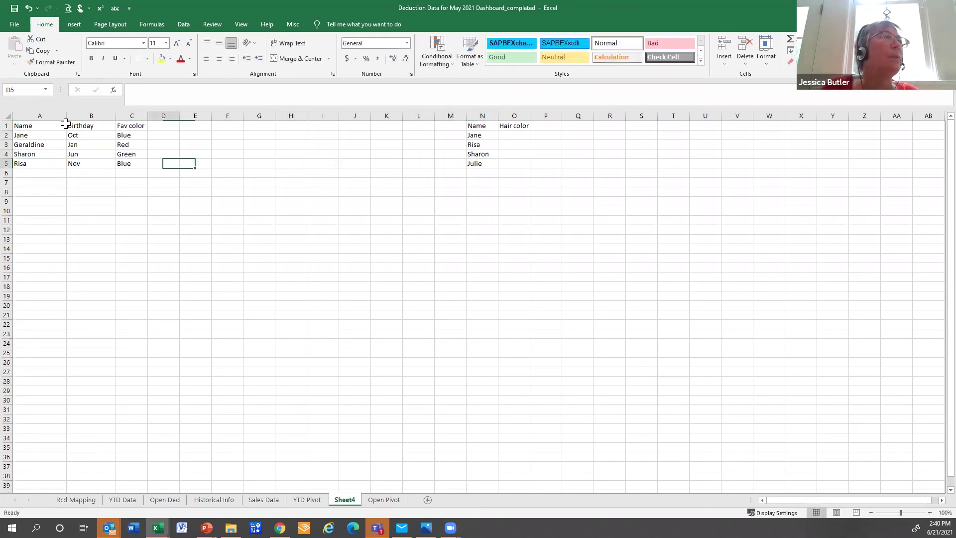
{"action": "key", "text": "Down"}
{"action": "type", "text": "Karen"}
{"action": "key", "text": "Tab"}
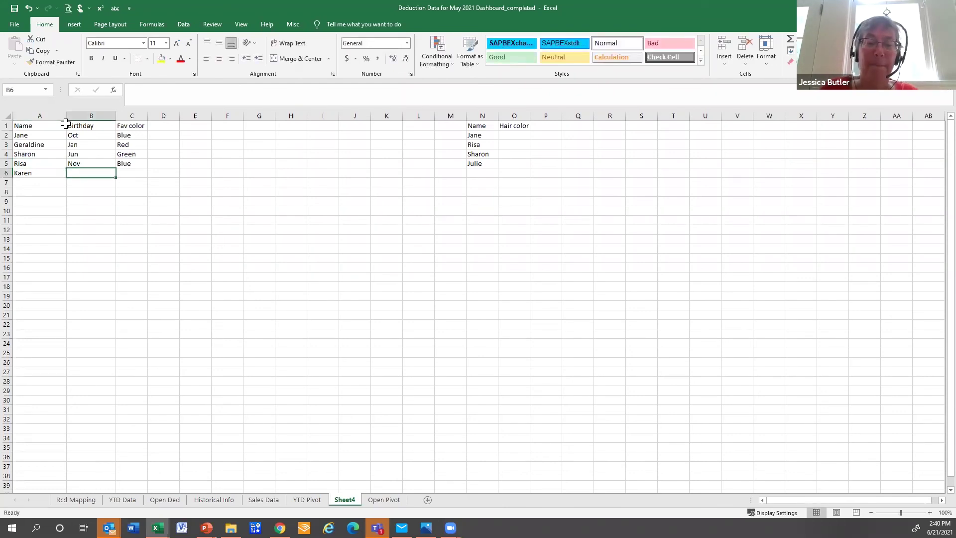
{"action": "type", "text": "Feb"}
{"action": "key", "text": "Tab"}
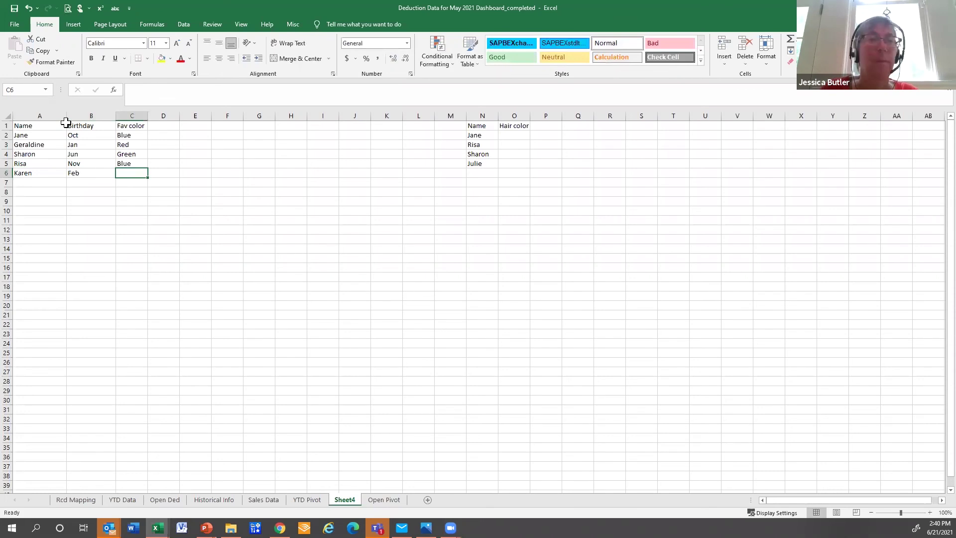
{"action": "type", "text": "Pink"}
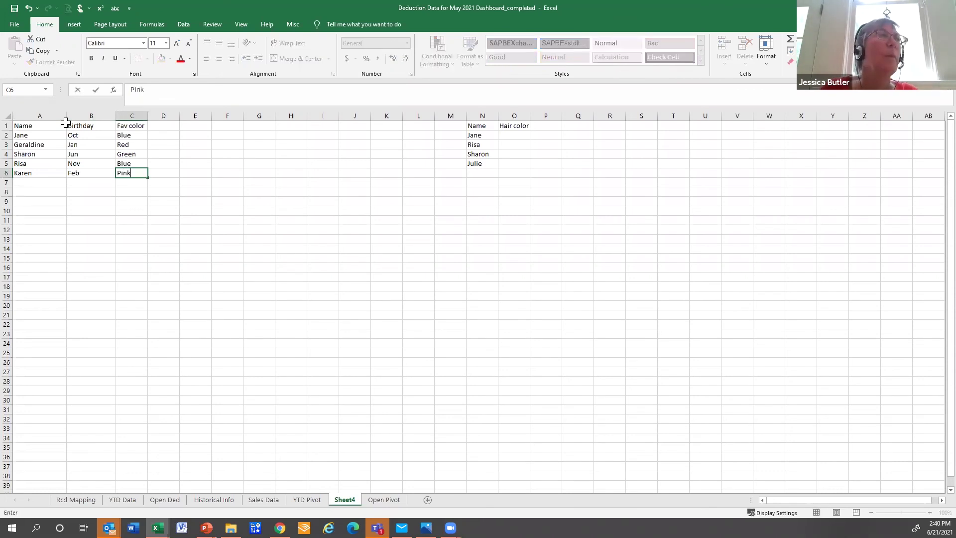
{"action": "key", "text": "Tab"}
Fill the second table's Hair color cells O2:O5 with Red, Blonde, Brown and Black.
{"action": "key", "text": "Tab"}
{"action": "key", "text": "Tab"}
{"action": "key", "text": "Tab"}
{"action": "key", "text": "Tab"}
{"action": "key", "text": "Tab"}
{"action": "key", "text": "Tab"}
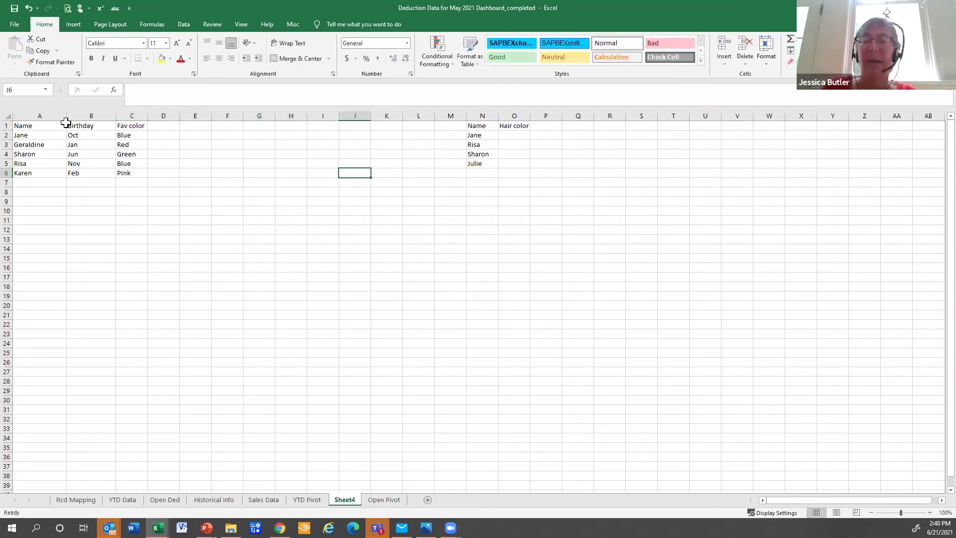
{"action": "key", "text": "Up"}
{"action": "key", "text": "Up"}
{"action": "key", "text": "Up"}
{"action": "key", "text": "Up"}
{"action": "key", "text": "Right"}
{"action": "key", "text": "Right"}
{"action": "key", "text": "Right"}
{"action": "key", "text": "Right"}
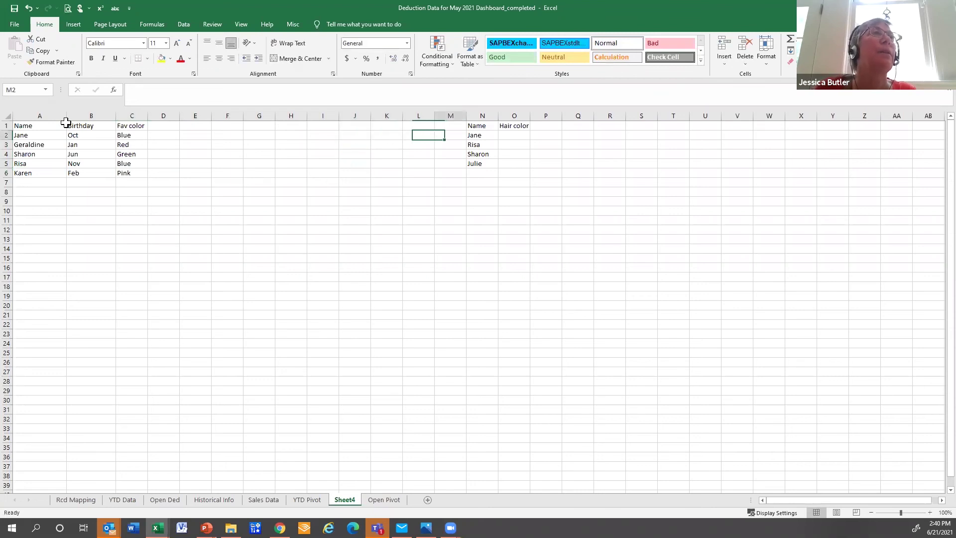
{"action": "key", "text": "Right"}
{"action": "type", "text": "Red"}
{"action": "key", "text": "Return"}
{"action": "type", "text": "B"}
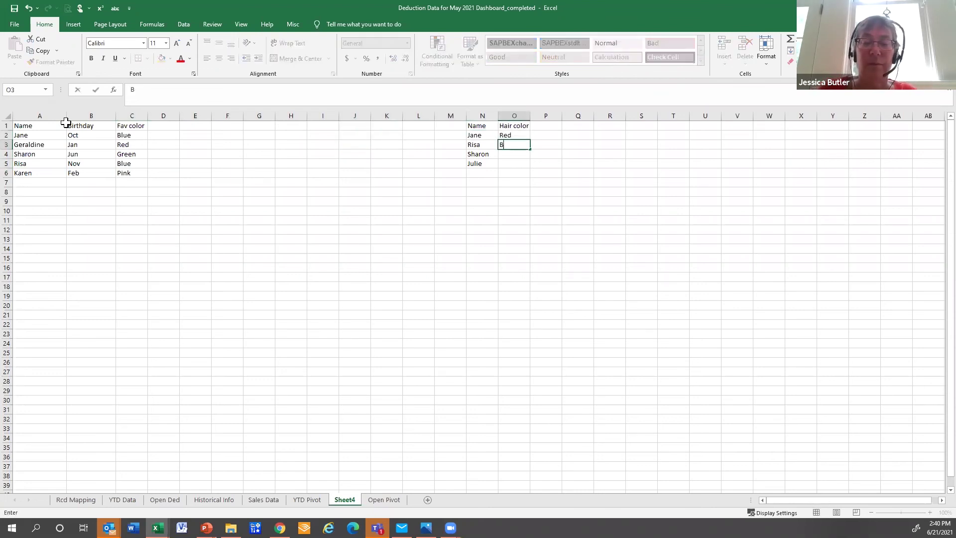
{"action": "type", "text": "londe"}
{"action": "key", "text": "Return"}
{"action": "type", "text": "Brown"}
{"action": "key", "text": "Return"}
{"action": "type", "text": "Black"}
{"action": "left_click", "coordinate": [71, 143]}
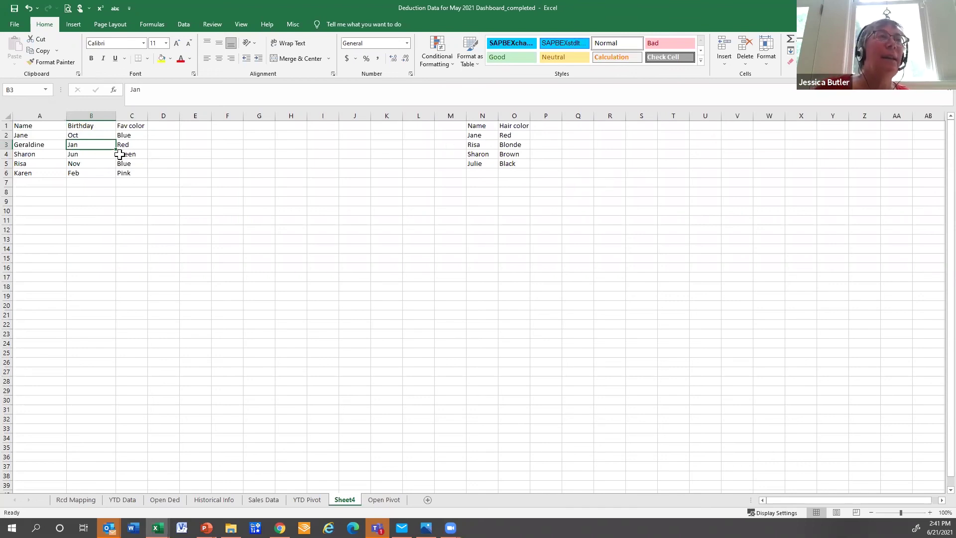
Review the reason code mapping on the Rcd Mapping sheet for comparison and return to Sheet4.
{"action": "left_click", "coordinate": [39, 136]}
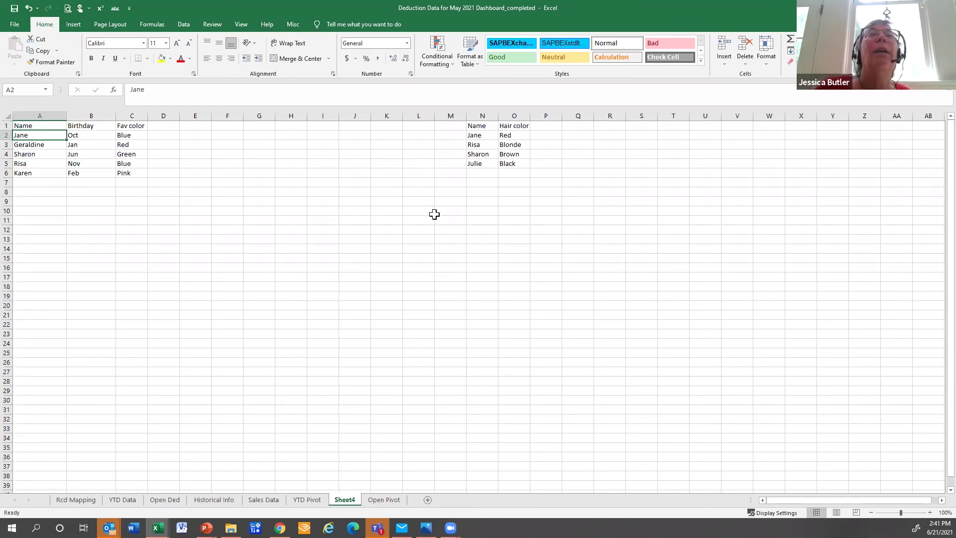
{"action": "left_click", "coordinate": [76, 500]}
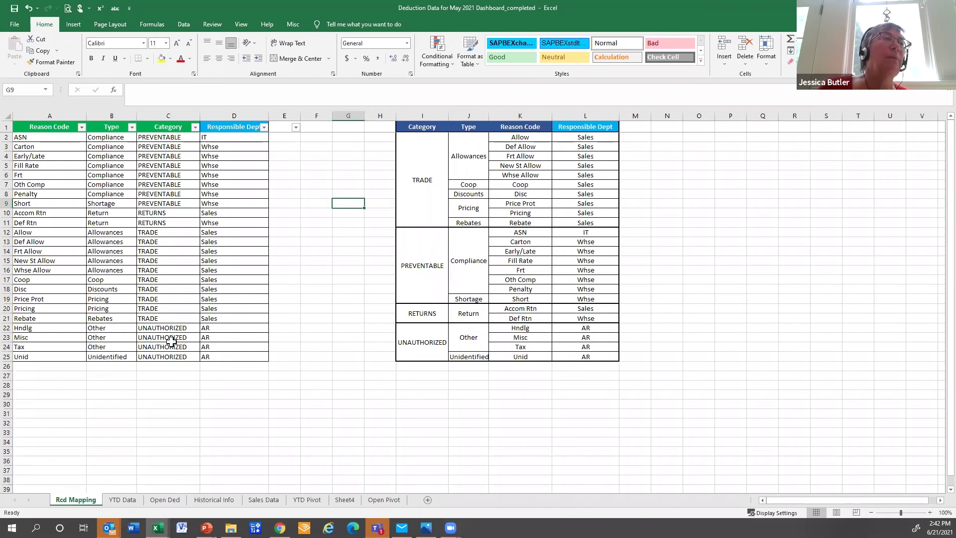
{"action": "left_click", "coordinate": [343, 499]}
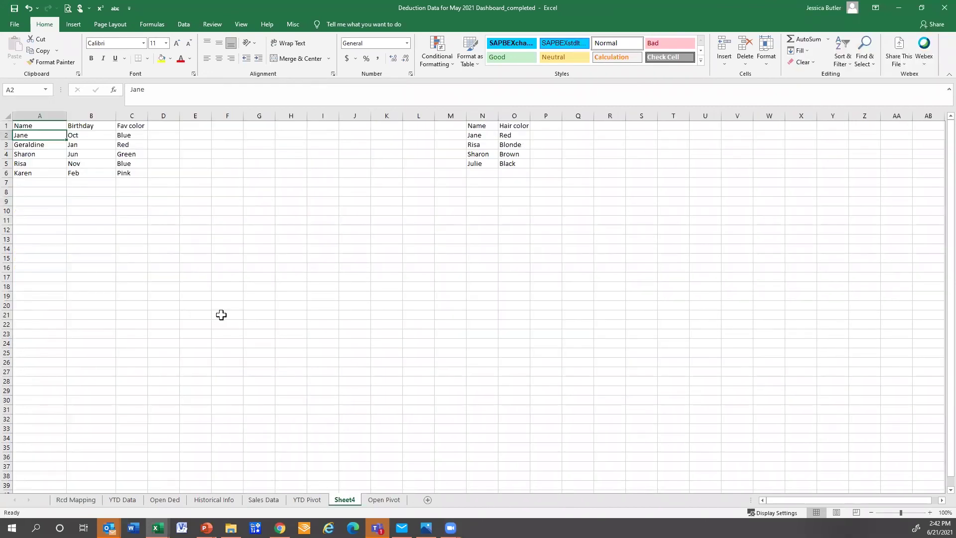
Widen column D and add the header Hair Color in D1 of the first table.
{"action": "left_click_drag", "start_coordinate": [180, 115], "coordinate": [210, 119]}
{"action": "left_click", "coordinate": [183, 125]}
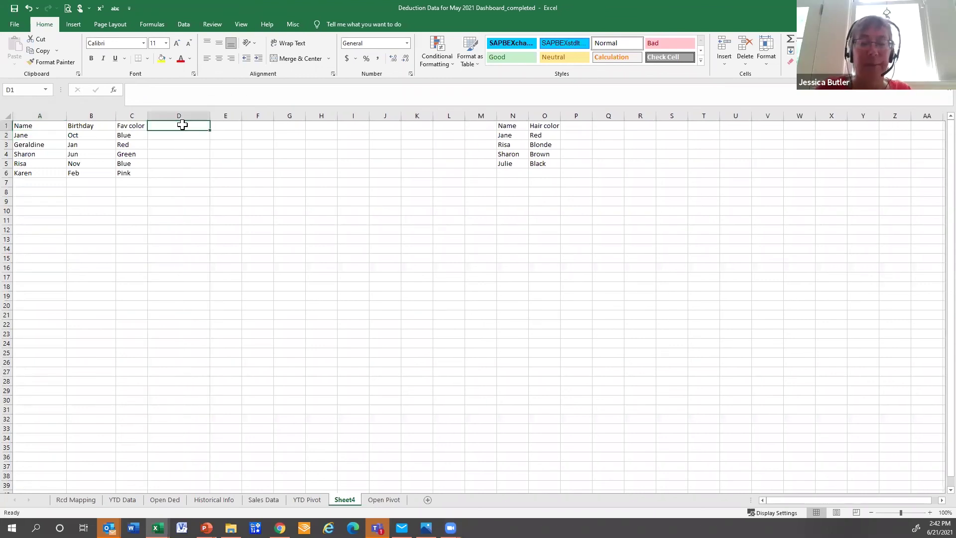
{"action": "type", "text": "HI"}
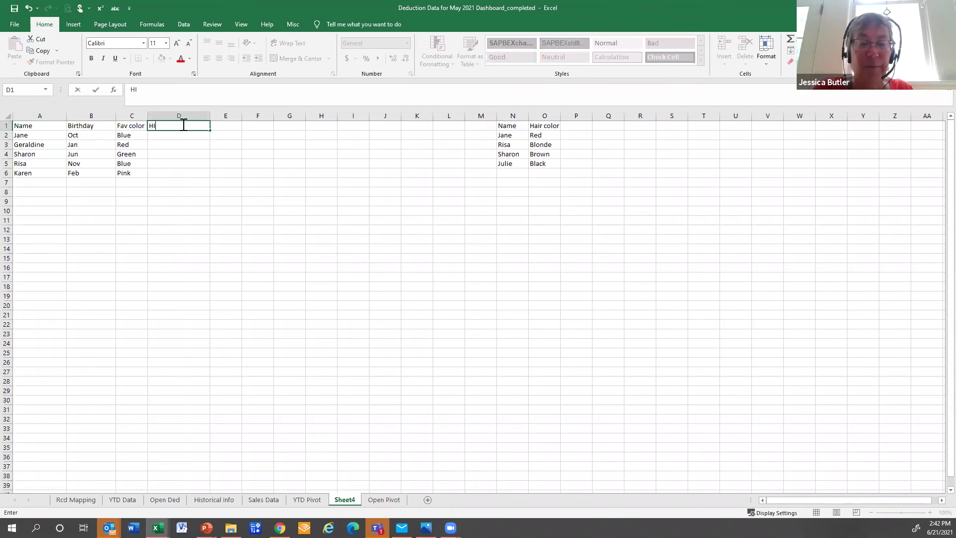
{"action": "key", "text": "BackSpace"}
{"action": "key", "text": "BackSpace"}
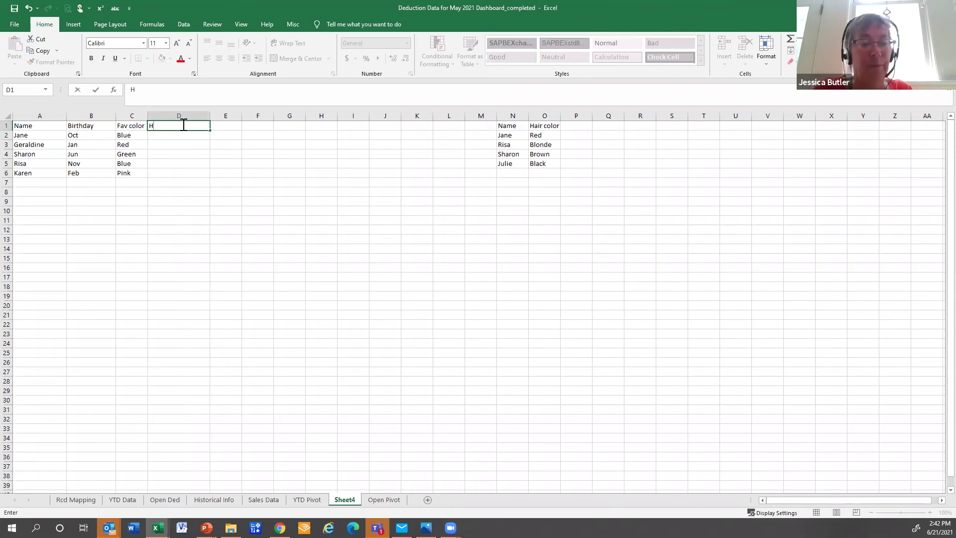
{"action": "type", "text": "air Color"}
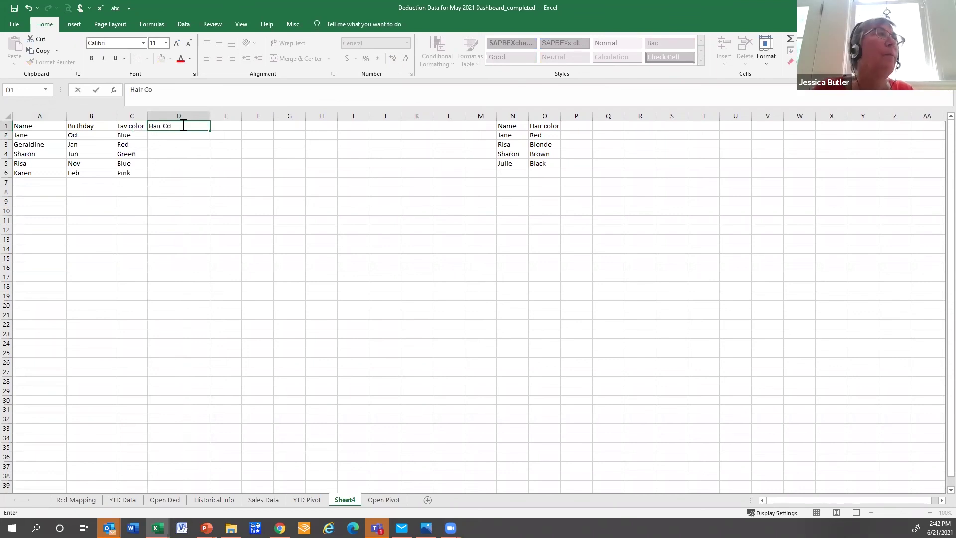
{"action": "left_click", "coordinate": [223, 230]}
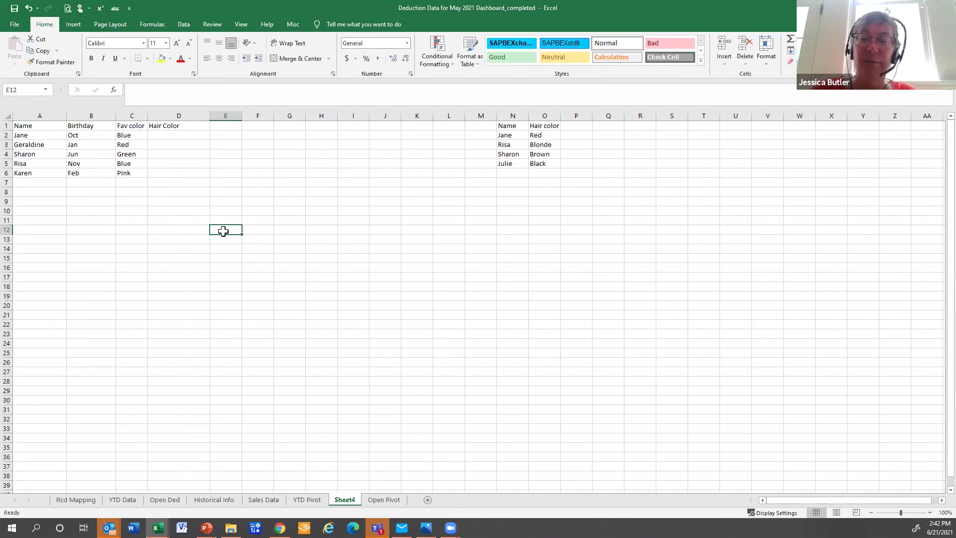
{"action": "type", "text": "("}
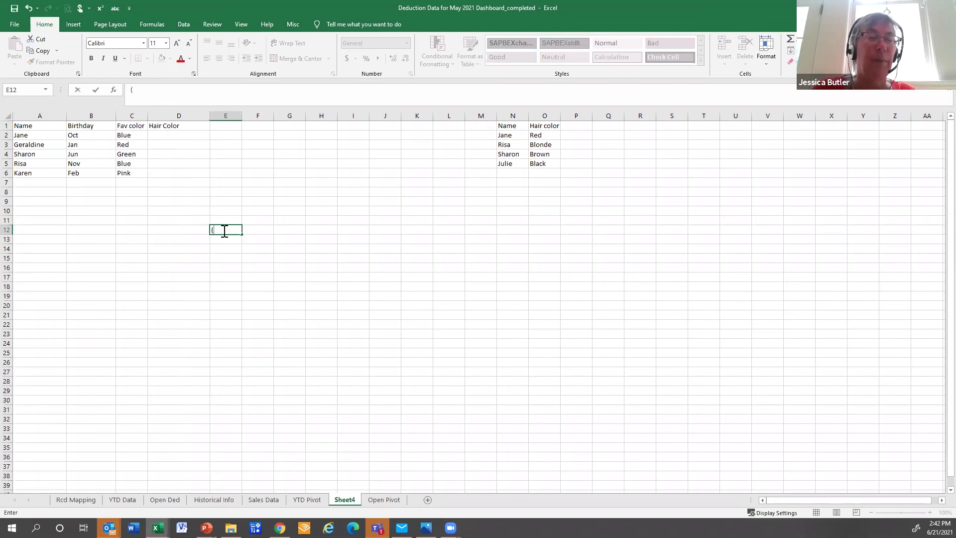
{"action": "type", "text": "what should I match, where should"}
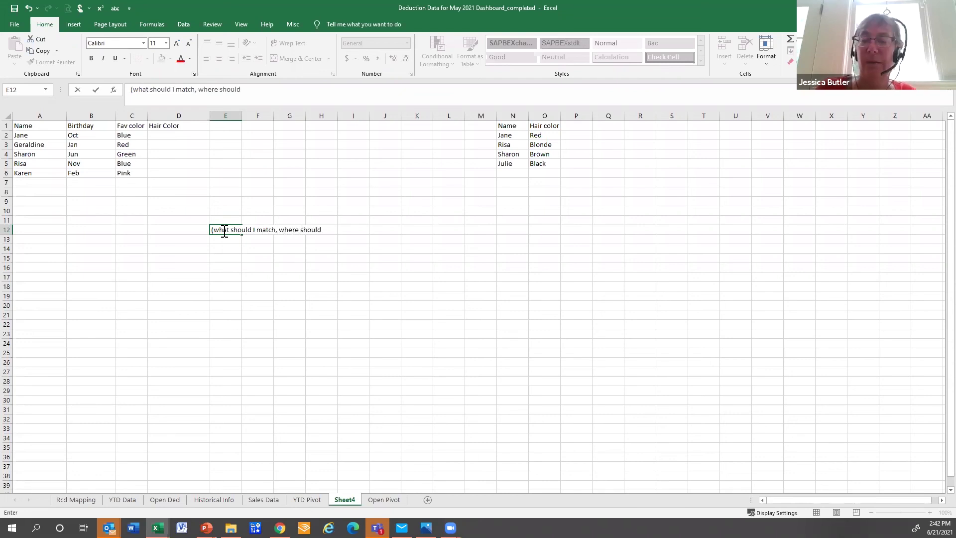
{"action": "left_click", "coordinate": [225, 231]}
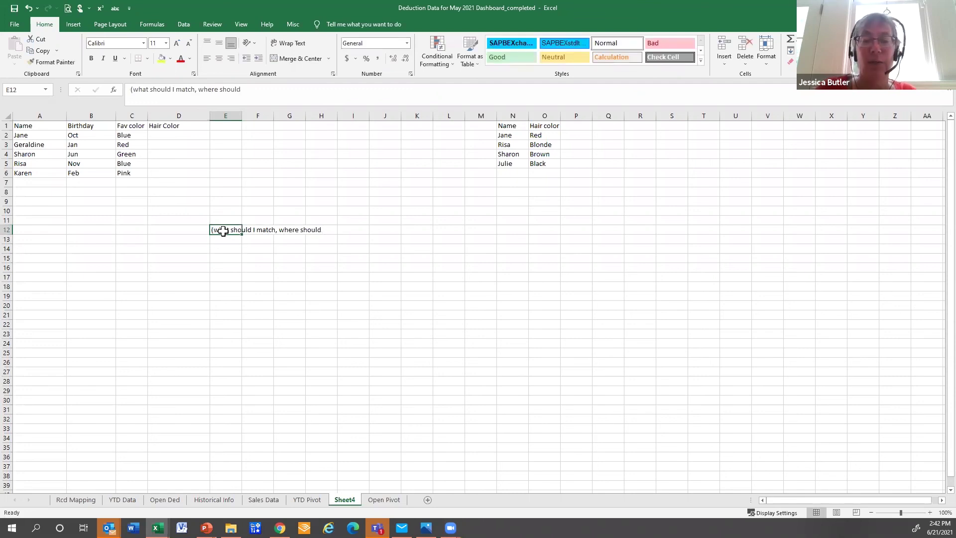
Write the lookup questions "What am I looking for" in E12 and "Where should I look" in E13.
{"action": "type", "text": "What am I looking for"}
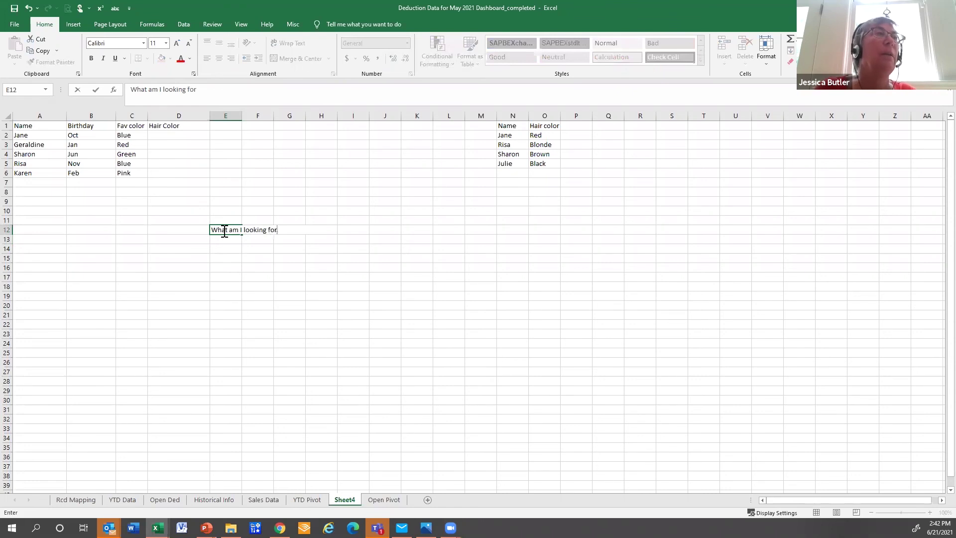
{"action": "key", "text": "Return"}
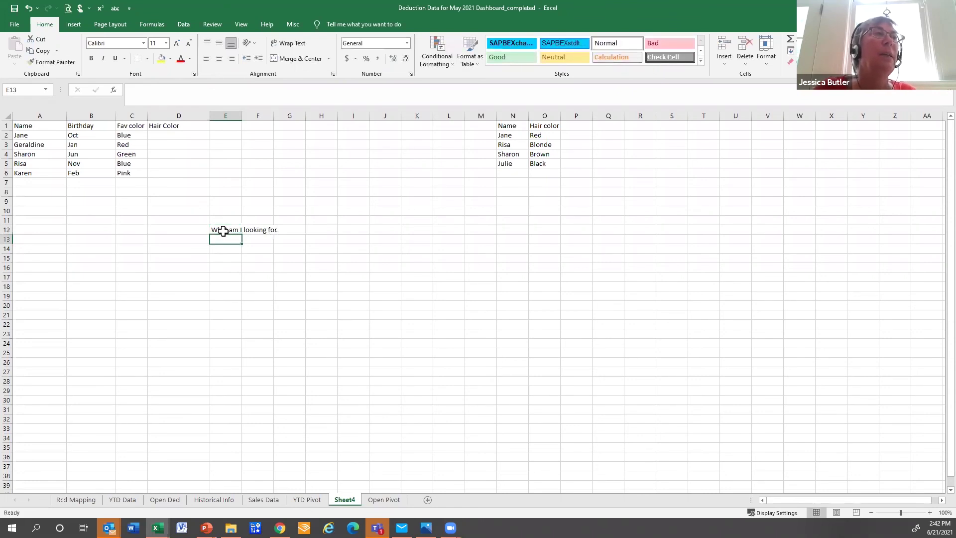
{"action": "type", "text": "Where should I look"}
{"action": "key", "text": "Return"}
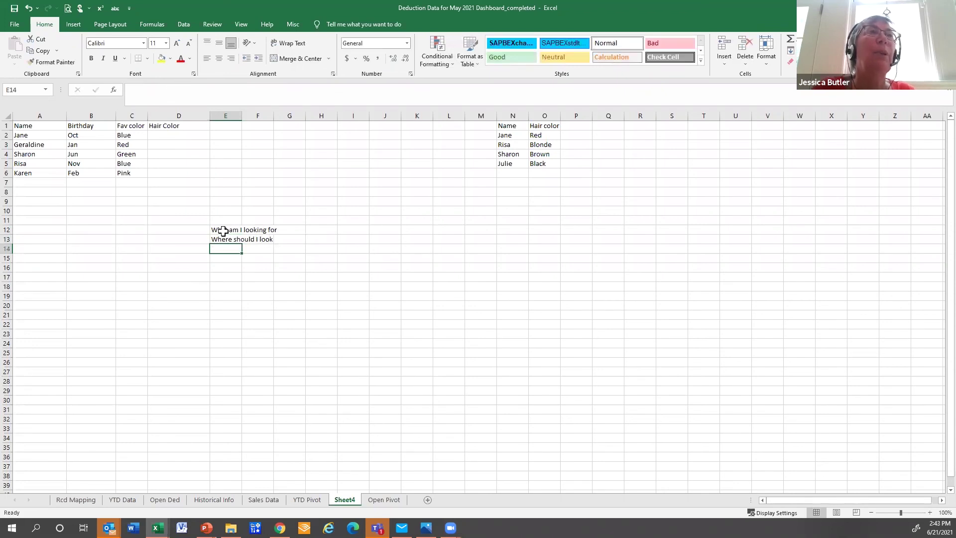
Add "If I find it, what field should I bring back" in E14 and "Does it need to be an exact match?" in E15.
{"action": "type", "text": "If I find it, what fie"}
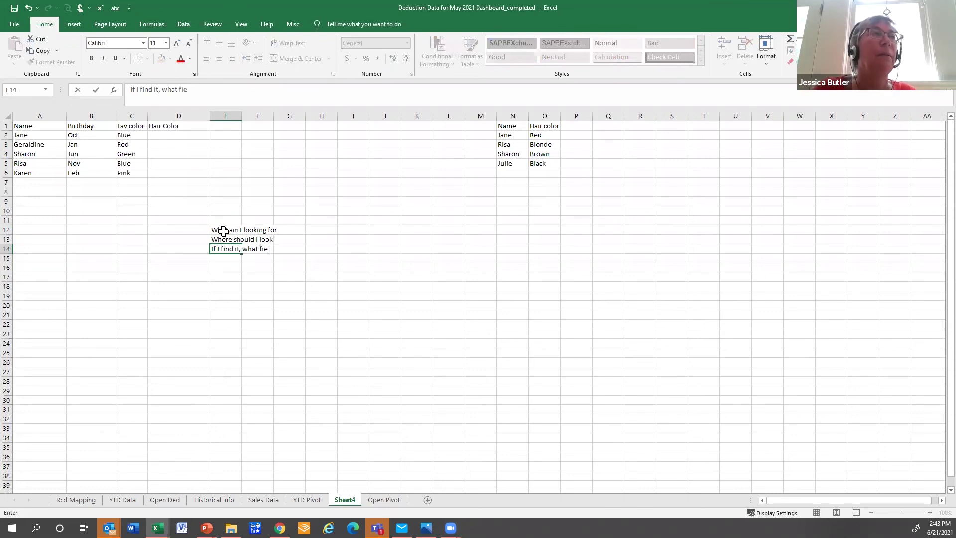
{"action": "type", "text": "ld should I bring back"}
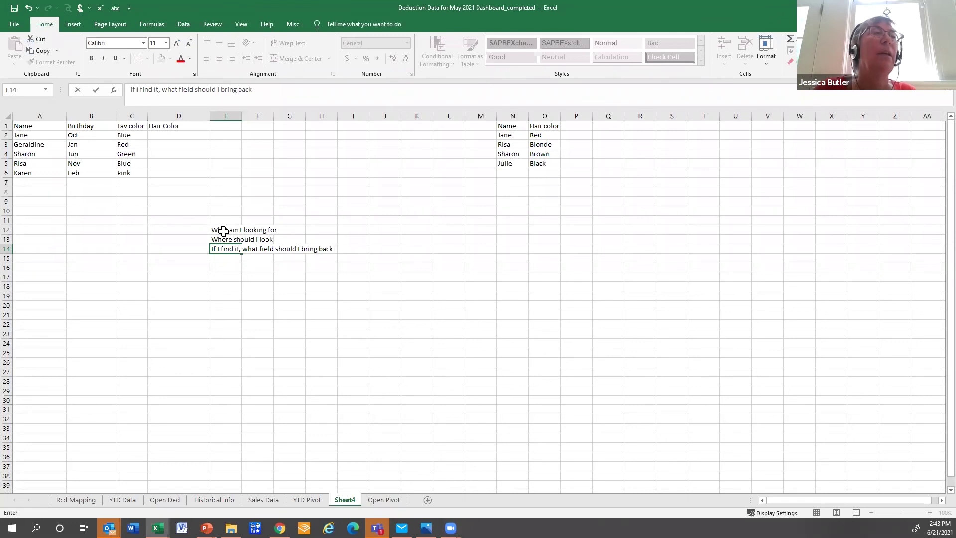
{"action": "key", "text": "Return"}
{"action": "type", "text": "D"}
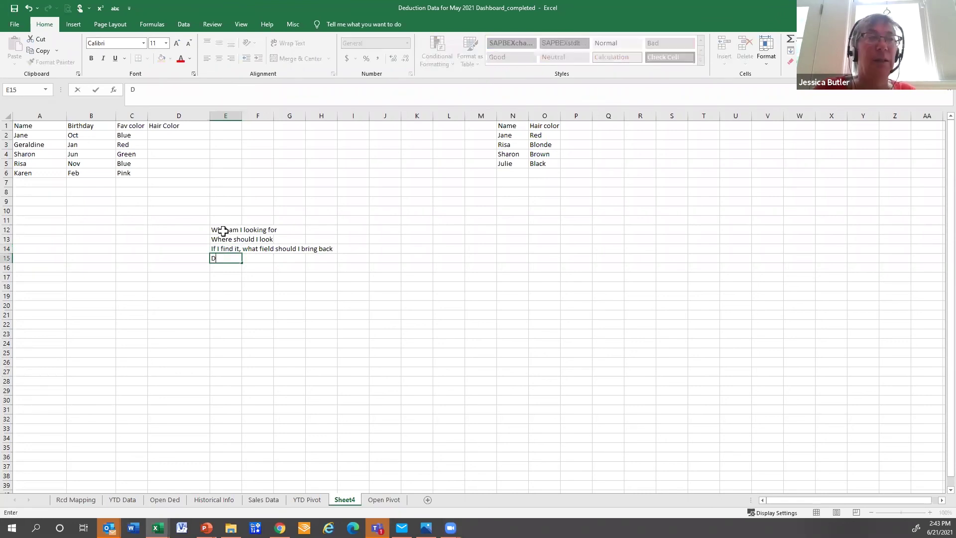
{"action": "type", "text": "oes it ne"}
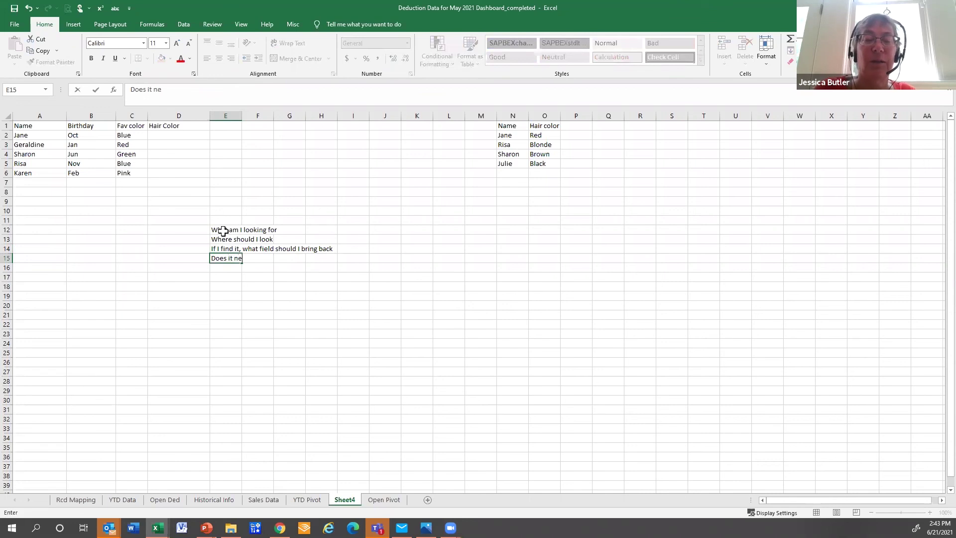
{"action": "type", "text": "ed to be an exact match?"}
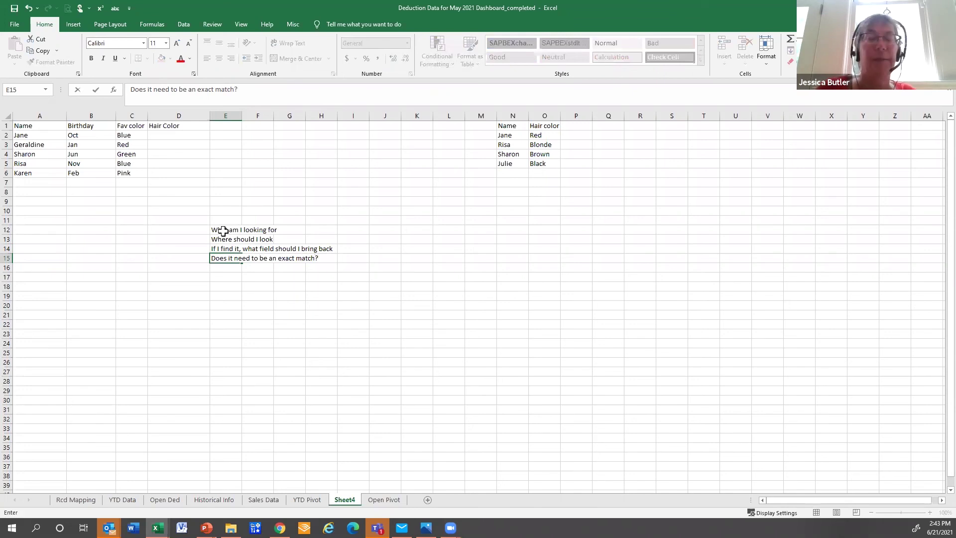
Add a question mark to the end of the lookup questions in E12, E13 and E14.
{"action": "key", "text": "Up"}
{"action": "key", "text": "Up"}
{"action": "key", "text": "Up"}
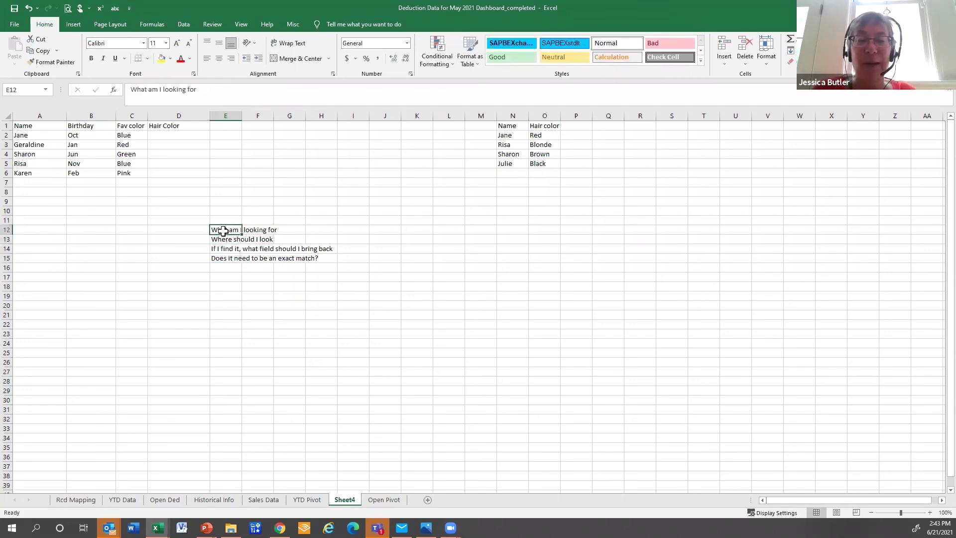
{"action": "key", "text": "F2"}
{"action": "type", "text": "?"}
{"action": "key", "text": "Return"}
{"action": "key", "text": "F2"}
{"action": "type", "text": "?"}
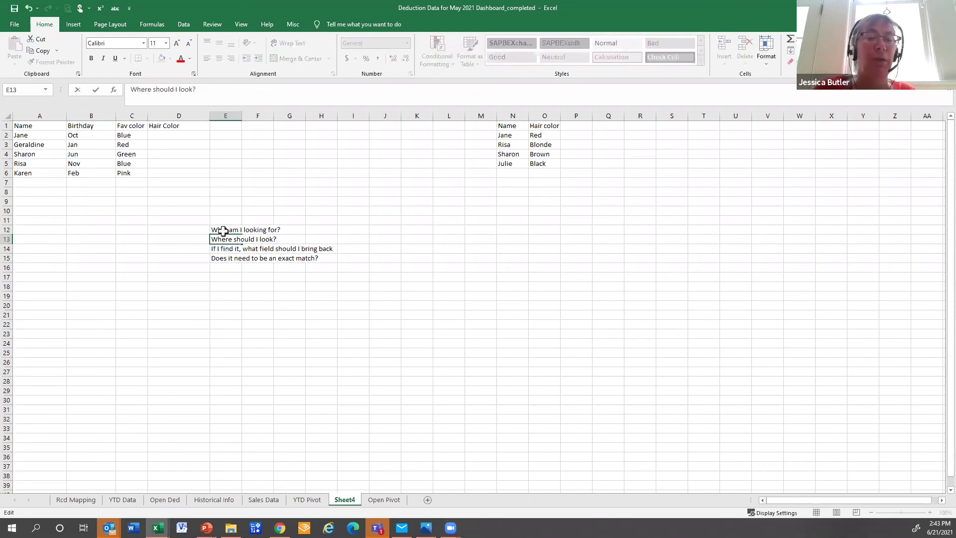
{"action": "key", "text": "Return"}
{"action": "key", "text": "F2"}
{"action": "type", "text": "?"}
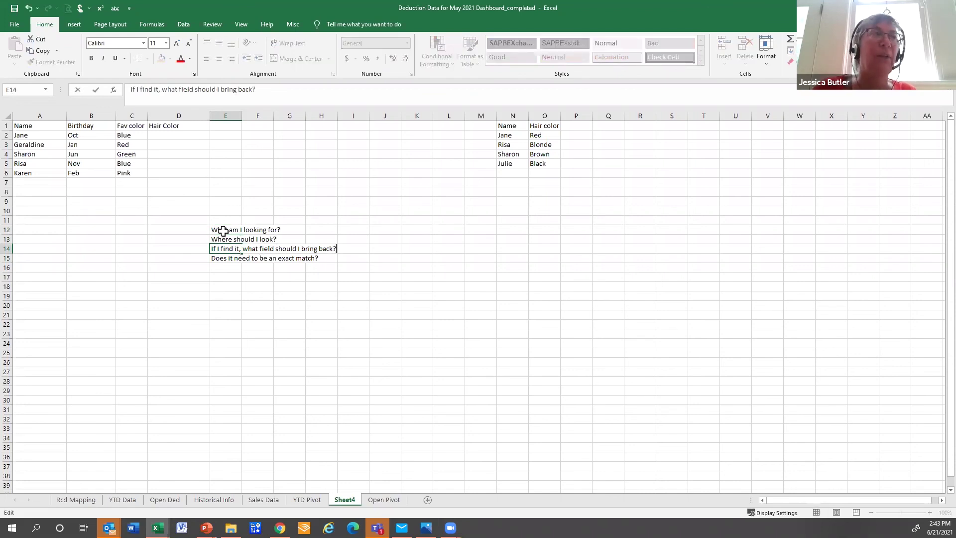
{"action": "key", "text": "Return"}
{"action": "left_click_drag", "start_coordinate": [223, 231], "coordinate": [224, 257]}
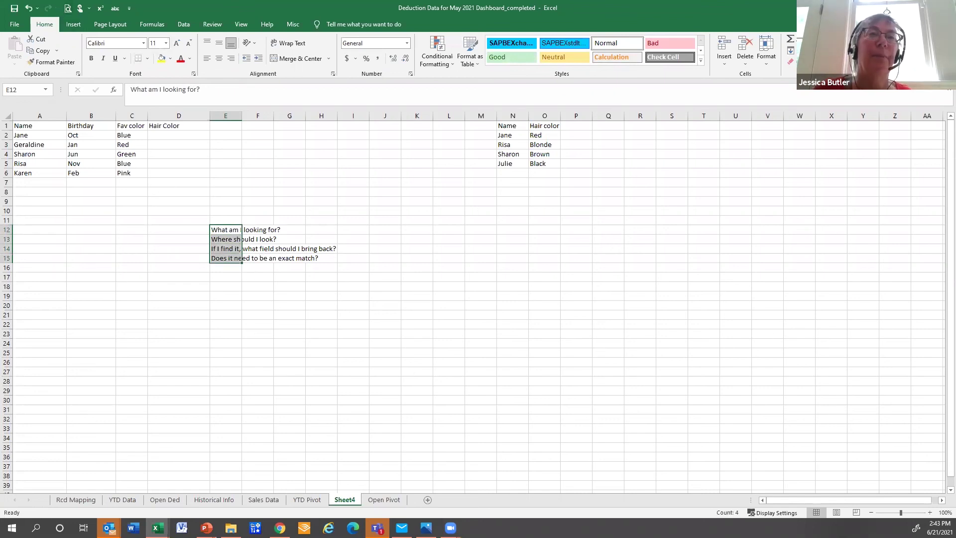
Start a VLOOKUP formula in D2 with the name in A2 as the lookup value.
{"action": "left_click", "coordinate": [930, 513]}
{"action": "left_click", "coordinate": [929, 513]}
{"action": "left_click", "coordinate": [929, 513]}
{"action": "left_click", "coordinate": [304, 391]}
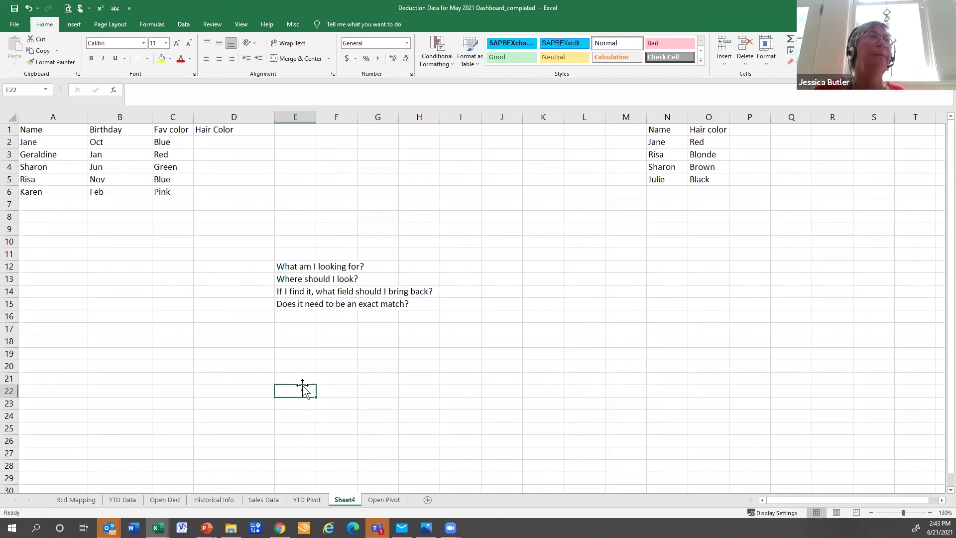
{"action": "left_click", "coordinate": [220, 140]}
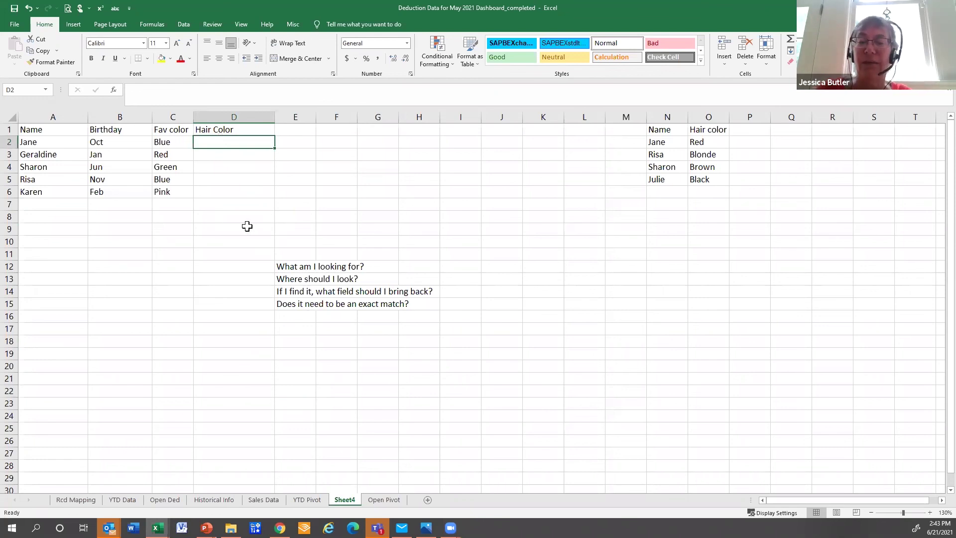
{"action": "type", "text": "=vlook"}
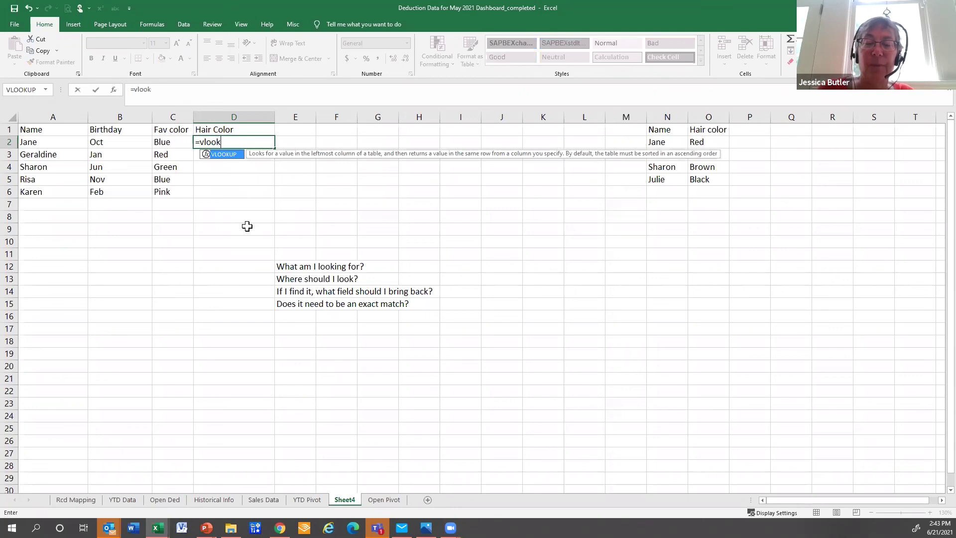
{"action": "type", "text": "up"}
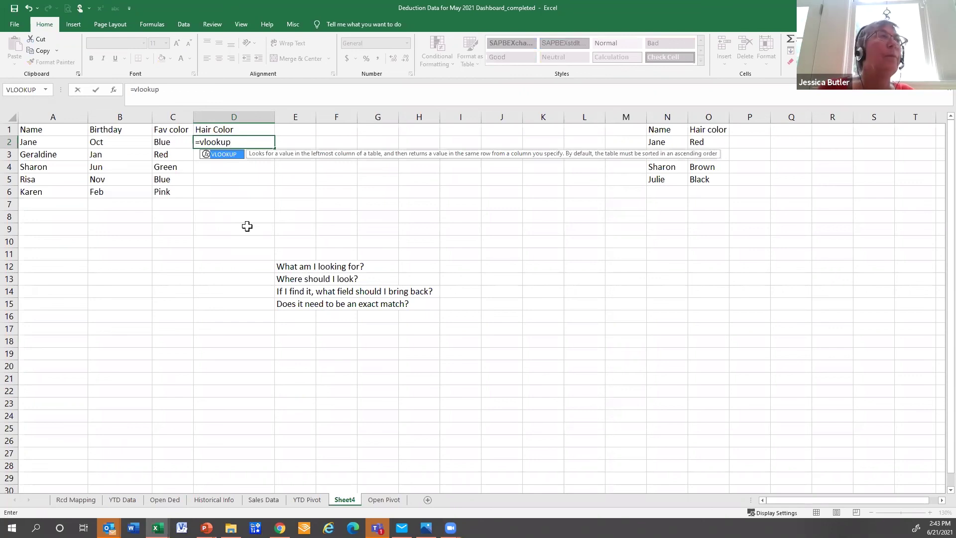
{"action": "type", "text": "("}
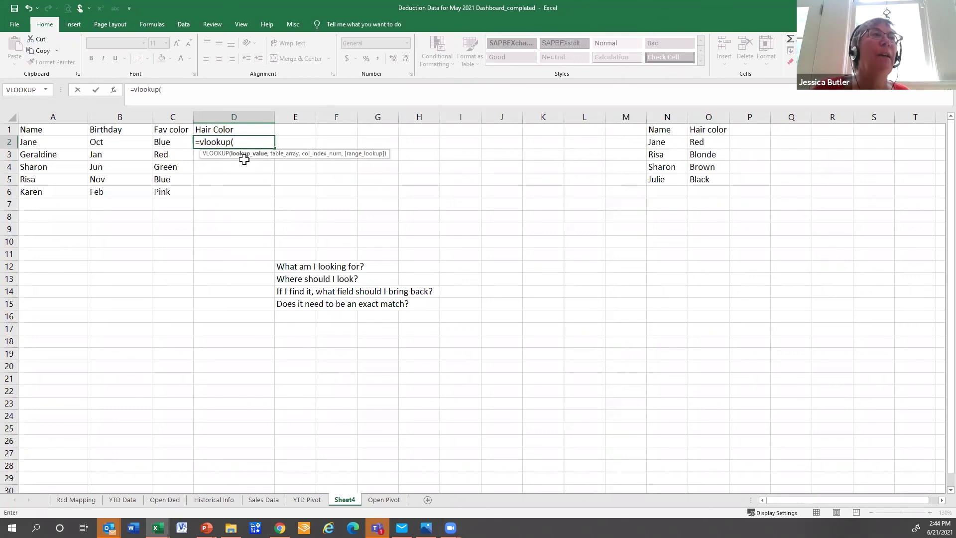
{"action": "left_click", "coordinate": [38, 142]}
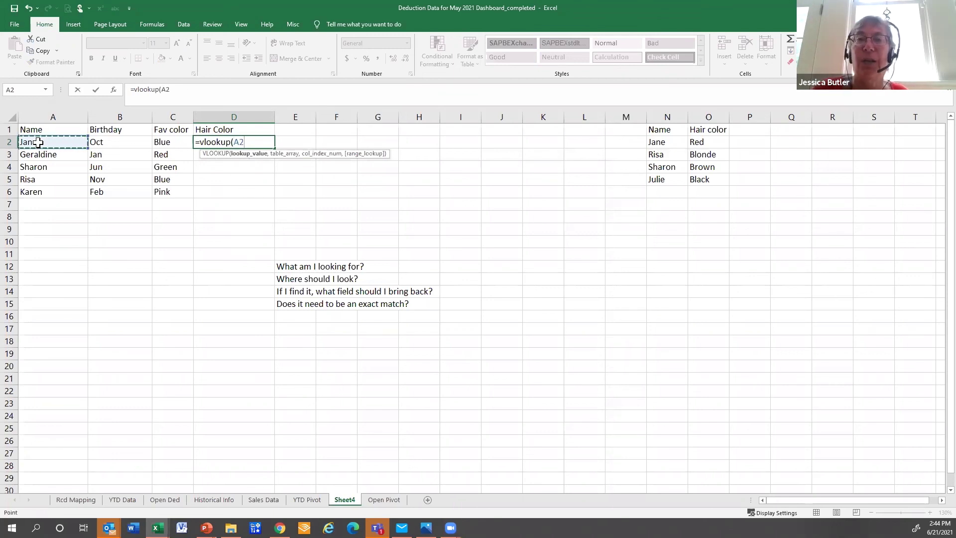
{"action": "type", "text": ","}
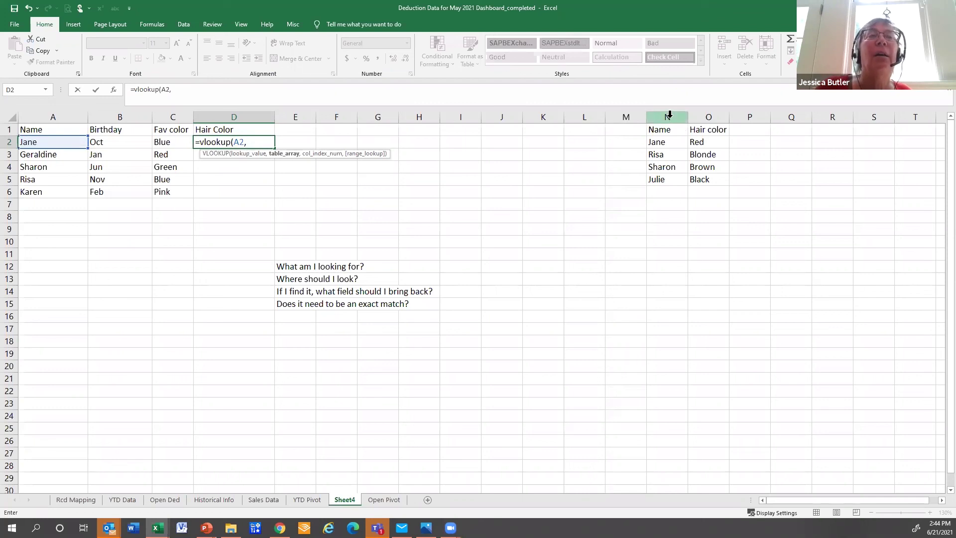
Complete the D2 VLOOKUP with columns N:O as the table array, column index 2 and FALSE for an exact match.
{"action": "left_click_drag", "start_coordinate": [670, 116], "coordinate": [697, 117]}
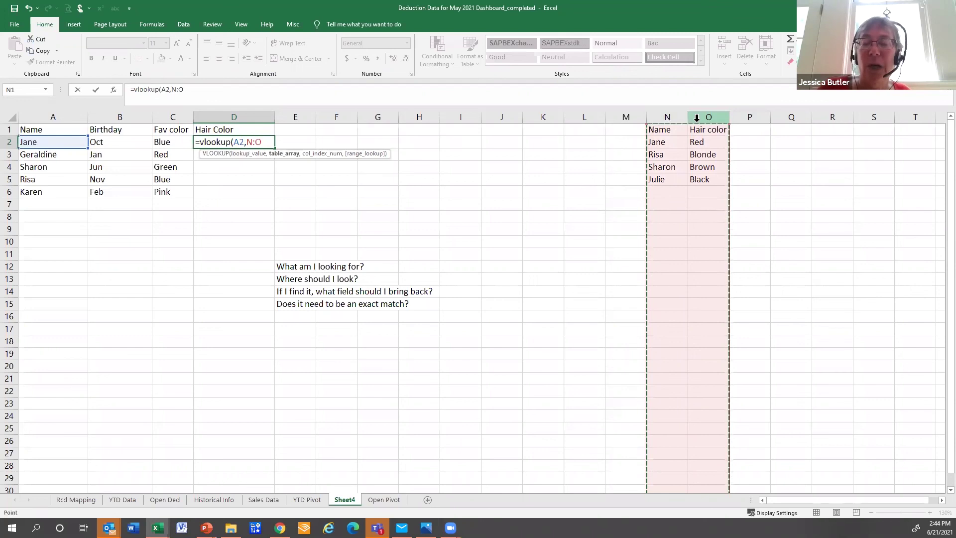
{"action": "type", "text": ","}
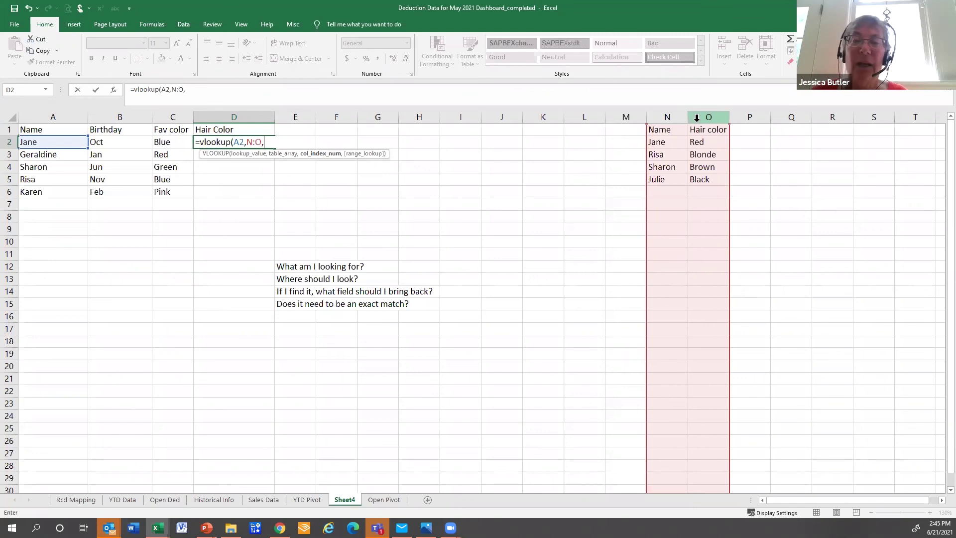
{"action": "type", "text": "2,"}
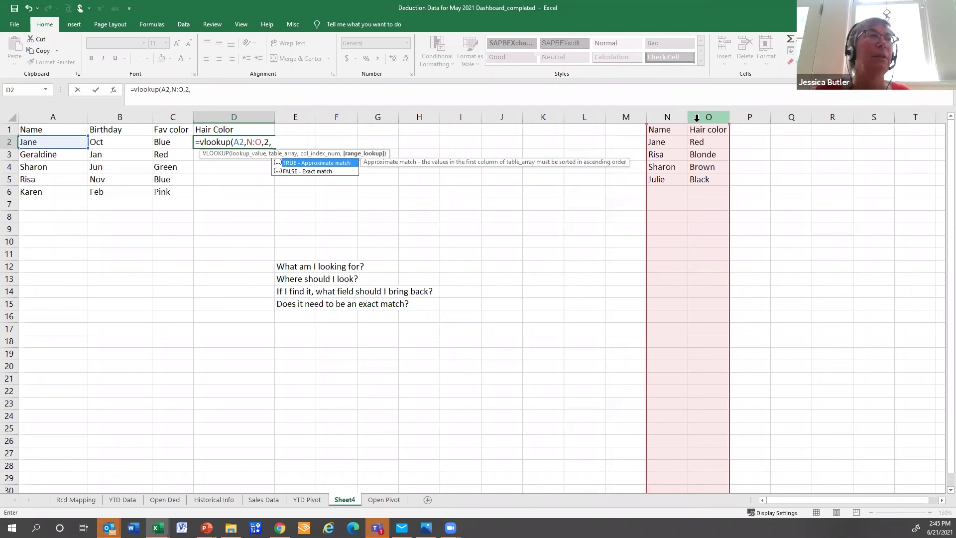
{"action": "type", "text": "false"}
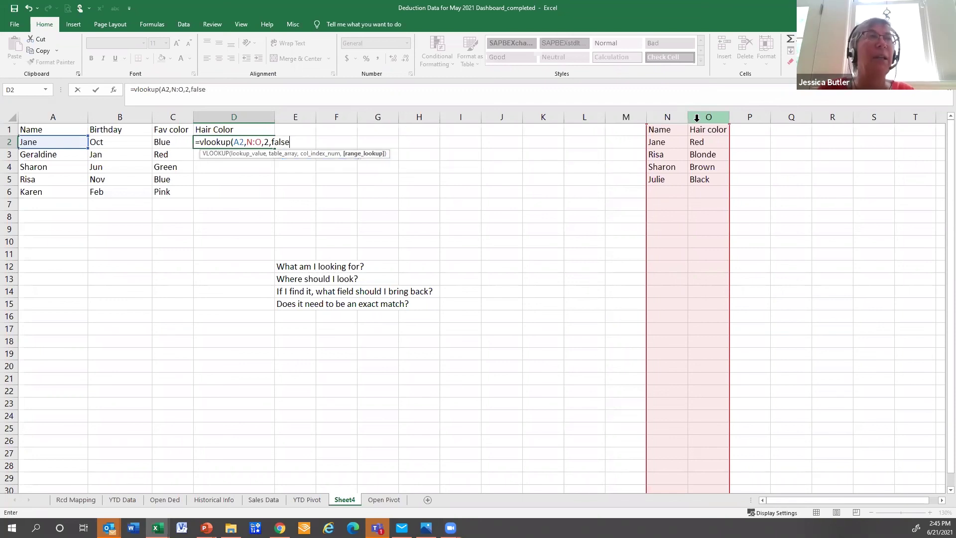
{"action": "type", "text": ")"}
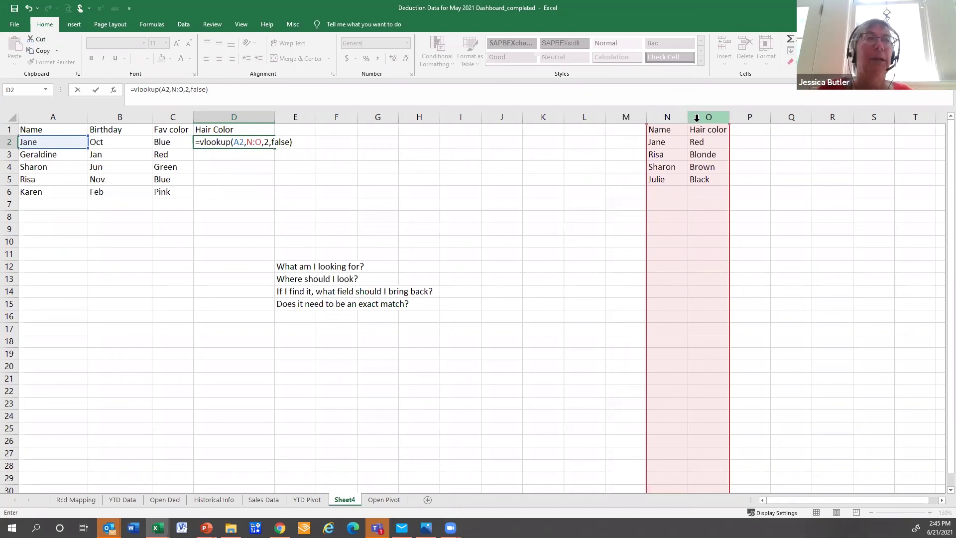
{"action": "key", "text": "Return"}
{"action": "key", "text": "Up"}
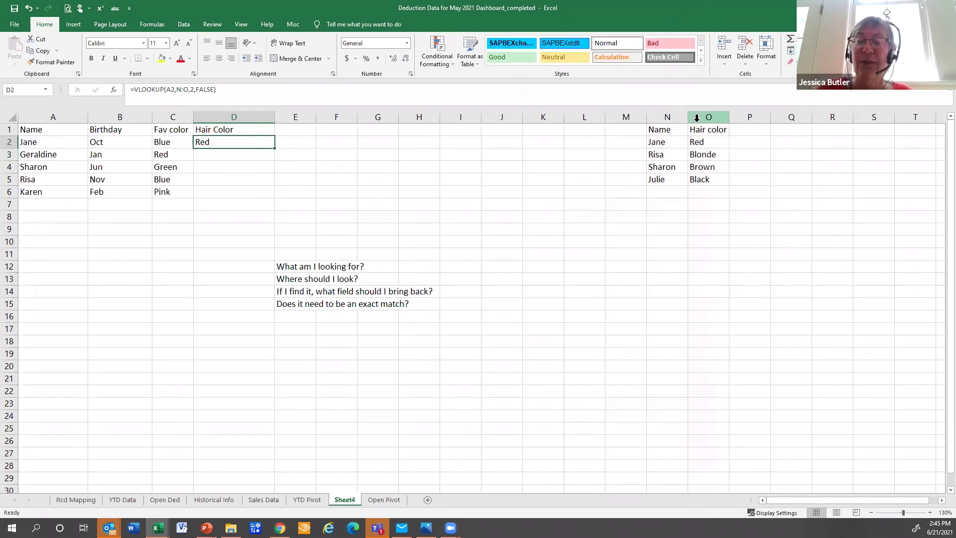
Copy the VLOOKUP formula from D2 into D3:D6 of the Hair Color column.
{"action": "key", "text": "ctrl+c"}
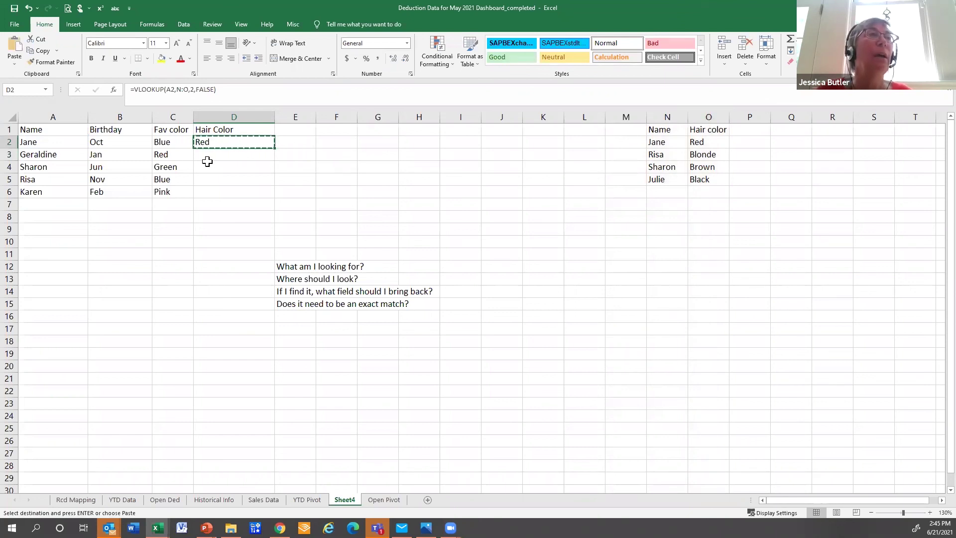
{"action": "left_click_drag", "start_coordinate": [206, 155], "coordinate": [207, 192]}
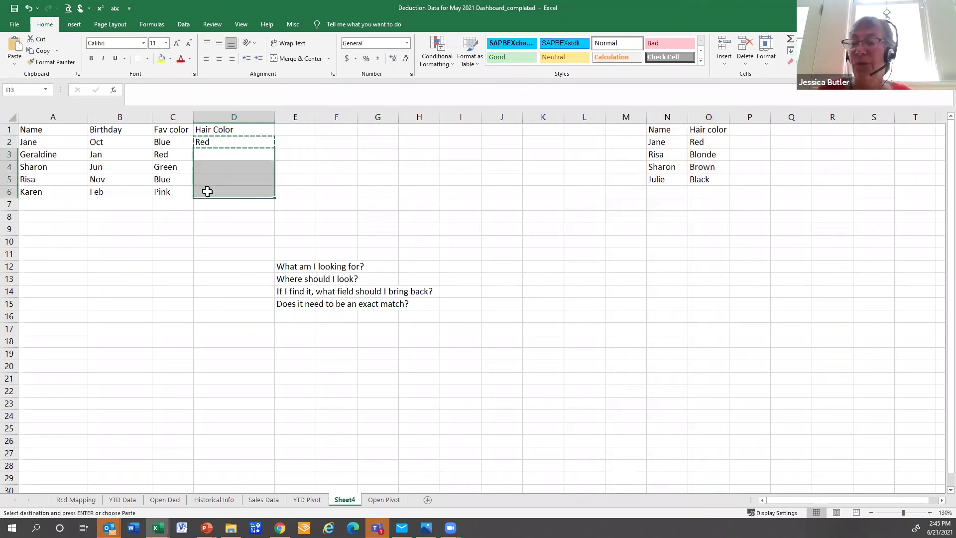
{"action": "key", "text": "Return"}
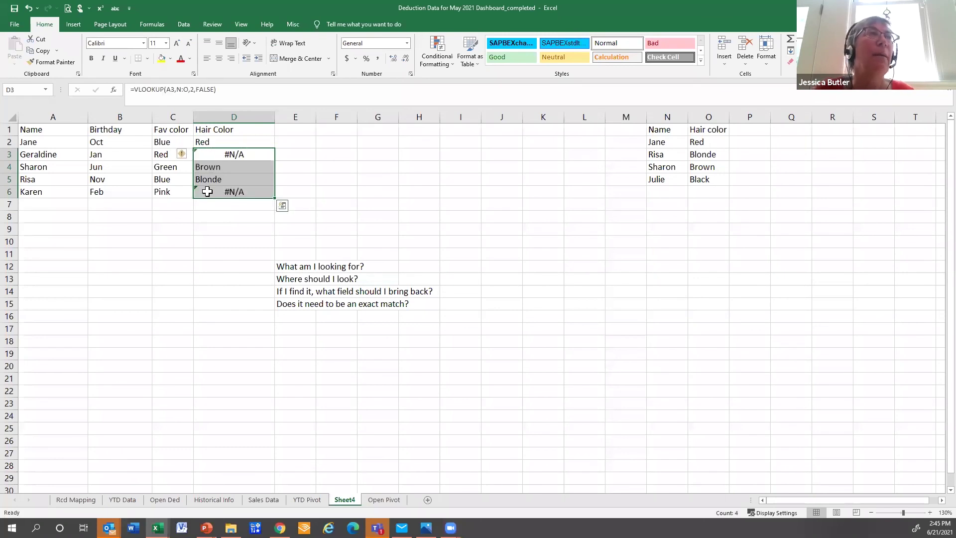
{"action": "left_click", "coordinate": [222, 268]}
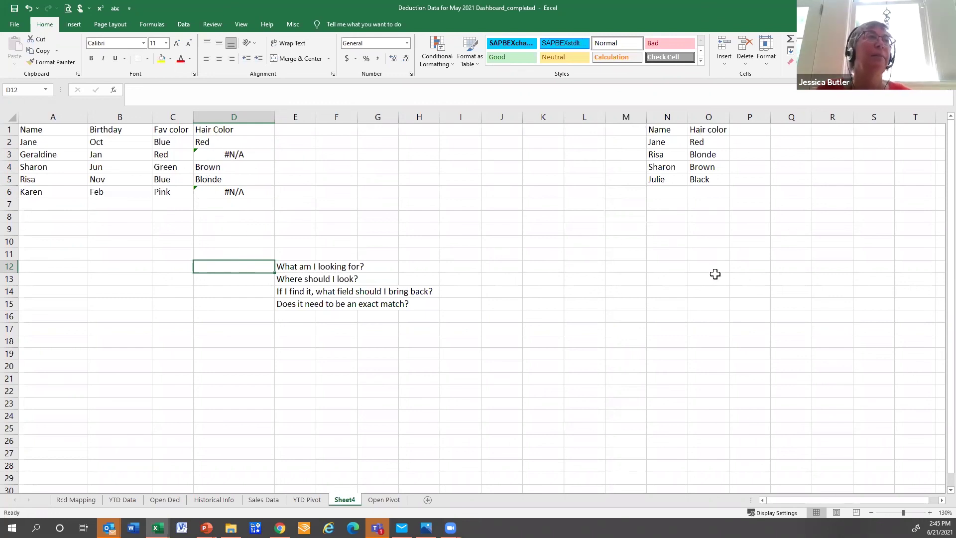
Change the hair color in O2 of the second table to Green.
{"action": "left_click", "coordinate": [700, 142]}
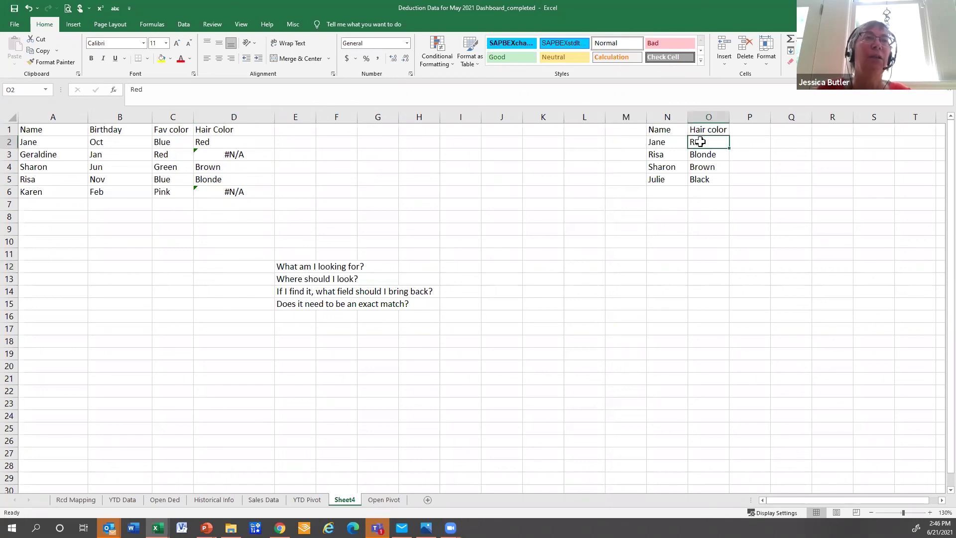
{"action": "type", "text": "Green"}
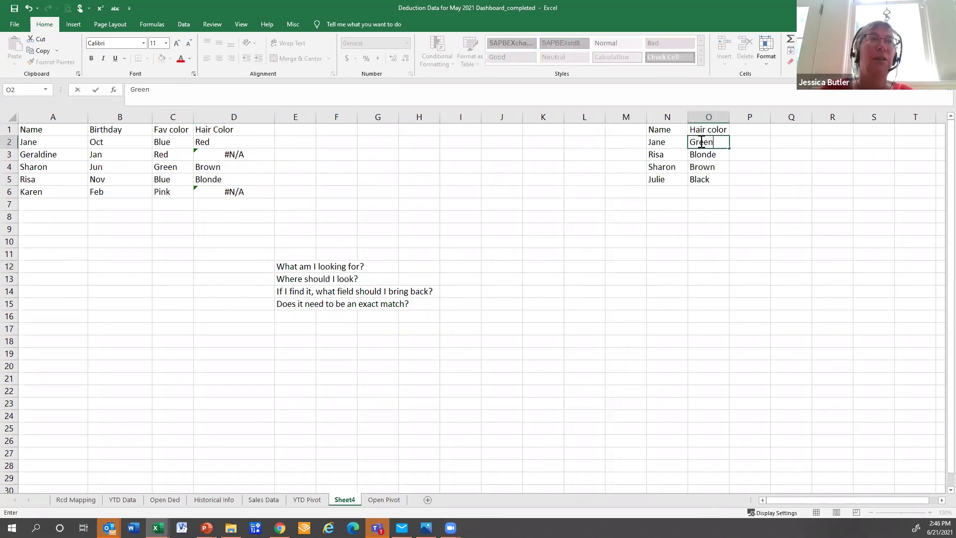
{"action": "key", "text": "Return"}
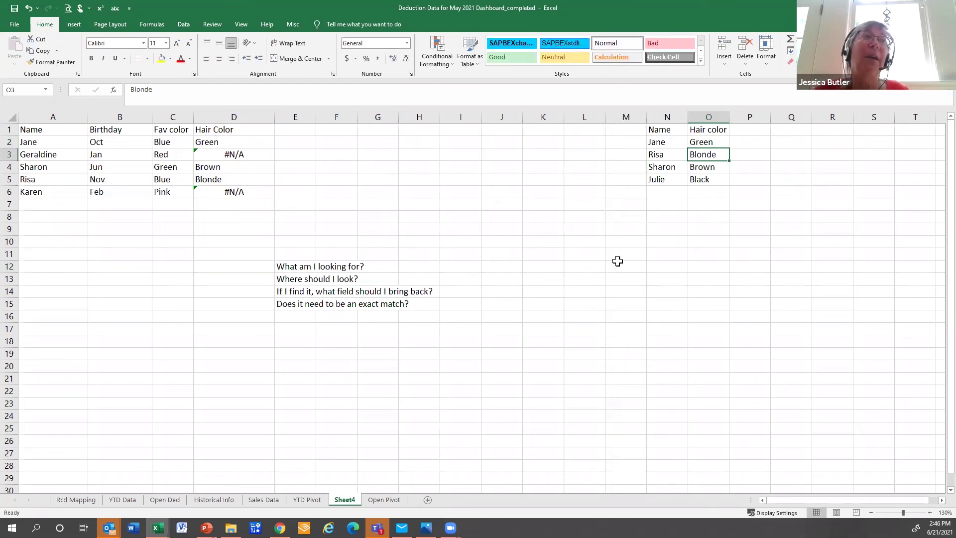
Add the name from A3 to the second table in N6 with the hair color Blonde in O6.
{"action": "left_click", "coordinate": [665, 192]}
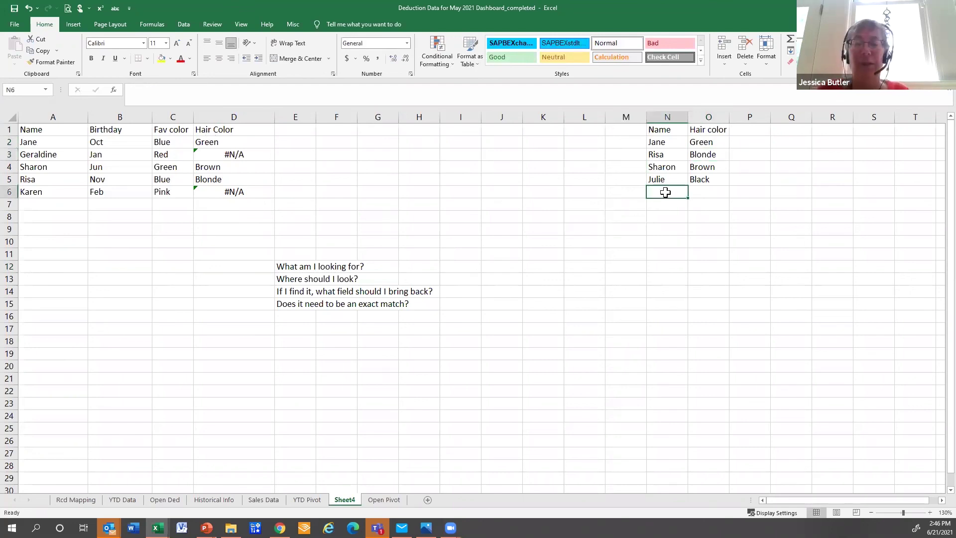
{"action": "type", "text": "Geraldine"}
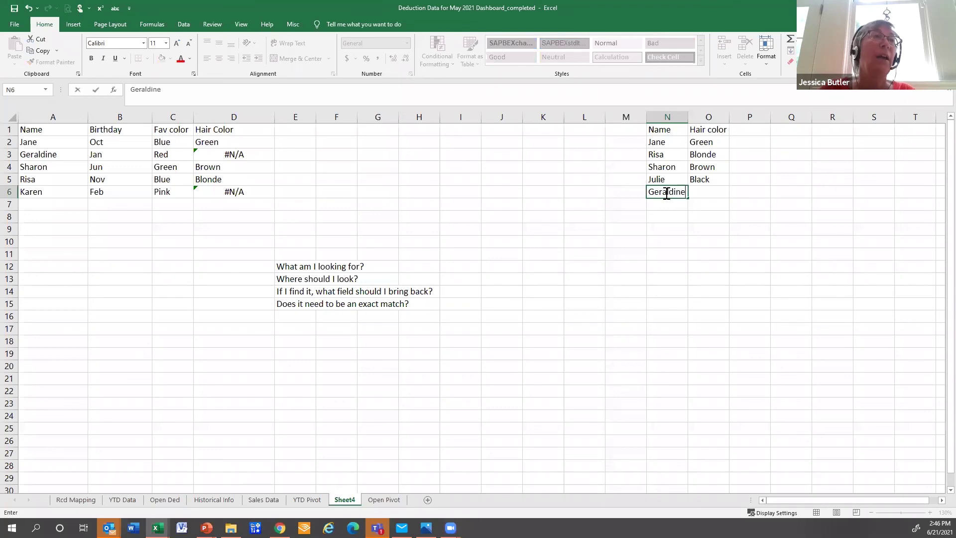
{"action": "key", "text": "Tab"}
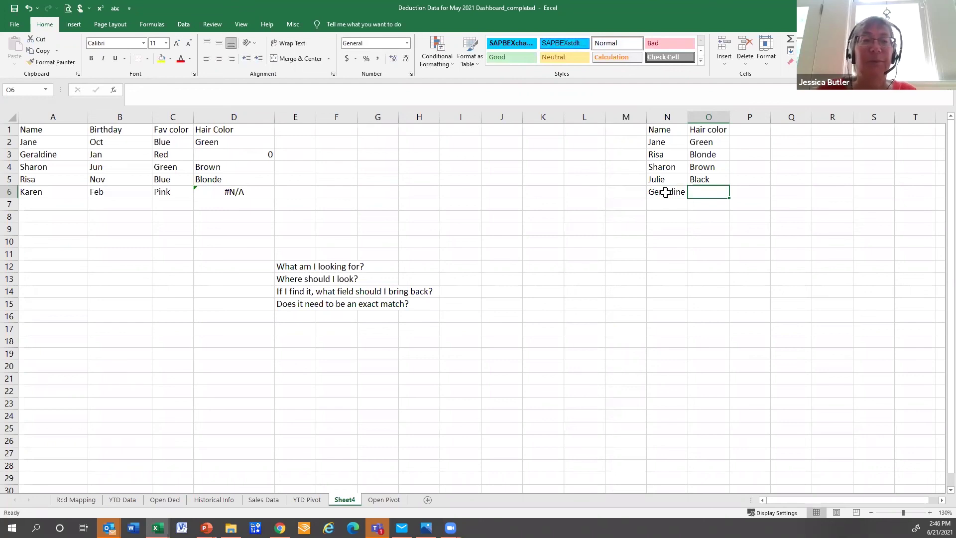
{"action": "type", "text": "Blonde"}
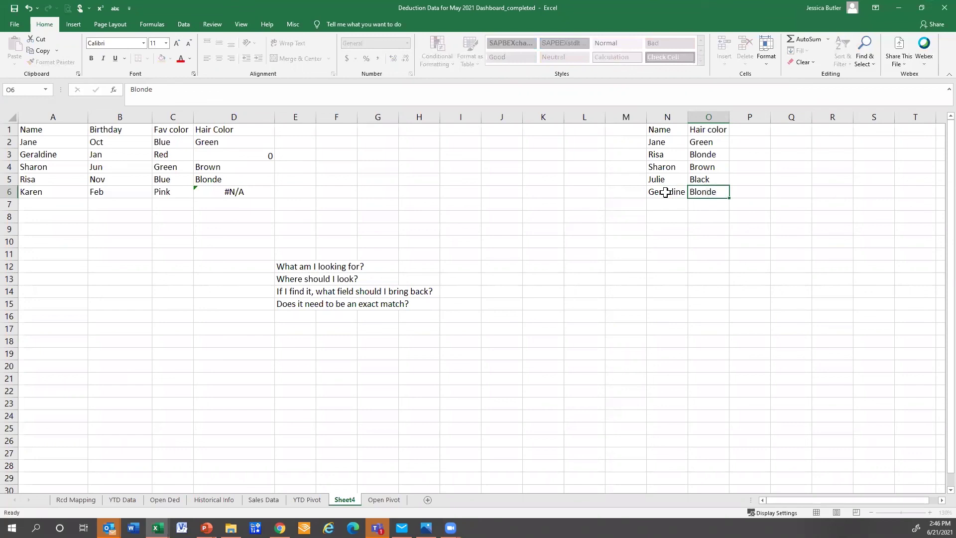
{"action": "key", "text": "Return"}
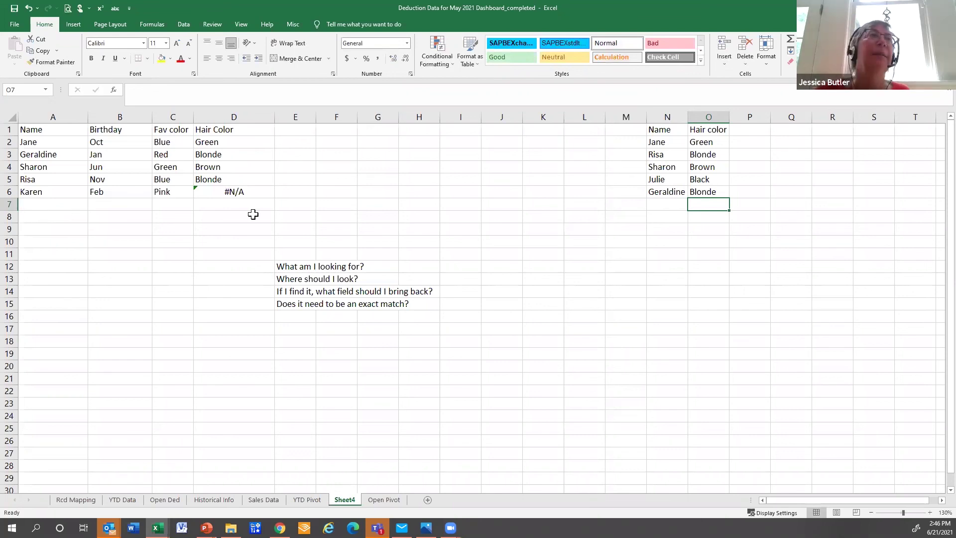
Add a duplicate entry of the N6 name in N7 with the hair color Brown in O7.
{"action": "left_click", "coordinate": [656, 202]}
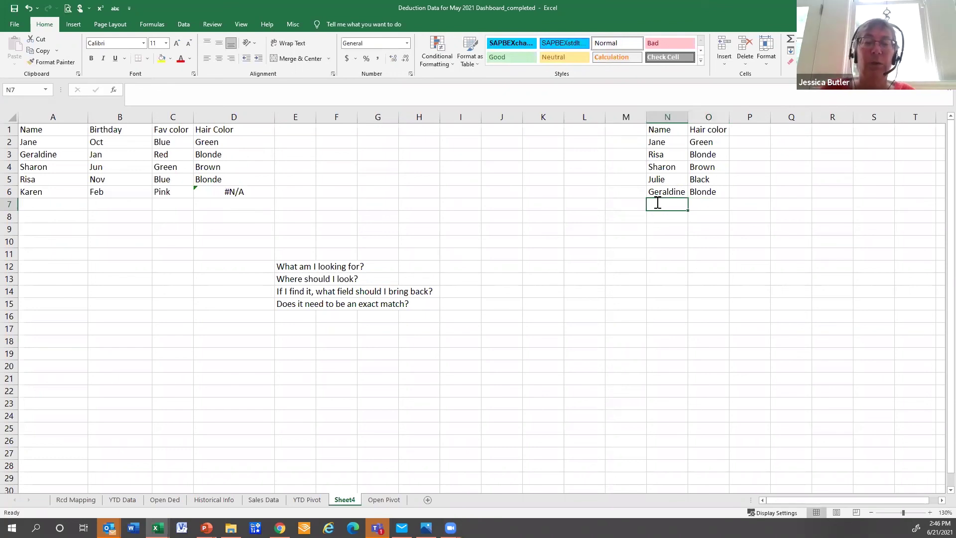
{"action": "type", "text": "Geraldine"}
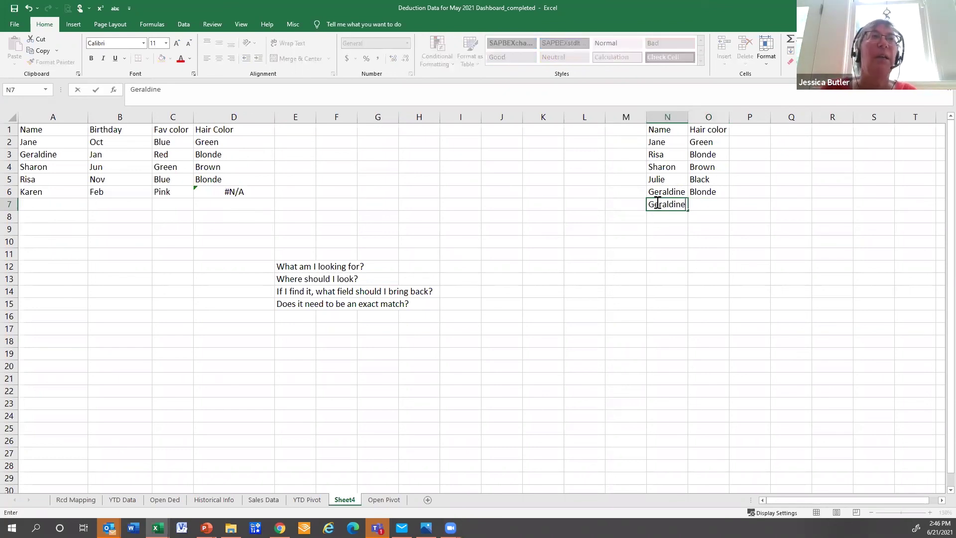
{"action": "key", "text": "Tab"}
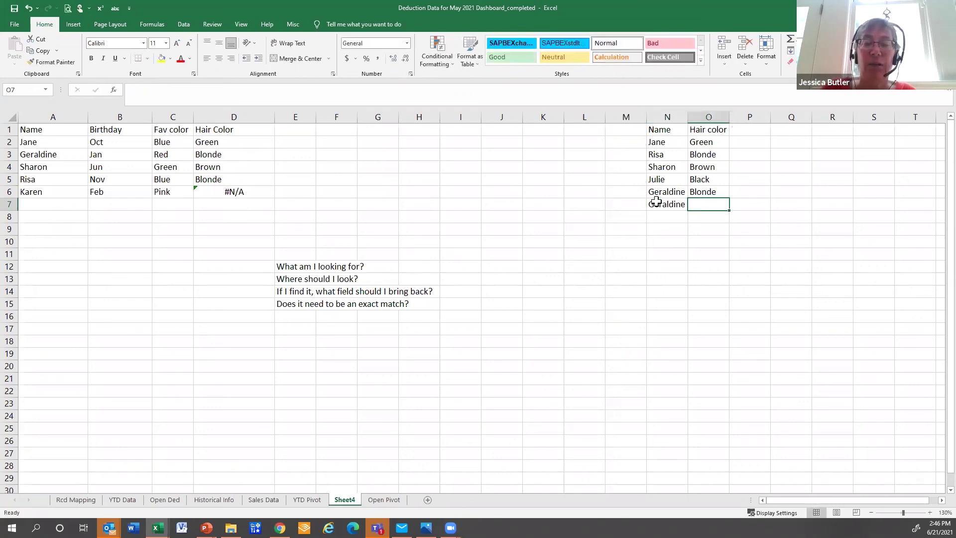
{"action": "type", "text": "Brown"}
{"action": "key", "text": "Return"}
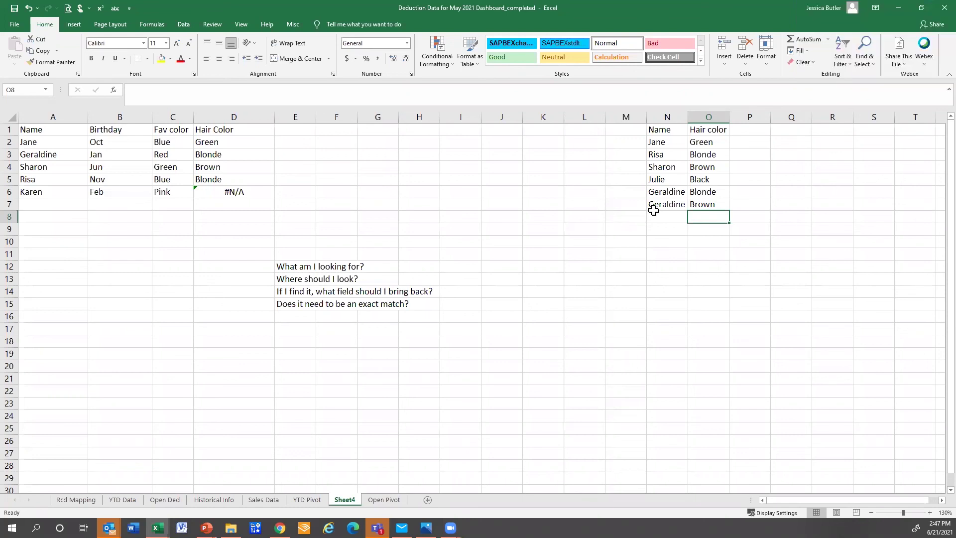
{"action": "left_click", "coordinate": [279, 331]}
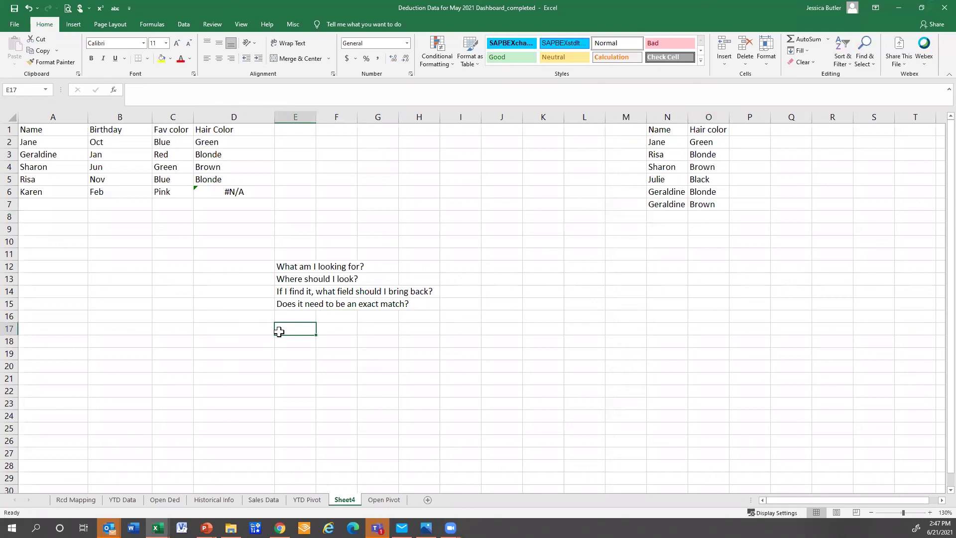
{"action": "left_click", "coordinate": [658, 144]}
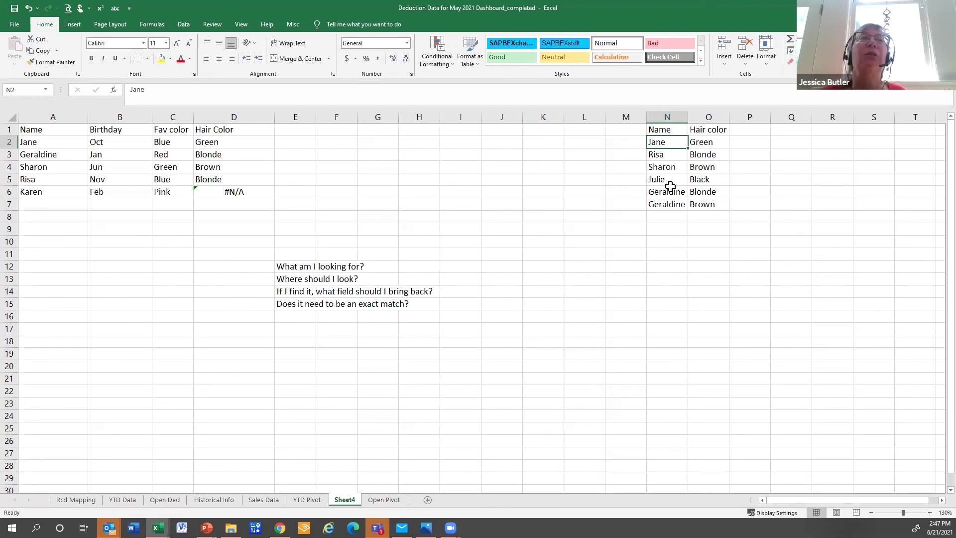
Examine the duplicate entries in N6:O7, the lookup columns N:O and the lookup questions in E12:E14.
{"action": "left_click_drag", "start_coordinate": [655, 192], "coordinate": [704, 205]}
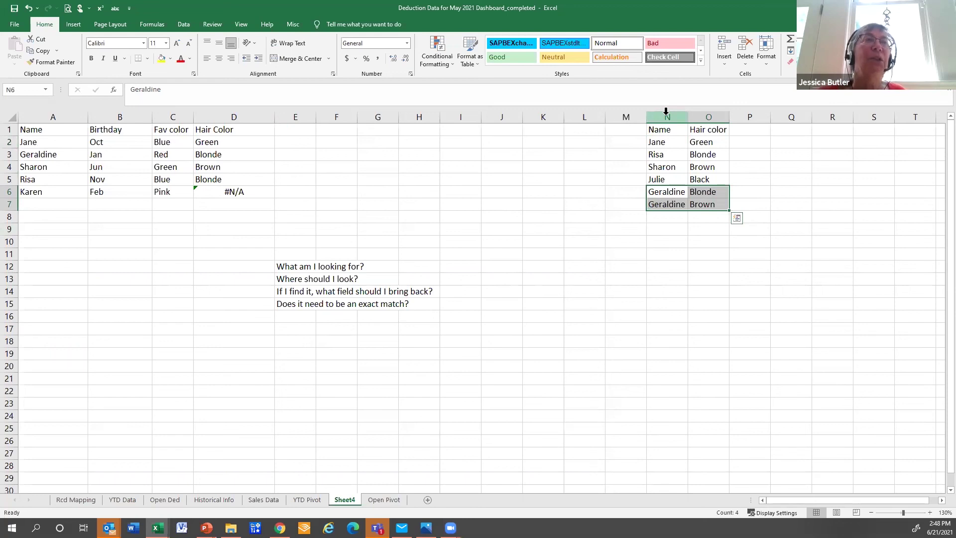
{"action": "left_click_drag", "start_coordinate": [667, 110], "coordinate": [727, 117]}
{"action": "left_click", "coordinate": [612, 142]}
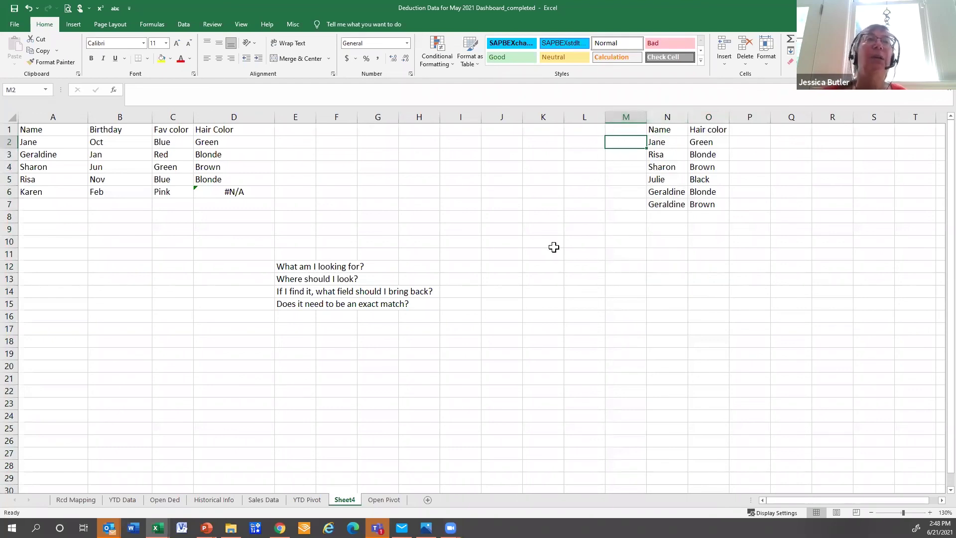
{"action": "left_click", "coordinate": [654, 141]}
{"action": "left_click", "coordinate": [661, 111]}
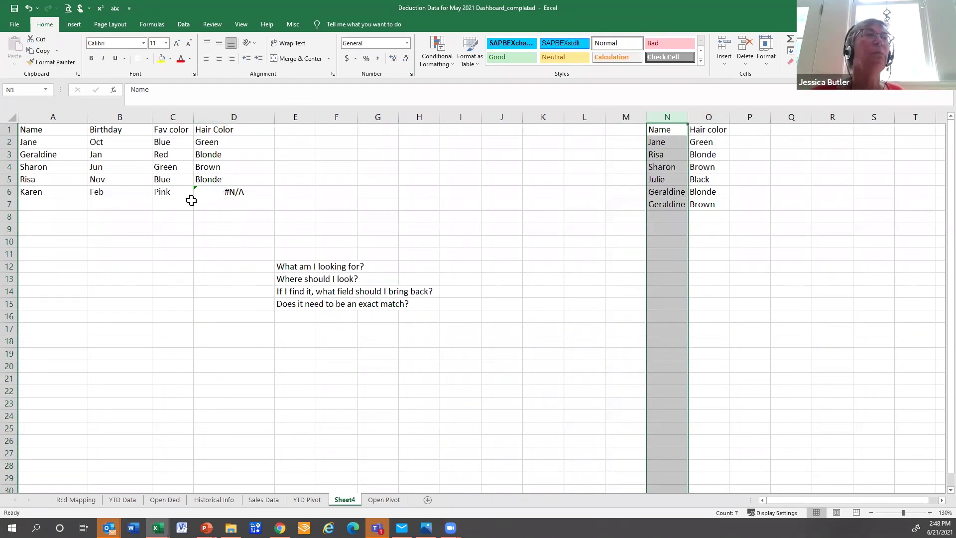
{"action": "left_click", "coordinate": [248, 265]}
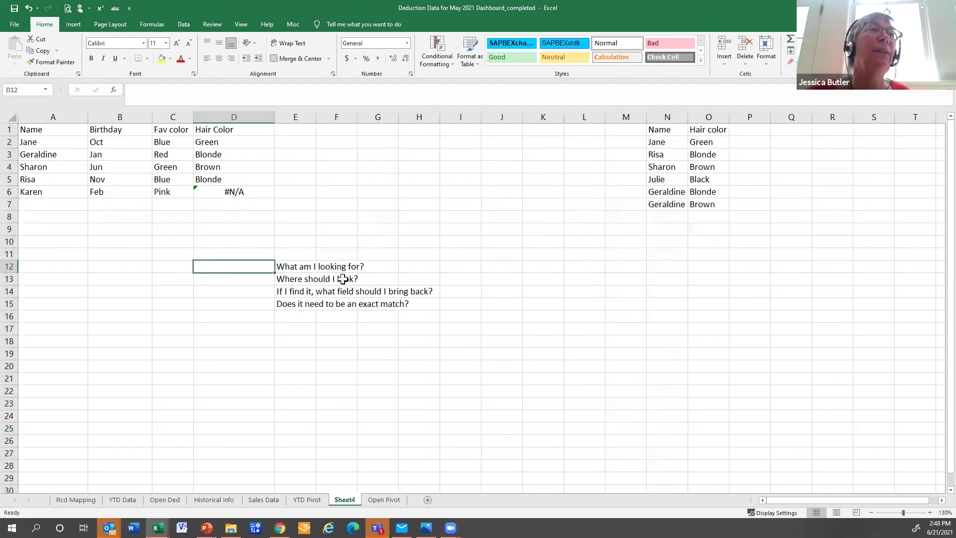
{"action": "left_click_drag", "start_coordinate": [306, 266], "coordinate": [304, 292]}
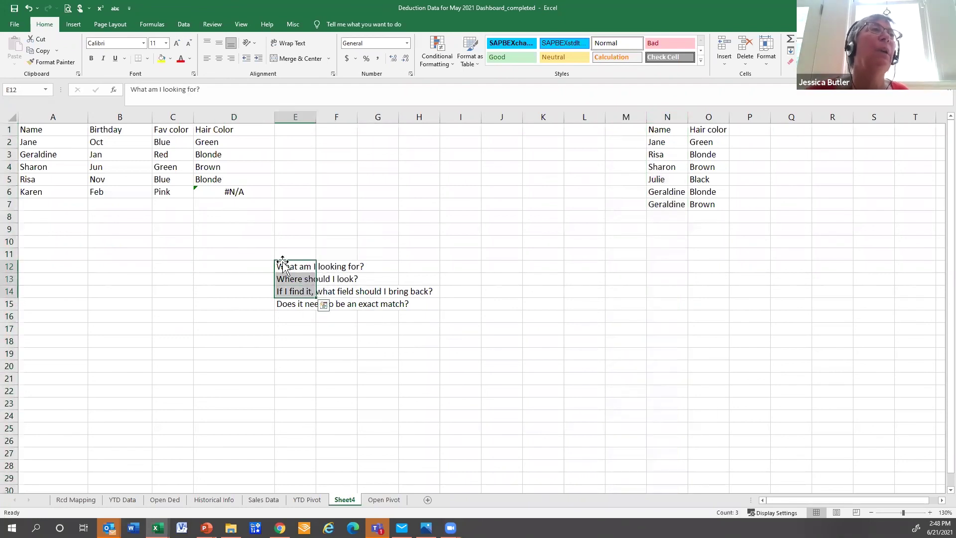
{"action": "left_click", "coordinate": [146, 313]}
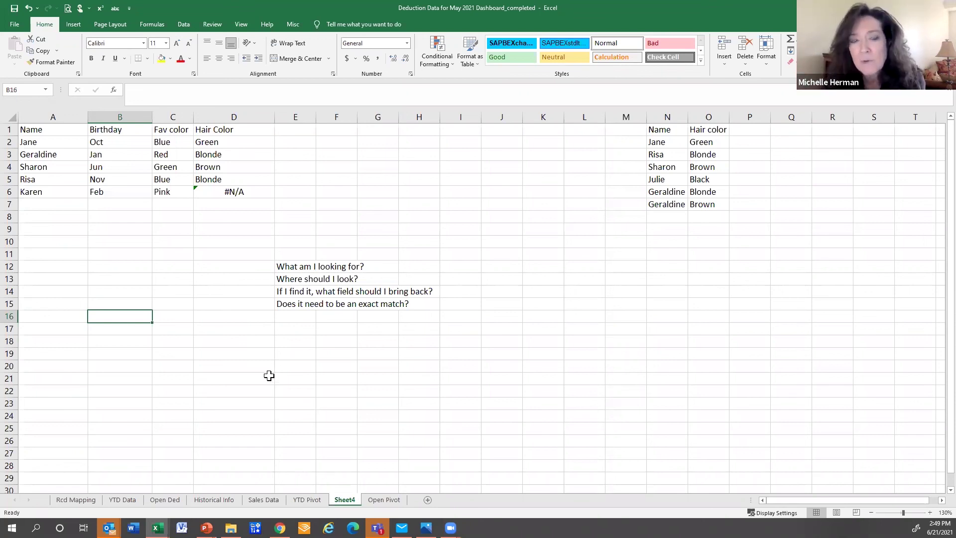
Rename the Sheet4 worksheet as Vlookup.
{"action": "double_click", "coordinate": [338, 500]}
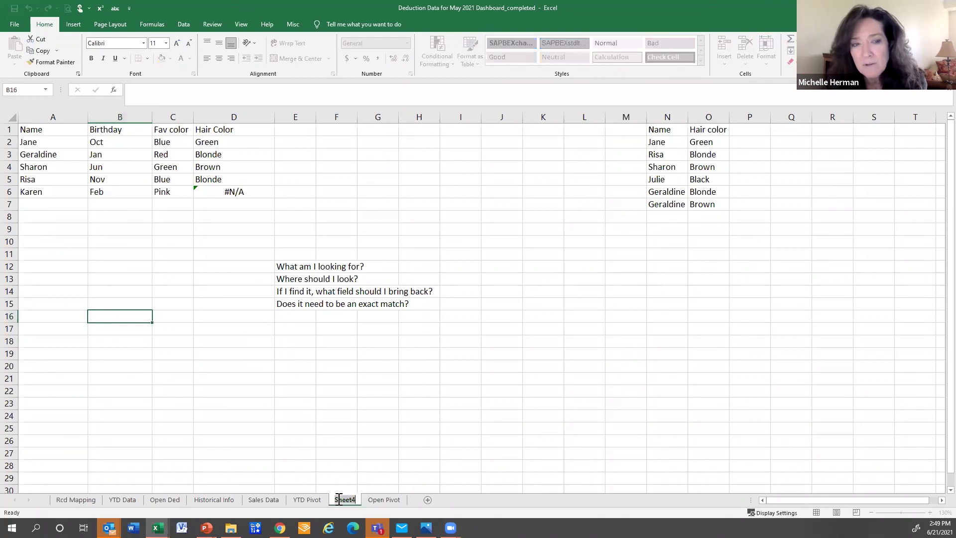
{"action": "type", "text": "Vlookup"}
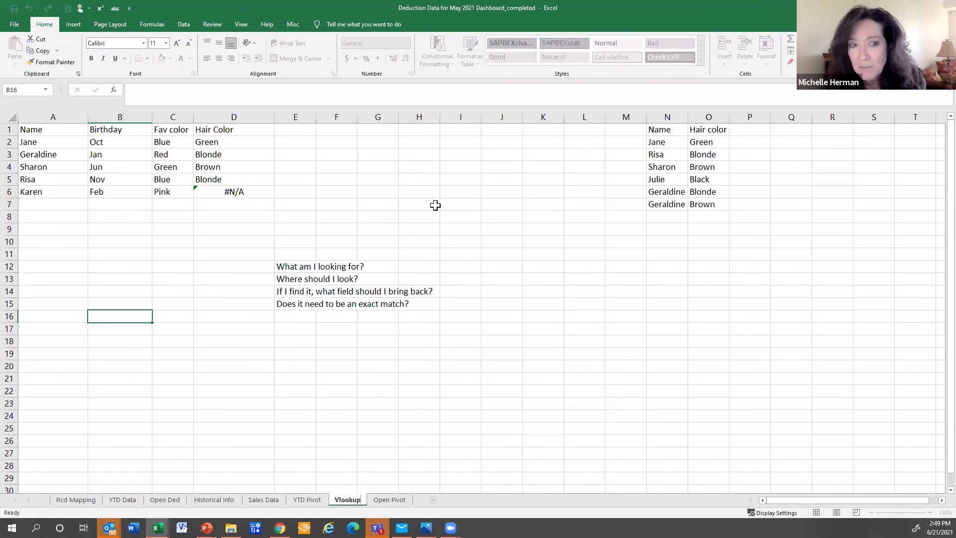
{"action": "left_click", "coordinate": [208, 364]}
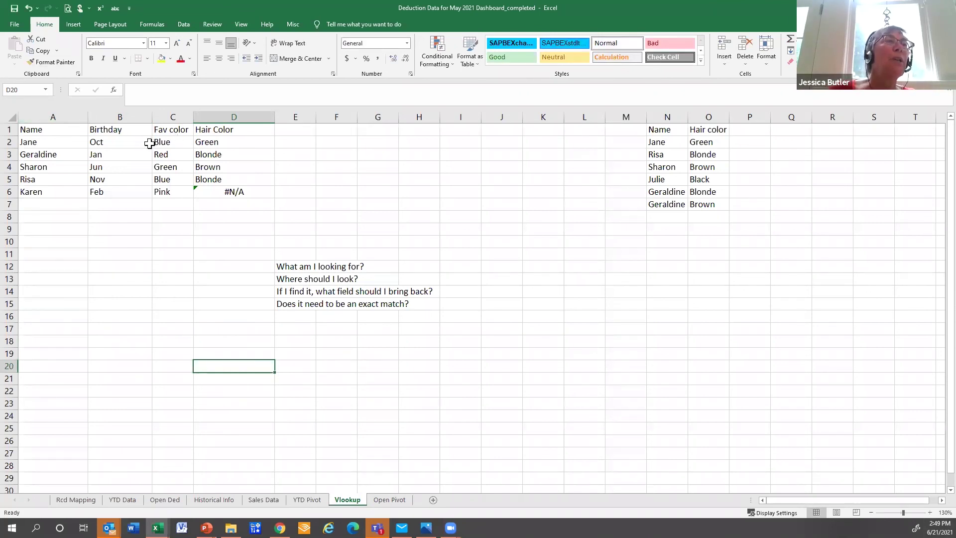
Replace the VLOOKUP formula in D3 of the Hair Color column with its value by pasting the copied cell over itself as values.
{"action": "left_click_drag", "start_coordinate": [150, 143], "coordinate": [206, 189]}
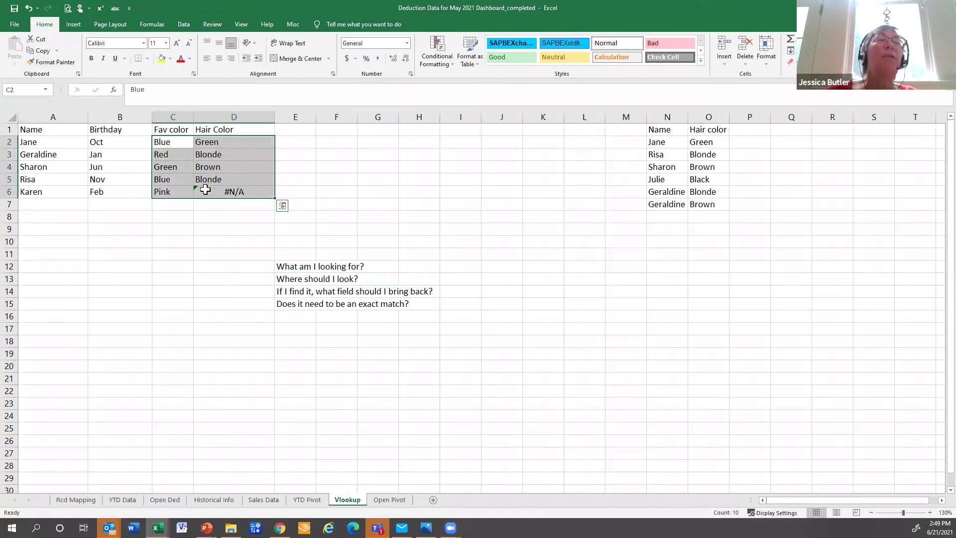
{"action": "left_click", "coordinate": [209, 143]}
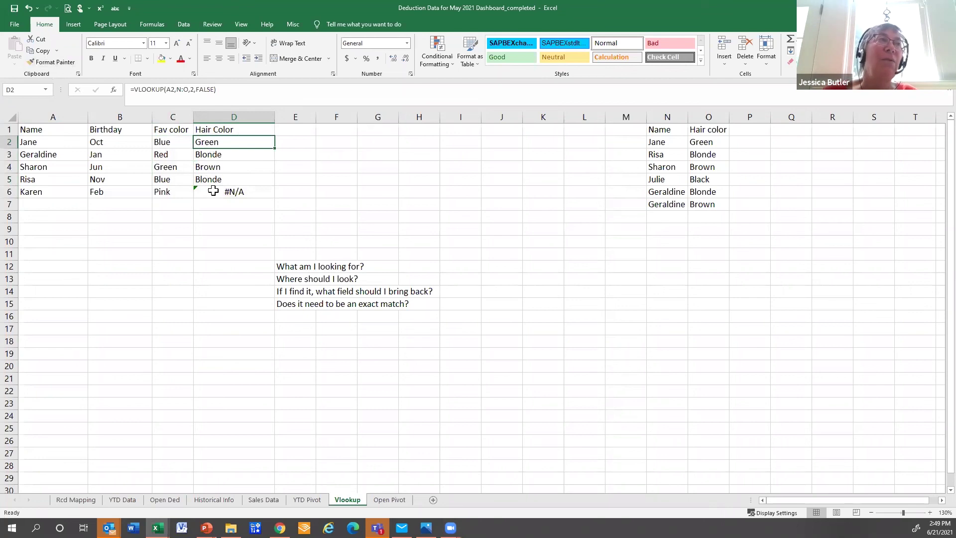
{"action": "left_click", "coordinate": [212, 116]}
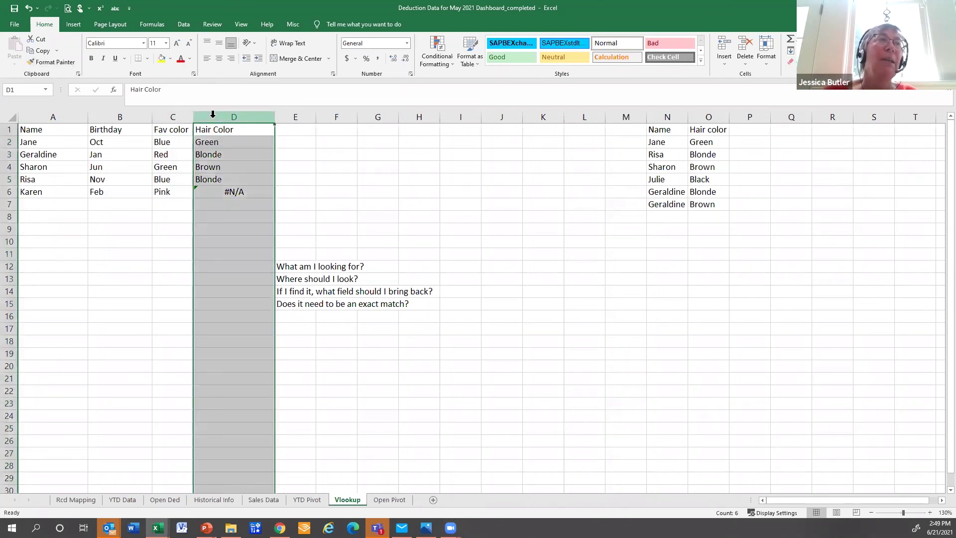
{"action": "left_click", "coordinate": [210, 154]}
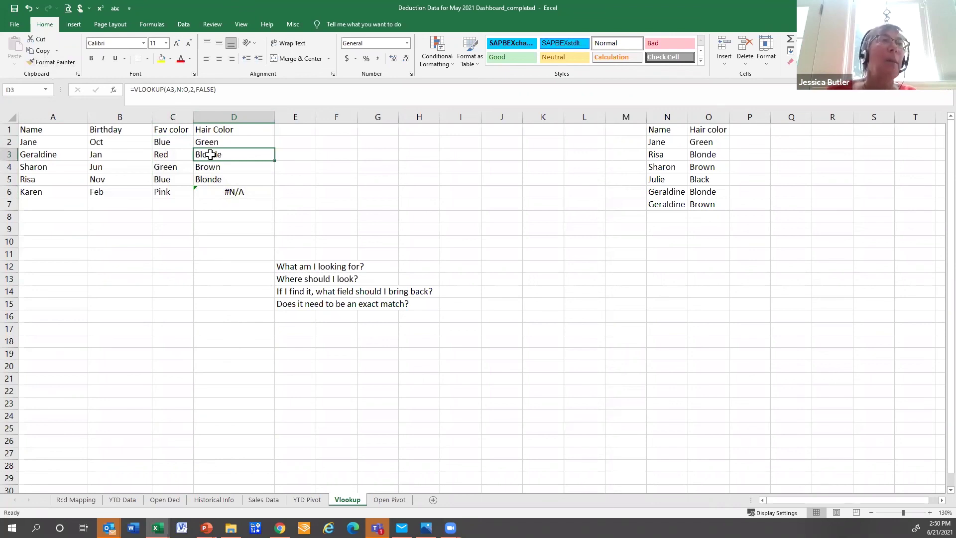
{"action": "key", "text": "ctrl+c"}
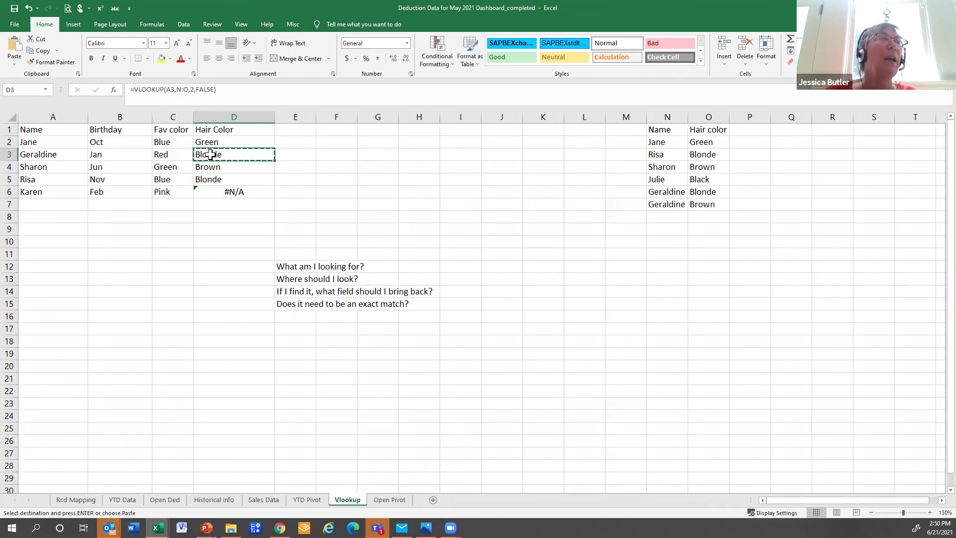
{"action": "left_click", "coordinate": [15, 63]}
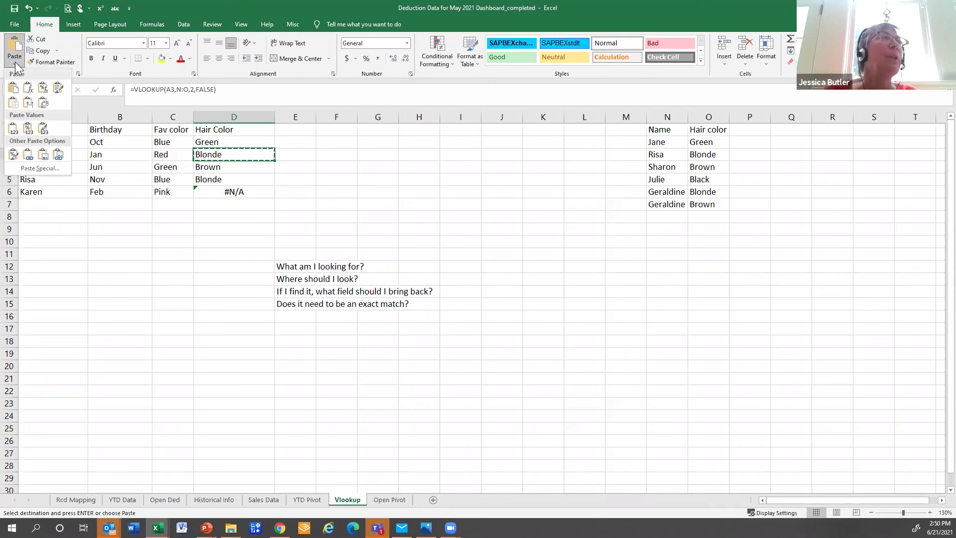
{"action": "left_click", "coordinate": [28, 131]}
{"action": "key", "text": "Escape"}
{"action": "left_click", "coordinate": [213, 144]}
{"action": "left_click", "coordinate": [211, 155]}
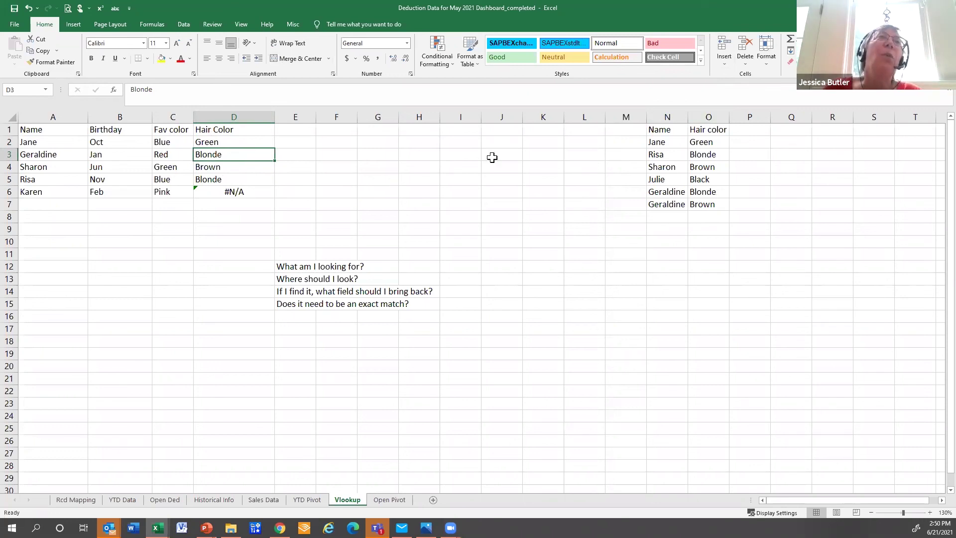
Convert the whole Hair Color column D to static values using Paste Special with the Values option, and check cells D2:D6.
{"action": "left_click", "coordinate": [233, 114]}
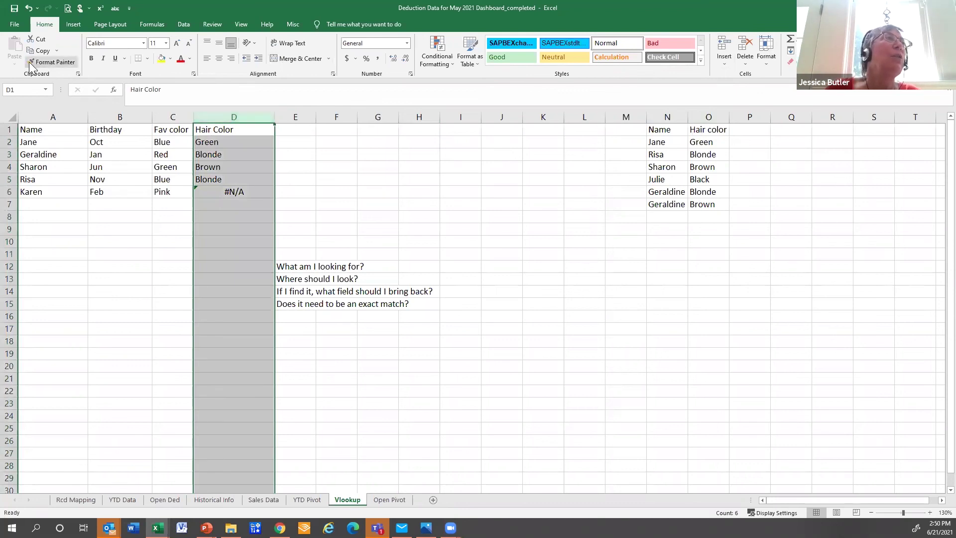
{"action": "left_click", "coordinate": [57, 50]}
{"action": "left_click", "coordinate": [55, 64]}
{"action": "left_click", "coordinate": [13, 64]}
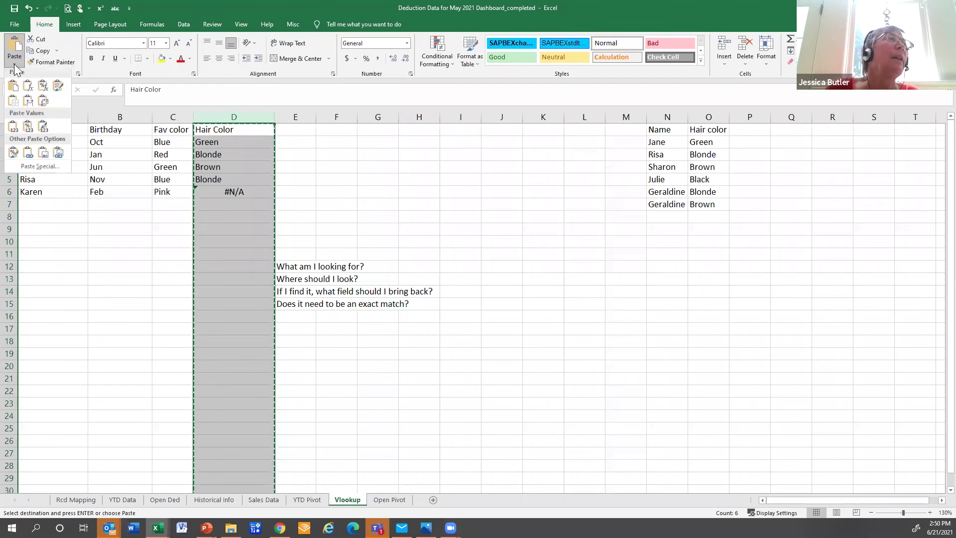
{"action": "left_click", "coordinate": [37, 168]}
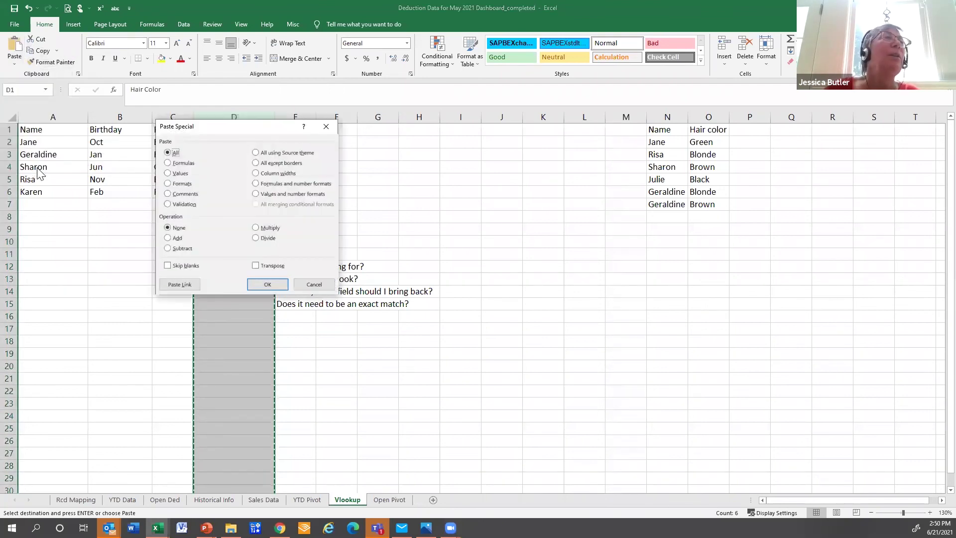
{"action": "left_click", "coordinate": [179, 173]}
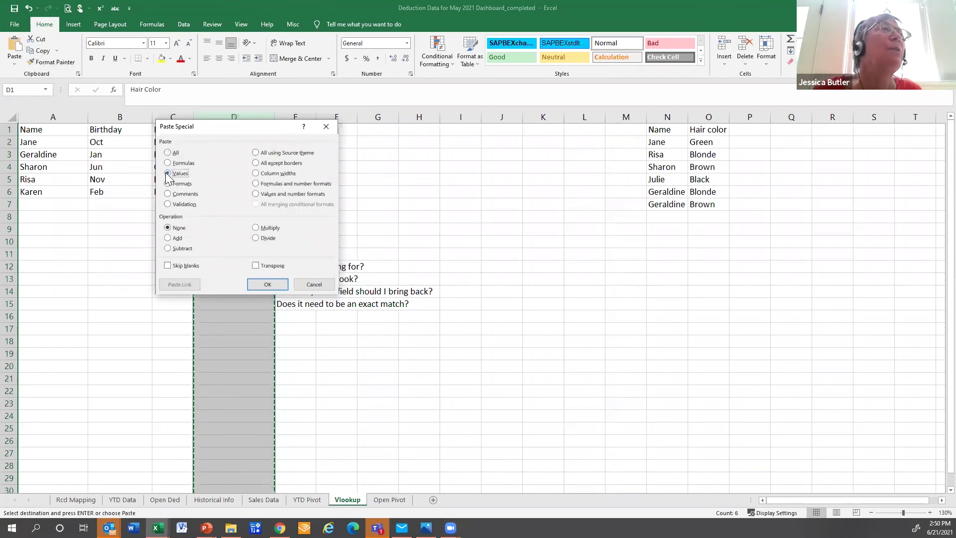
{"action": "left_click", "coordinate": [259, 280]}
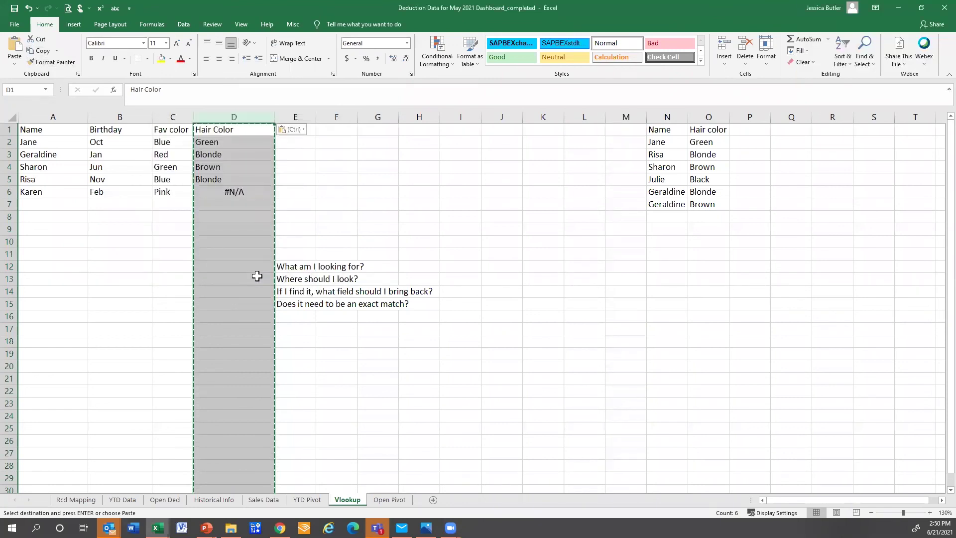
{"action": "key", "text": "Escape"}
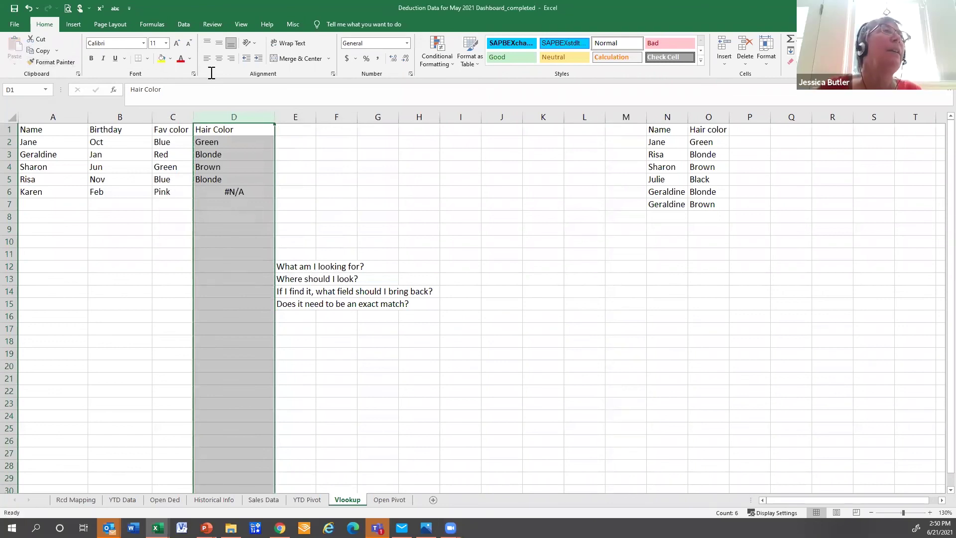
{"action": "left_click", "coordinate": [213, 143]}
{"action": "left_click", "coordinate": [209, 155]}
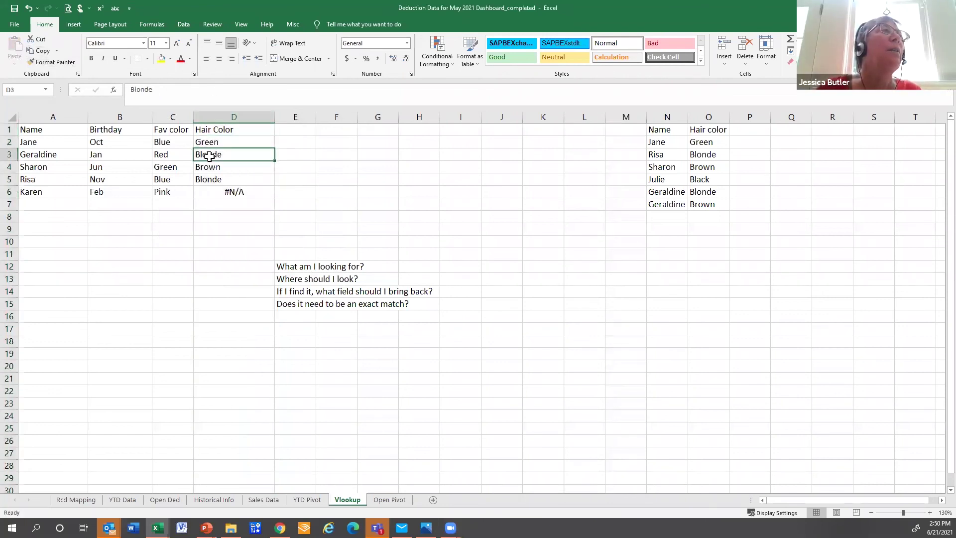
{"action": "left_click", "coordinate": [209, 168]}
{"action": "left_click", "coordinate": [210, 180]}
{"action": "left_click", "coordinate": [210, 193]}
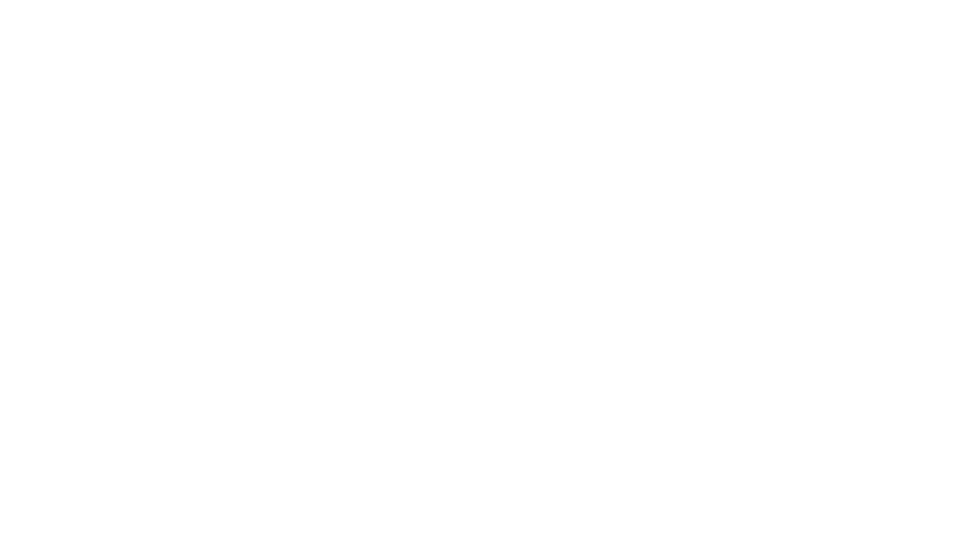